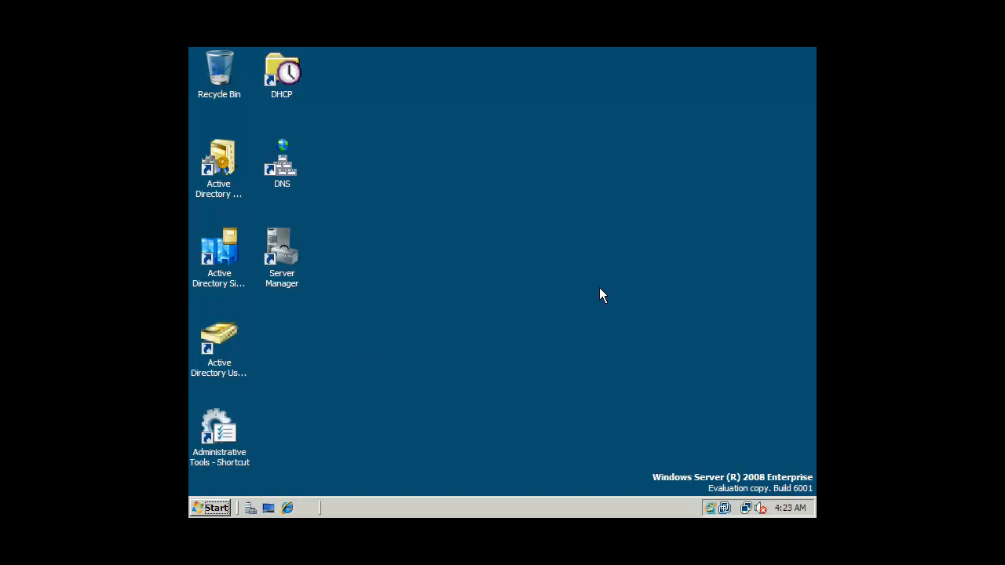
Open the Start menu from the Server 2008 desktop to get to Control Panel
{"action": "left_click", "coordinate": [302, 256]}
{"action": "left_click", "coordinate": [397, 268]}
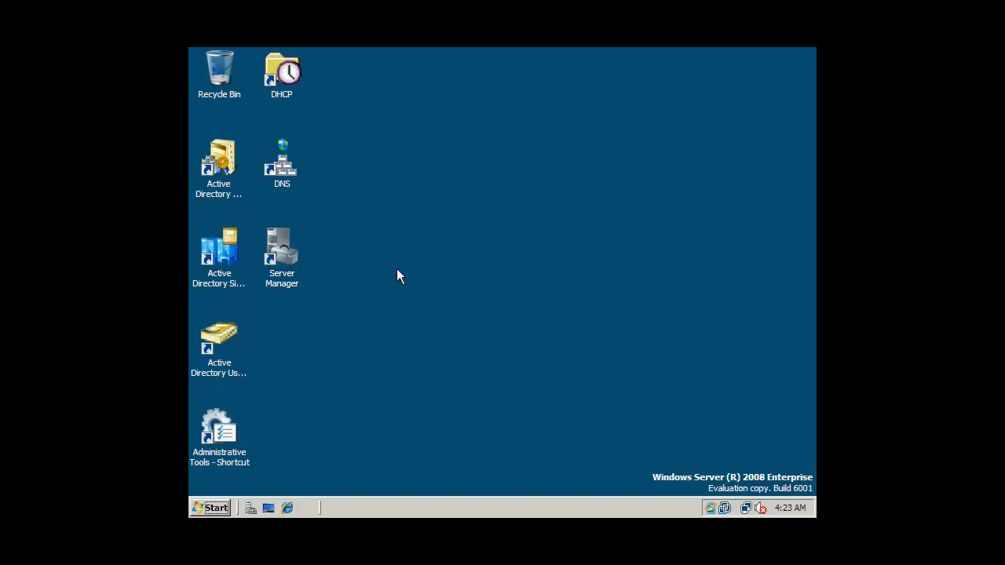
{"action": "left_click", "coordinate": [212, 511]}
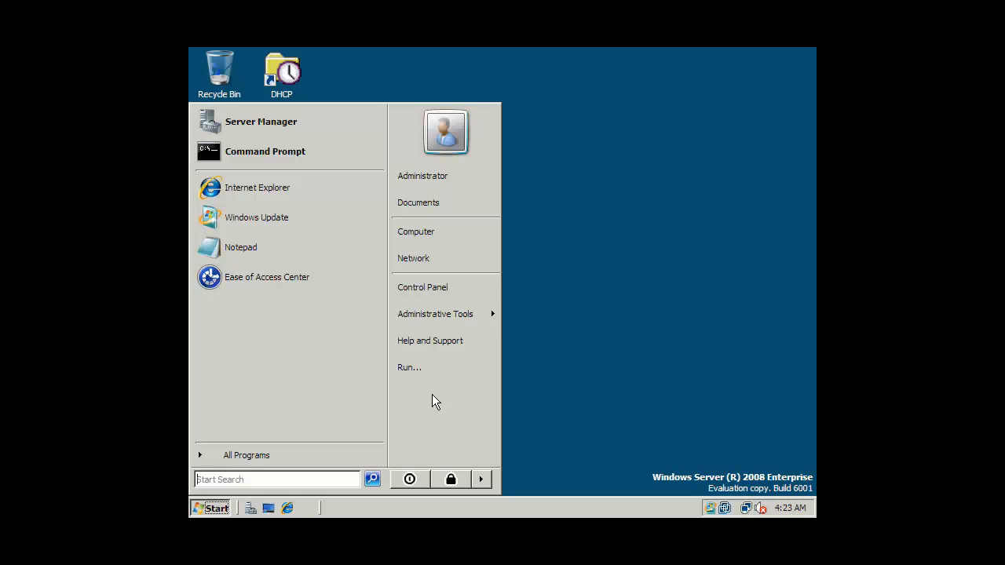
{"action": "left_click", "coordinate": [554, 369]}
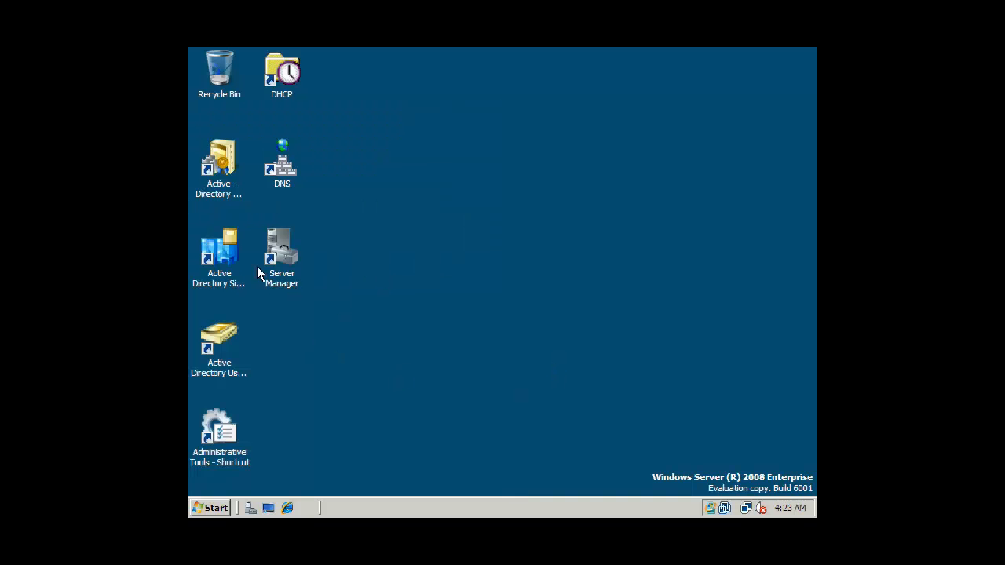
{"action": "left_click", "coordinate": [281, 259]}
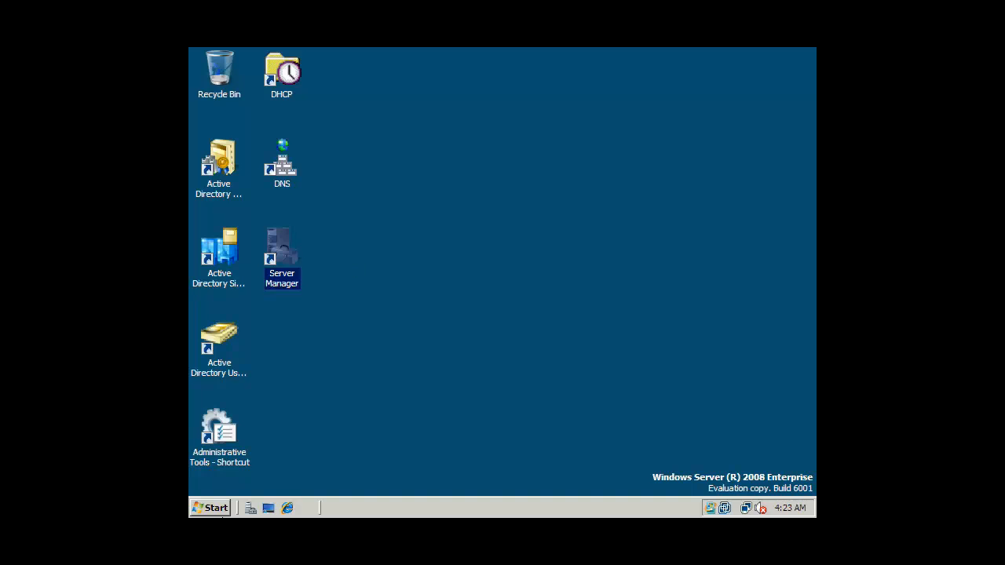
{"action": "left_click", "coordinate": [209, 508]}
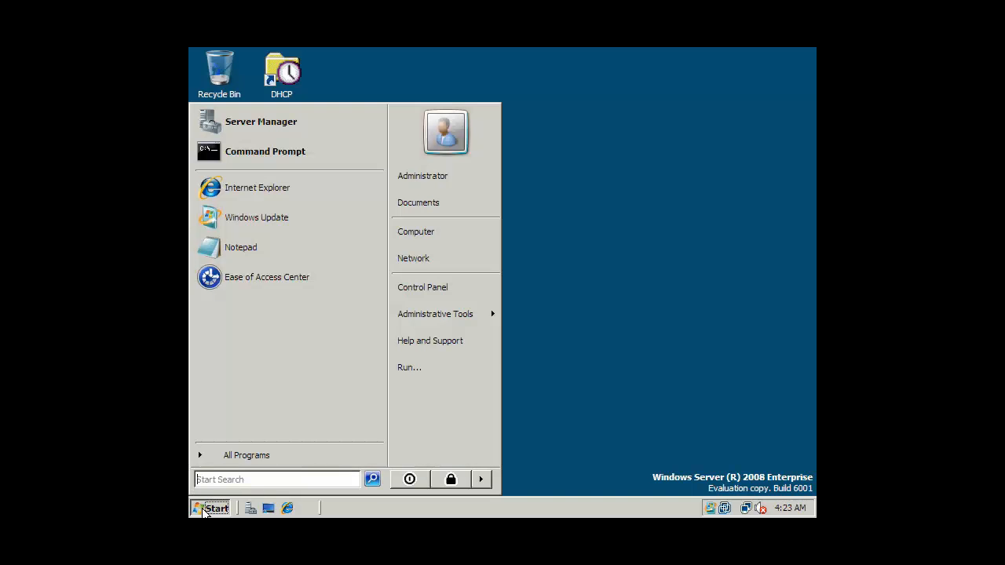
Launch Server Manager from Control Panel's Administrative Tools folder, then close that folder window
{"action": "left_click", "coordinate": [423, 292]}
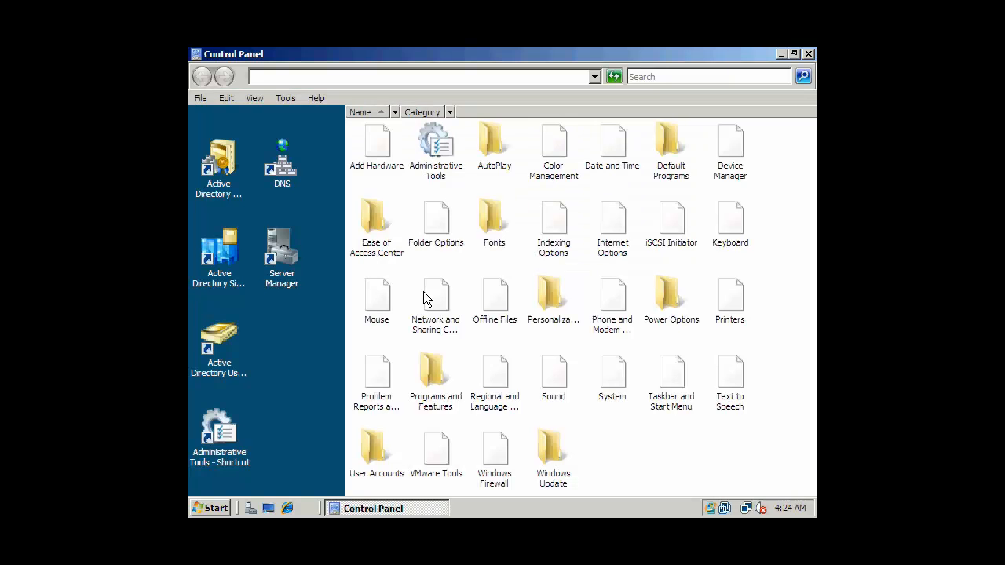
{"action": "double_click", "coordinate": [441, 146]}
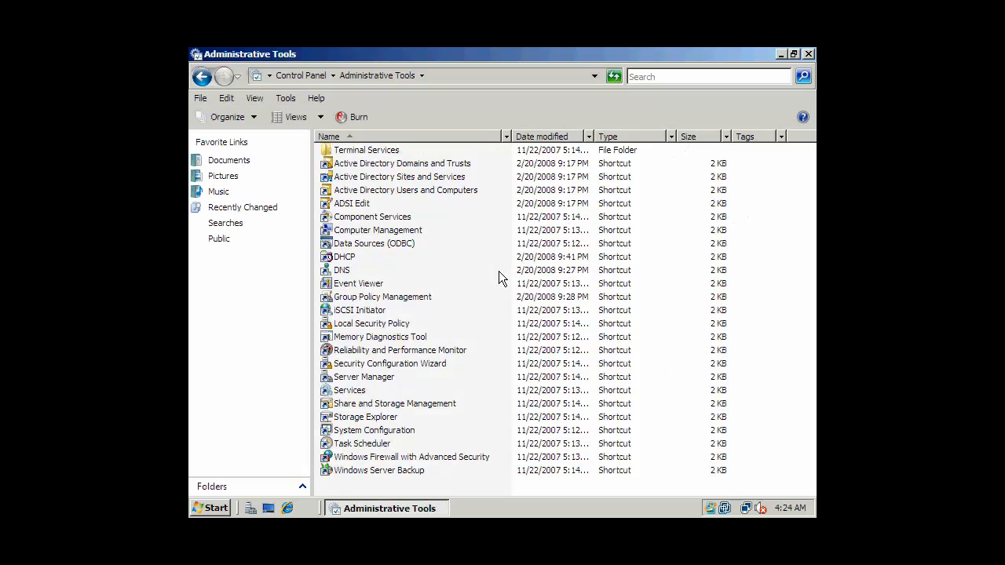
{"action": "left_click", "coordinate": [389, 378]}
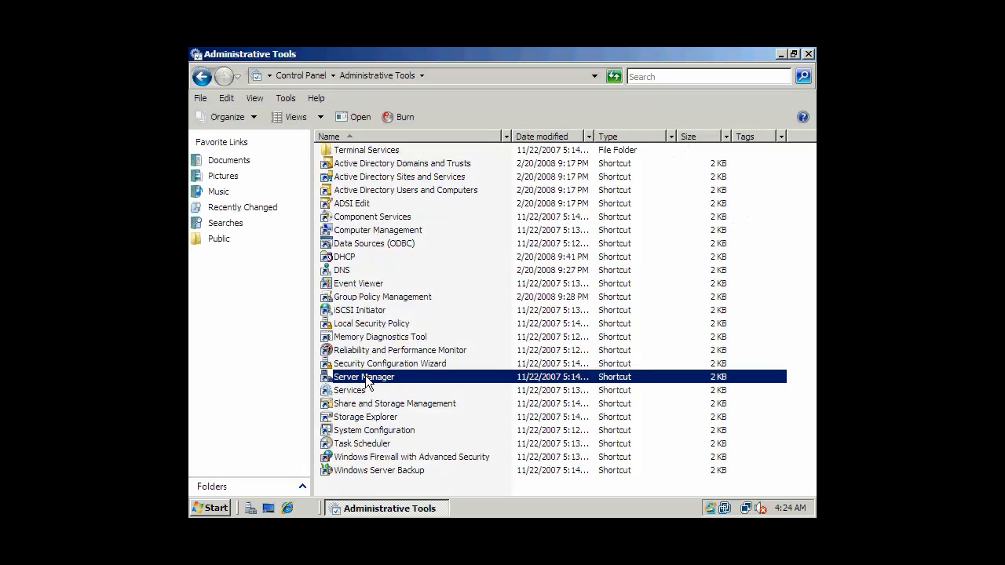
{"action": "left_click", "coordinate": [807, 54]}
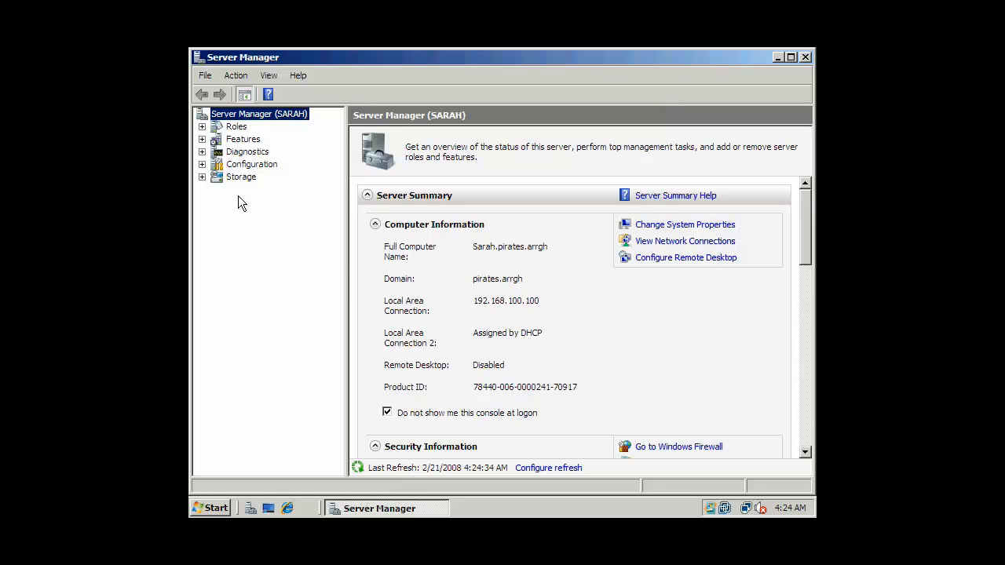
Expand Features and Roles, view Group Policy Management and DNS Server, then return to Roles
{"action": "left_click", "coordinate": [202, 140]}
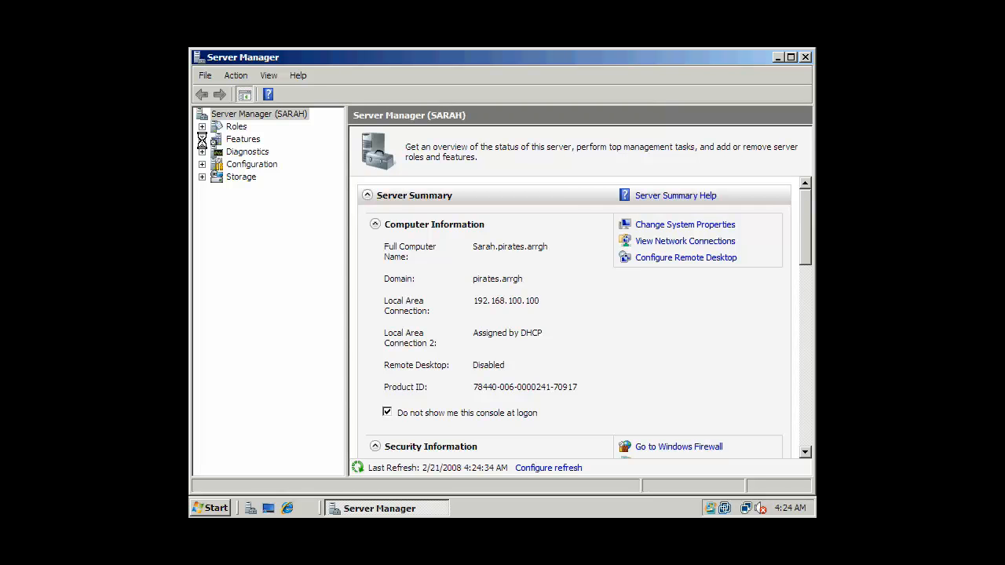
{"action": "left_click", "coordinate": [281, 152]}
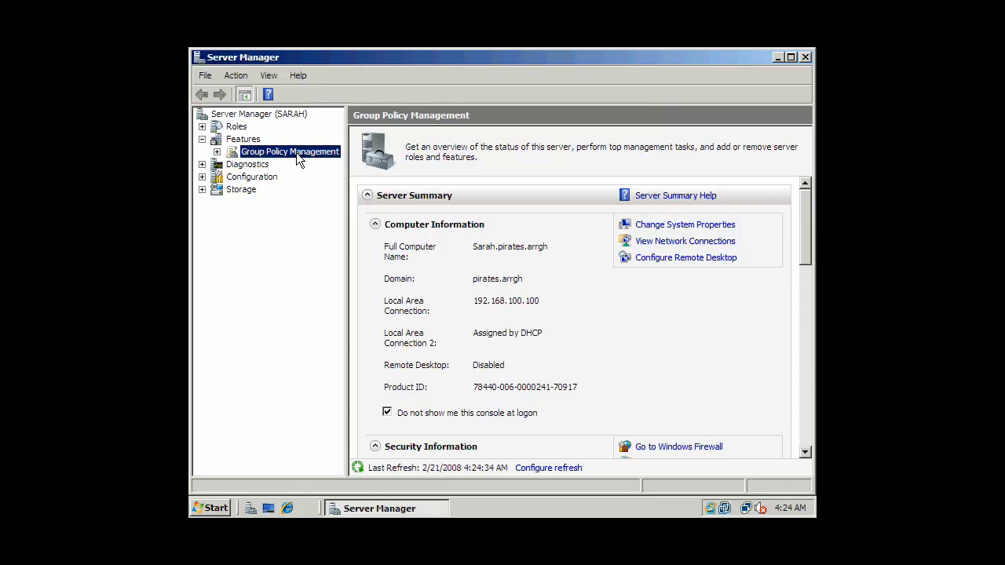
{"action": "left_click", "coordinate": [201, 127]}
{"action": "left_click", "coordinate": [238, 129]}
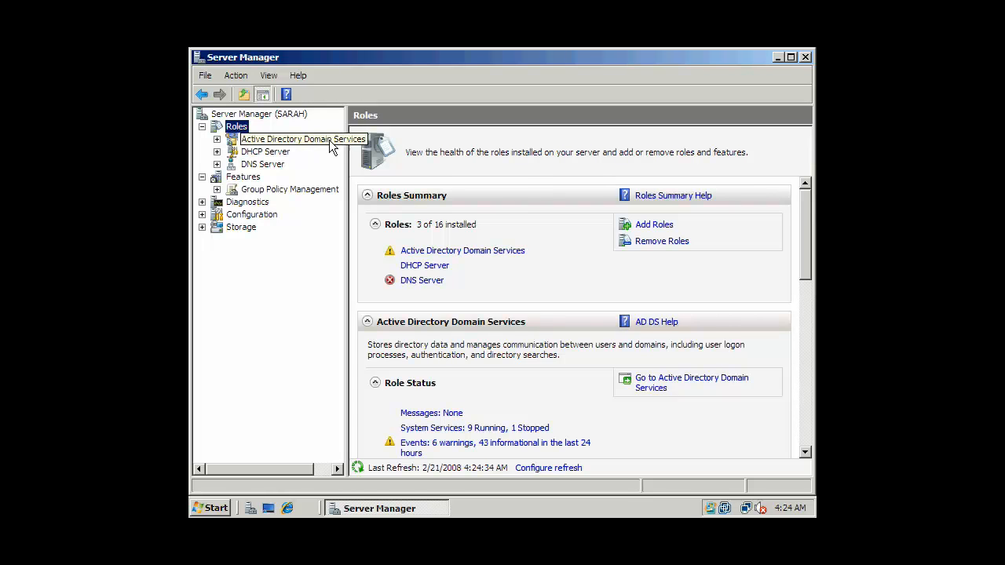
{"action": "left_click", "coordinate": [266, 167]}
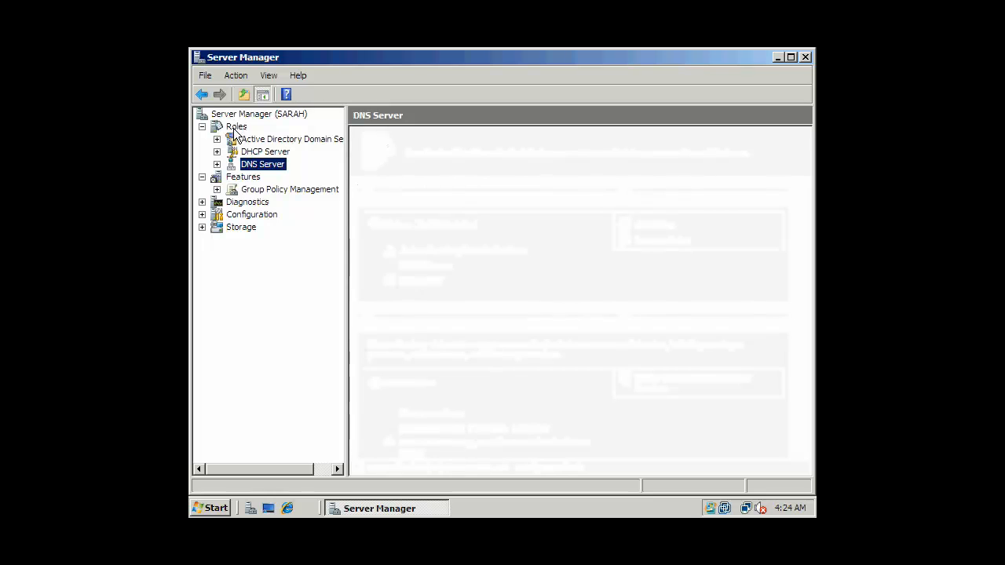
{"action": "left_click", "coordinate": [234, 130]}
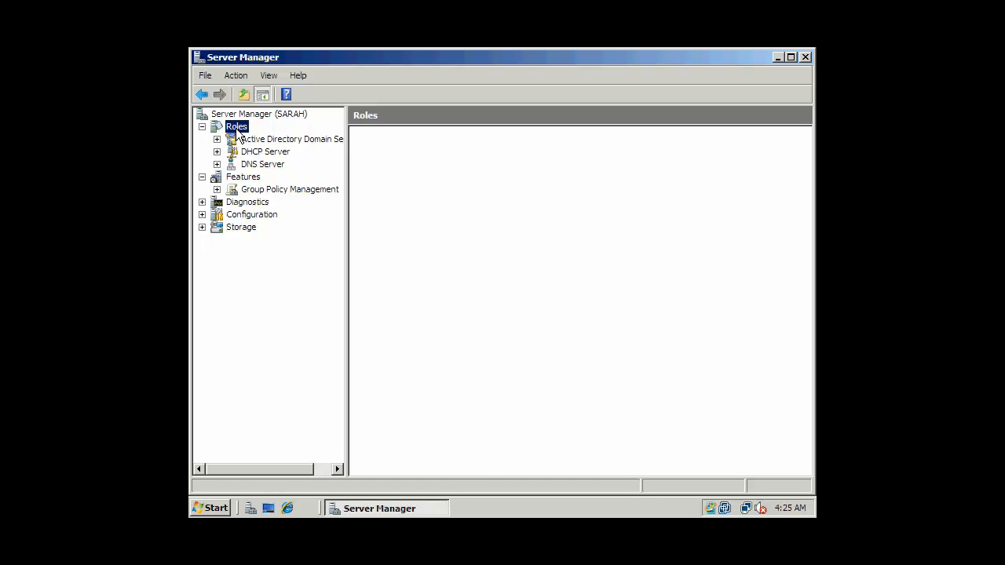
In Add Roles, select Network Policy and Access Services with Routing and Remote Access Services
{"action": "right_click", "coordinate": [236, 130]}
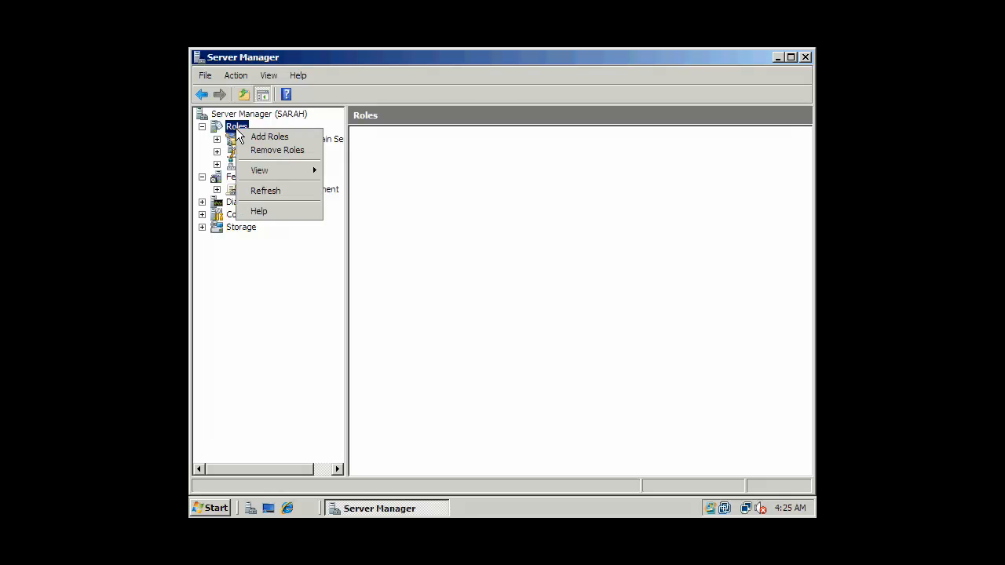
{"action": "left_click", "coordinate": [252, 137]}
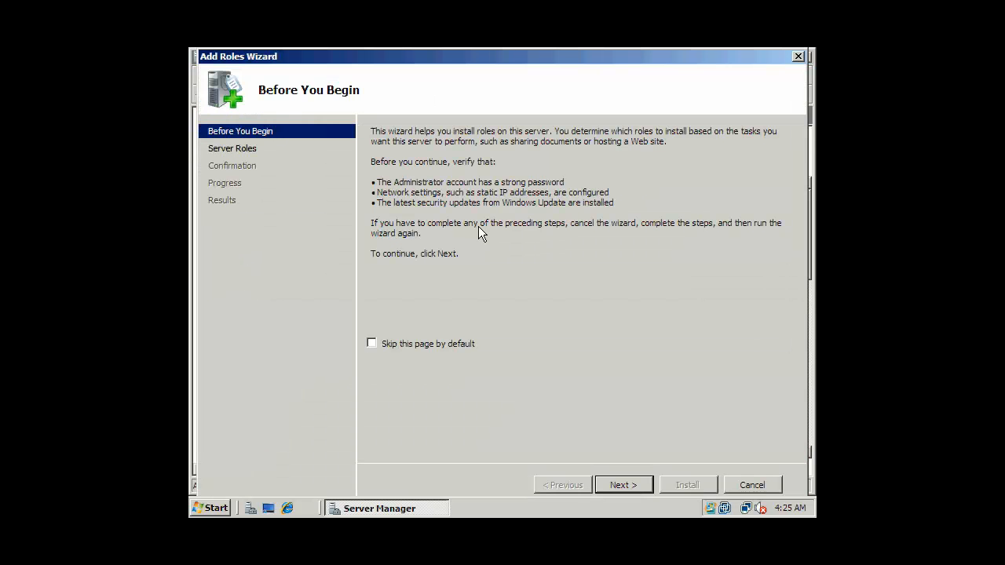
{"action": "left_click", "coordinate": [633, 490]}
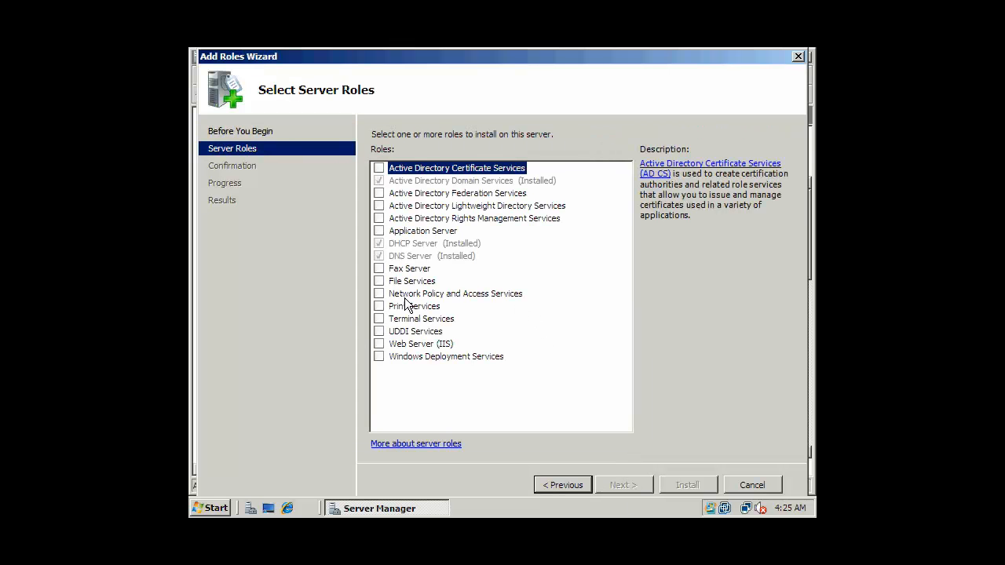
{"action": "left_click", "coordinate": [379, 294]}
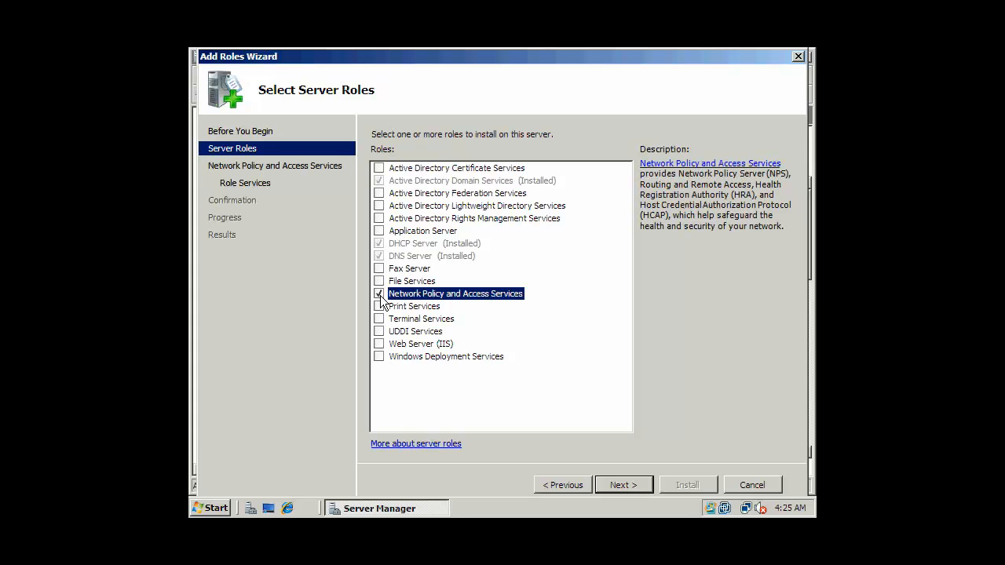
{"action": "left_click", "coordinate": [616, 481]}
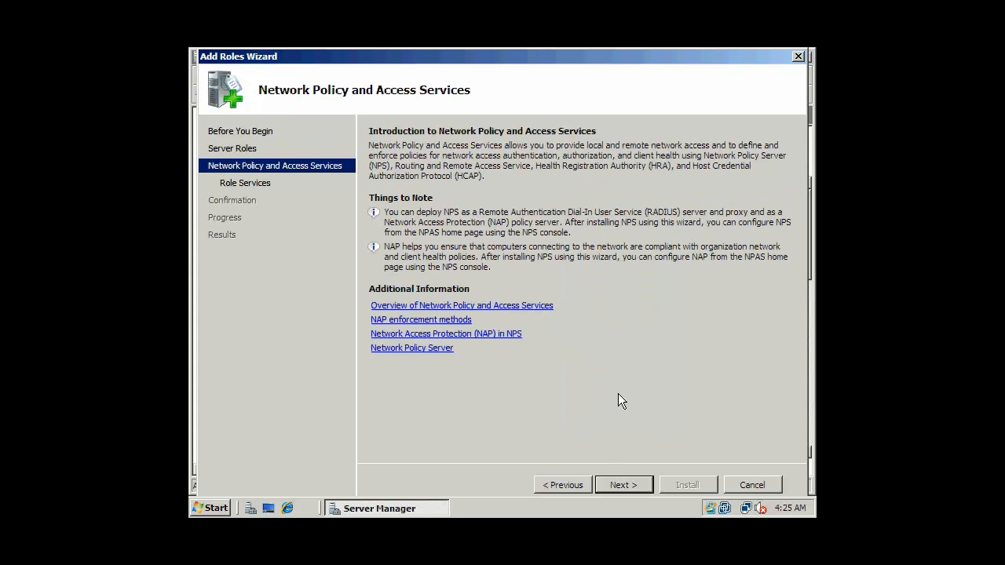
{"action": "left_click", "coordinate": [639, 485]}
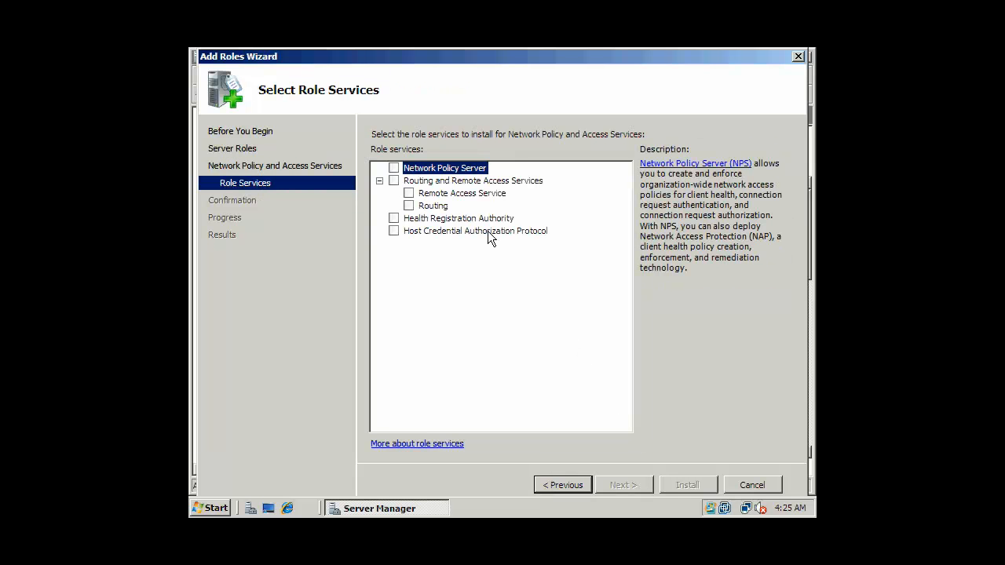
{"action": "left_click", "coordinate": [392, 181]}
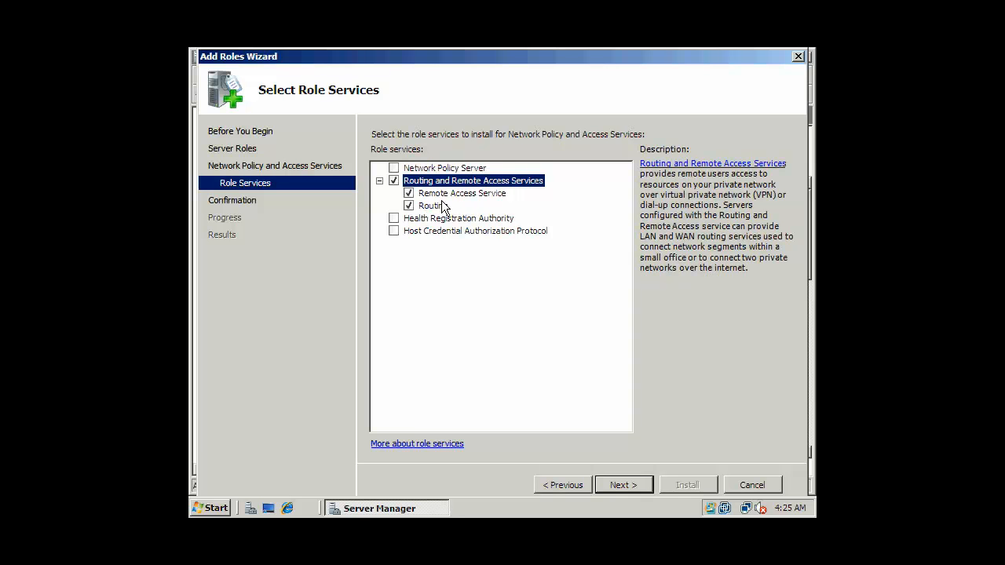
{"action": "left_click", "coordinate": [622, 483]}
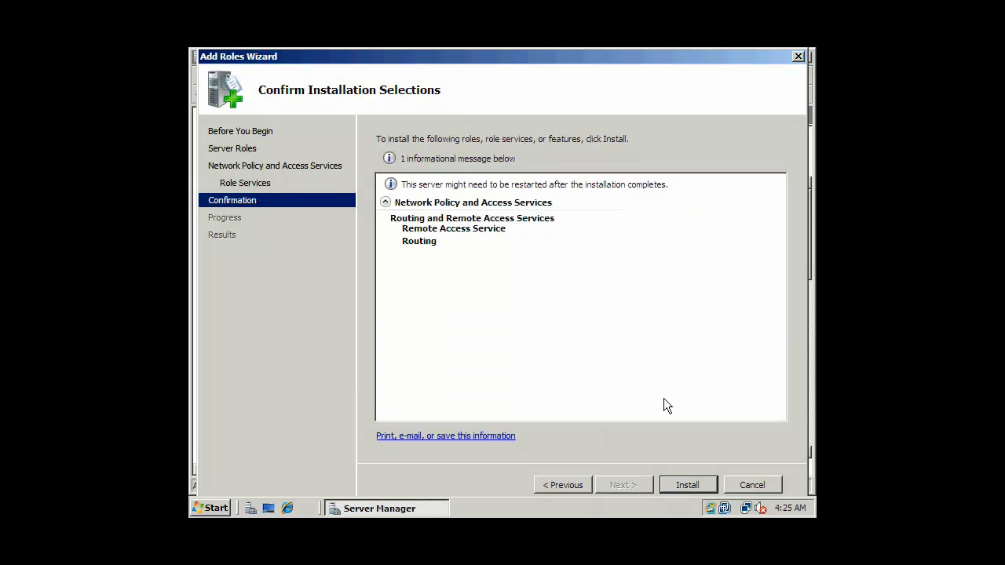
Install the Routing and Remote Access role services and close the wizard after success
{"action": "left_click", "coordinate": [690, 485]}
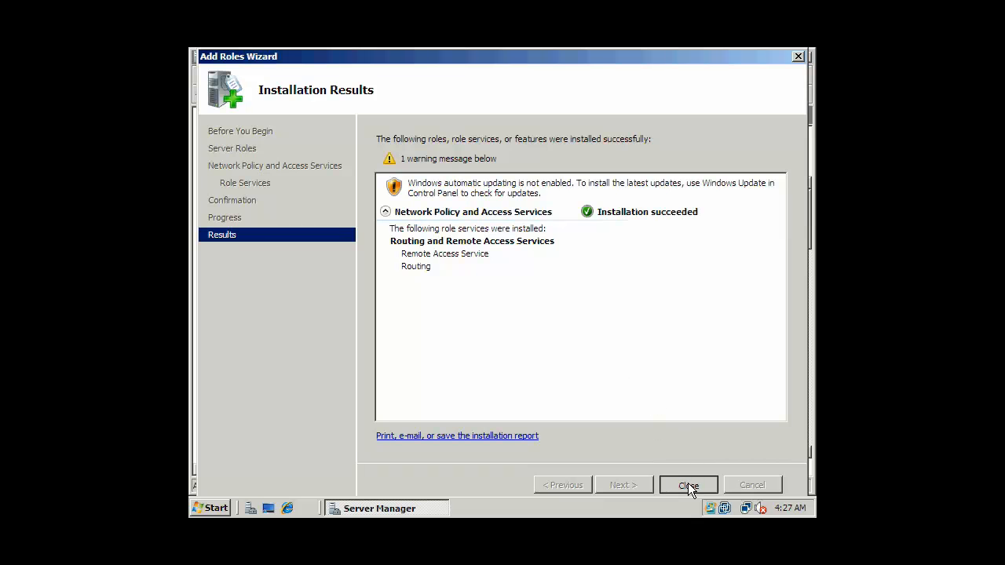
{"action": "key", "text": "Return"}
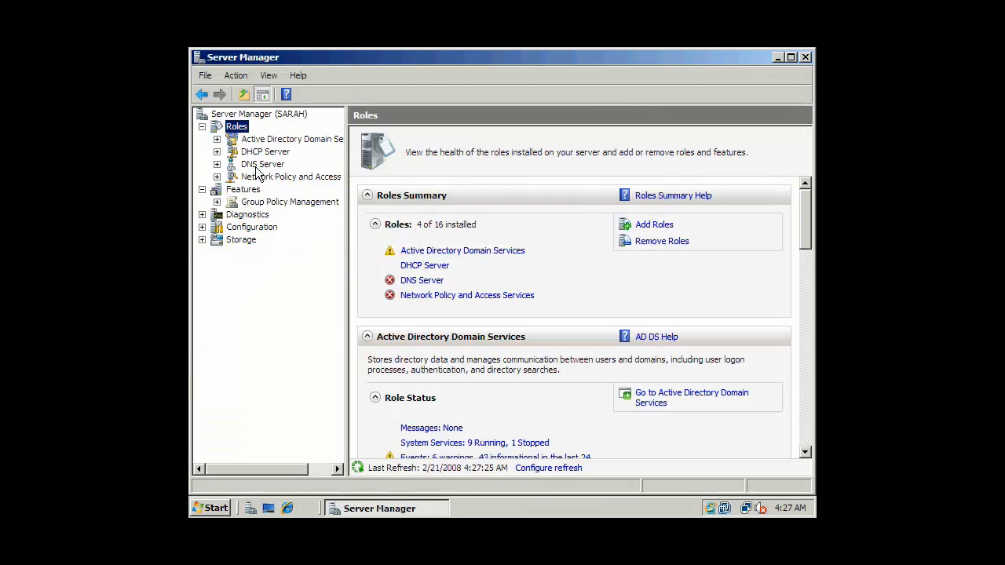
Expand Network Policy and Access Services and bring up the Routing and Remote Access actions
{"action": "left_click", "coordinate": [297, 179]}
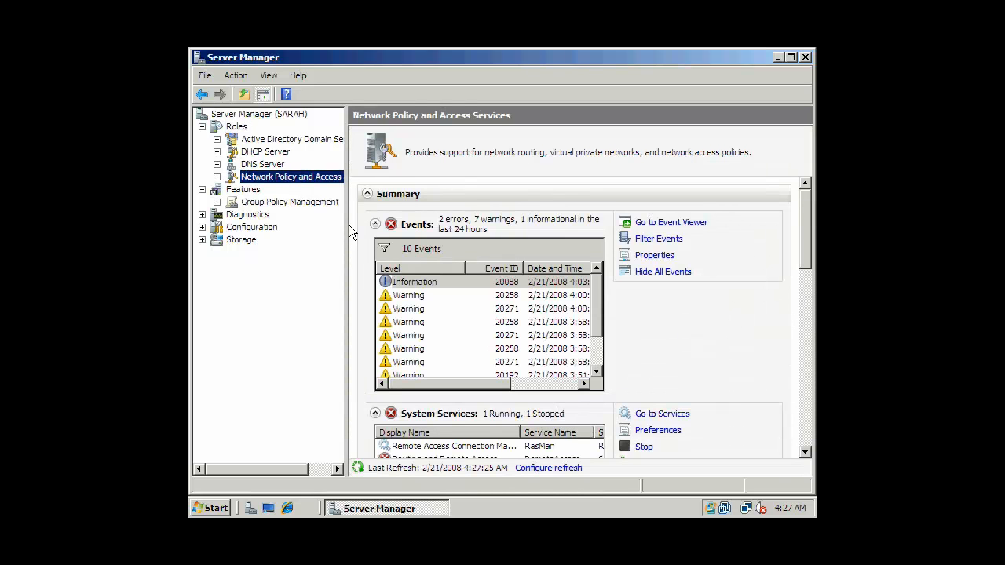
{"action": "left_click", "coordinate": [217, 177]}
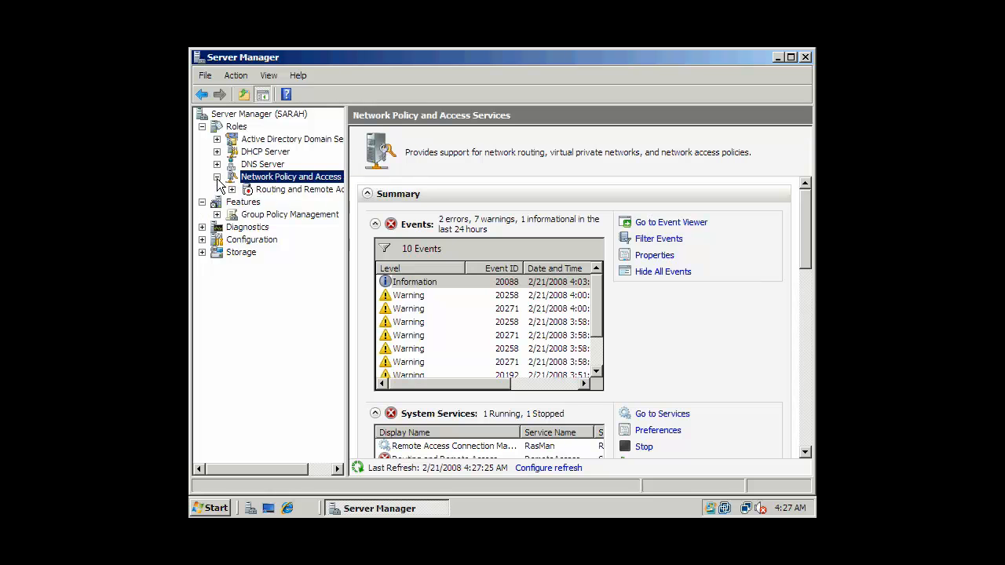
{"action": "left_click", "coordinate": [271, 189]}
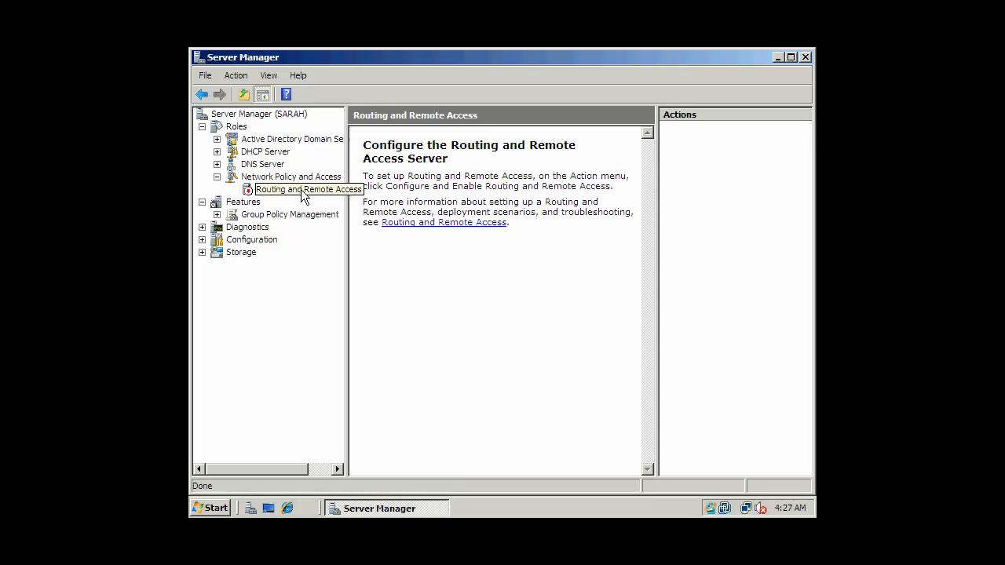
{"action": "right_click", "coordinate": [309, 190]}
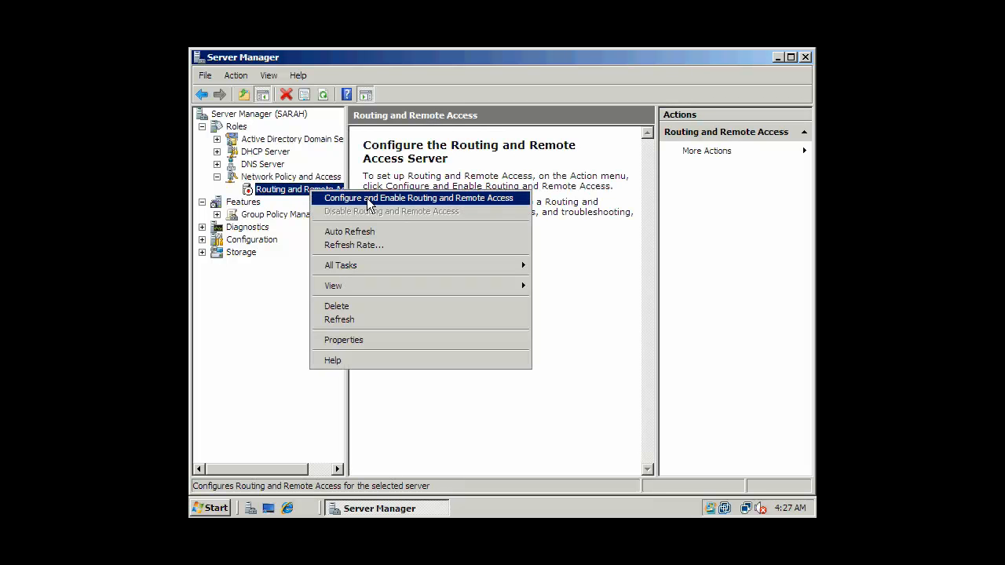
Start the Routing and Remote Access setup wizard and select 'VPN access and NAT'
{"action": "left_click", "coordinate": [399, 199]}
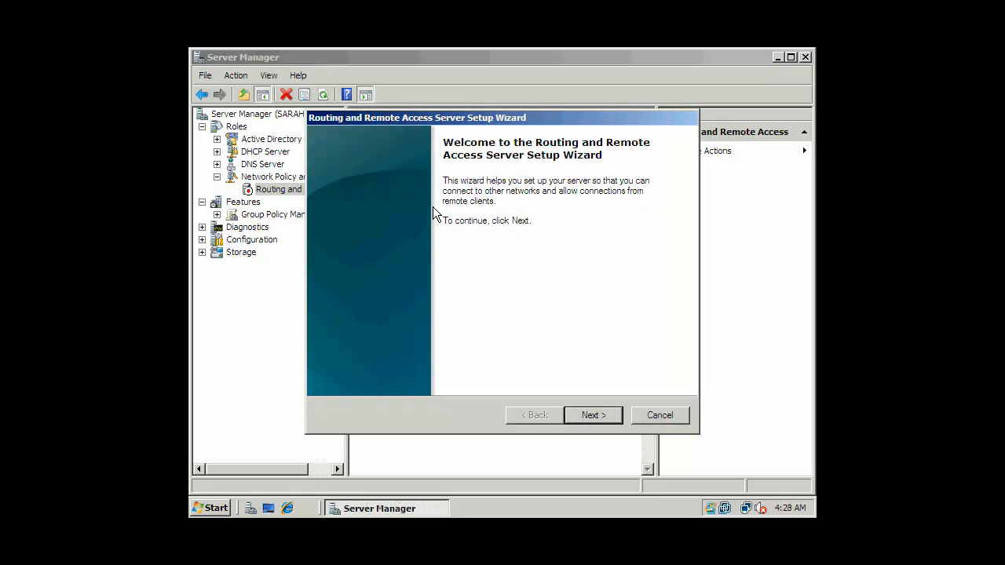
{"action": "left_click", "coordinate": [587, 413]}
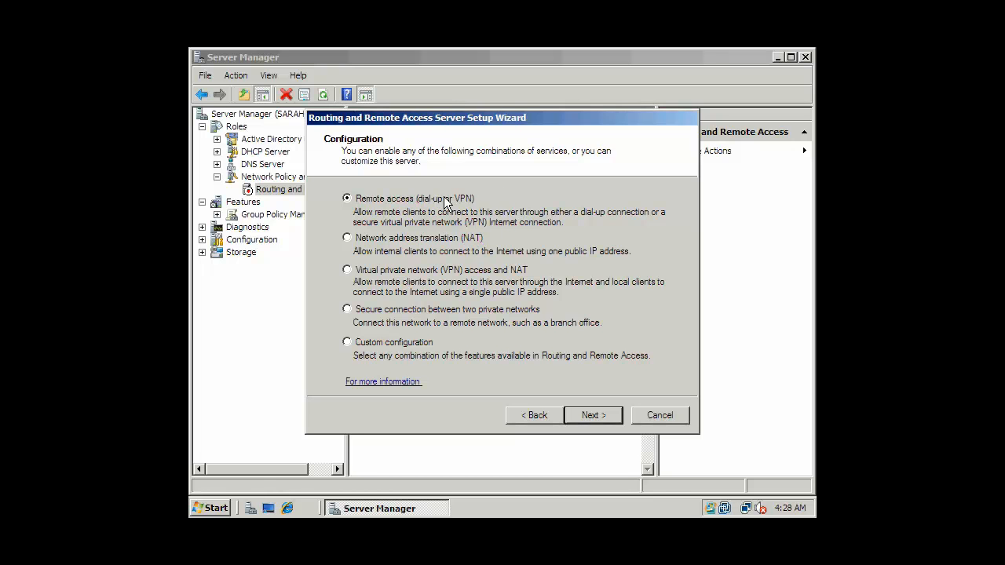
{"action": "left_click", "coordinate": [355, 238]}
{"action": "left_click", "coordinate": [357, 270]}
Pick Local Area Connection 2 as the Internet-facing VPN interface and continue to IP assignment
{"action": "left_click", "coordinate": [593, 414]}
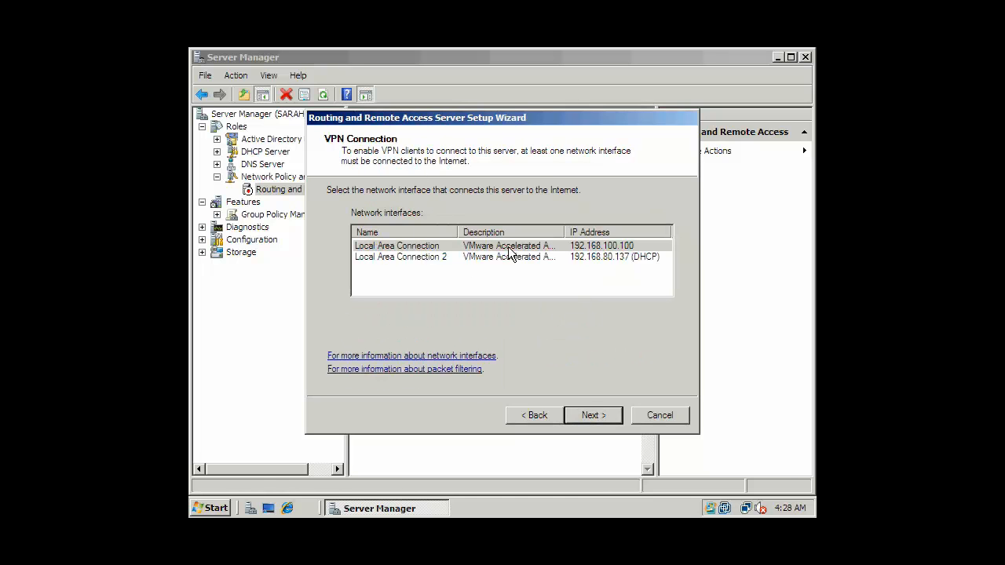
{"action": "left_click_drag", "start_coordinate": [456, 230], "coordinate": [475, 230]}
{"action": "left_click", "coordinate": [423, 259]}
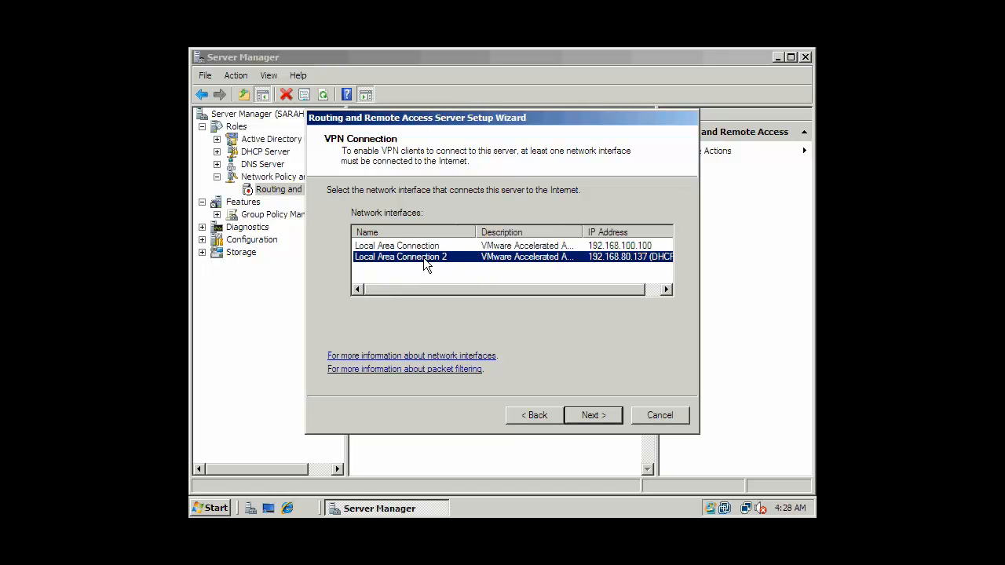
{"action": "left_click_drag", "start_coordinate": [504, 289], "coordinate": [521, 289]}
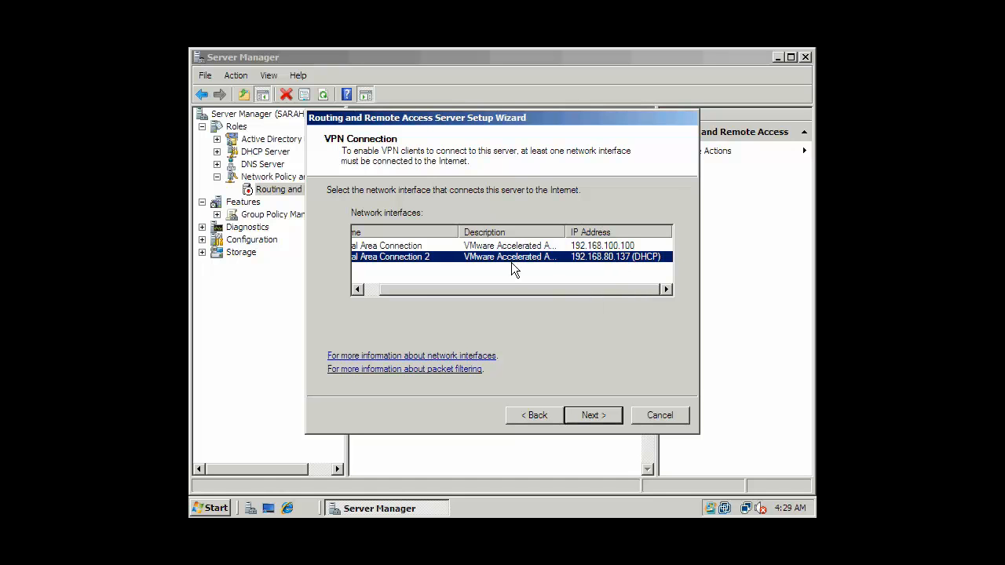
{"action": "left_click_drag", "start_coordinate": [423, 292], "coordinate": [502, 290]}
{"action": "left_click_drag", "start_coordinate": [550, 289], "coordinate": [437, 287]}
{"action": "left_click", "coordinate": [492, 246]}
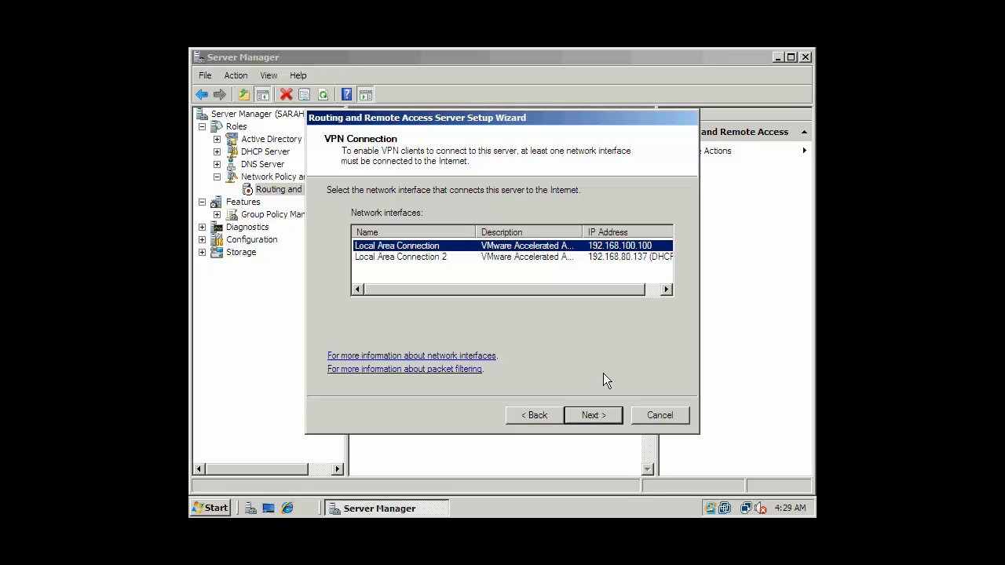
{"action": "left_click", "coordinate": [434, 260]}
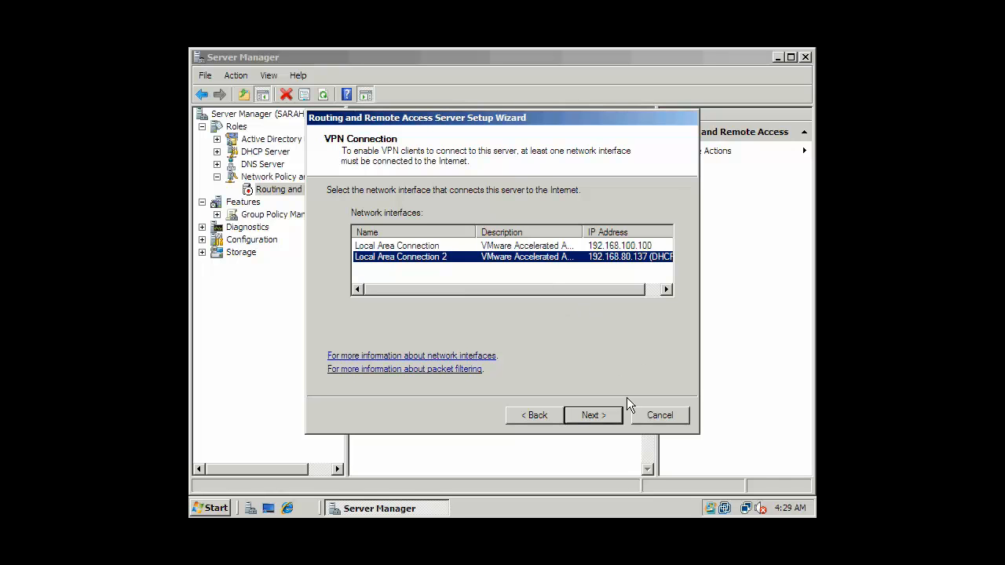
{"action": "left_click", "coordinate": [596, 416]}
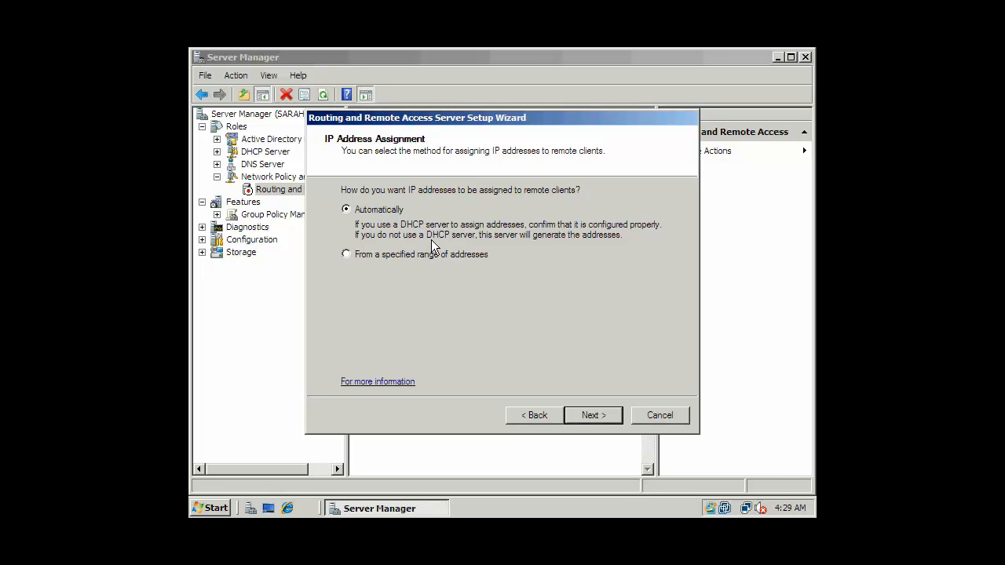
Choose 'From a specified range of addresses' for remote client IP assignment
{"action": "left_click", "coordinate": [392, 257]}
Add a new address range 192.168.80.200 to 192.168.80.220 (21 addresses) and select it
{"action": "left_click", "coordinate": [596, 416]}
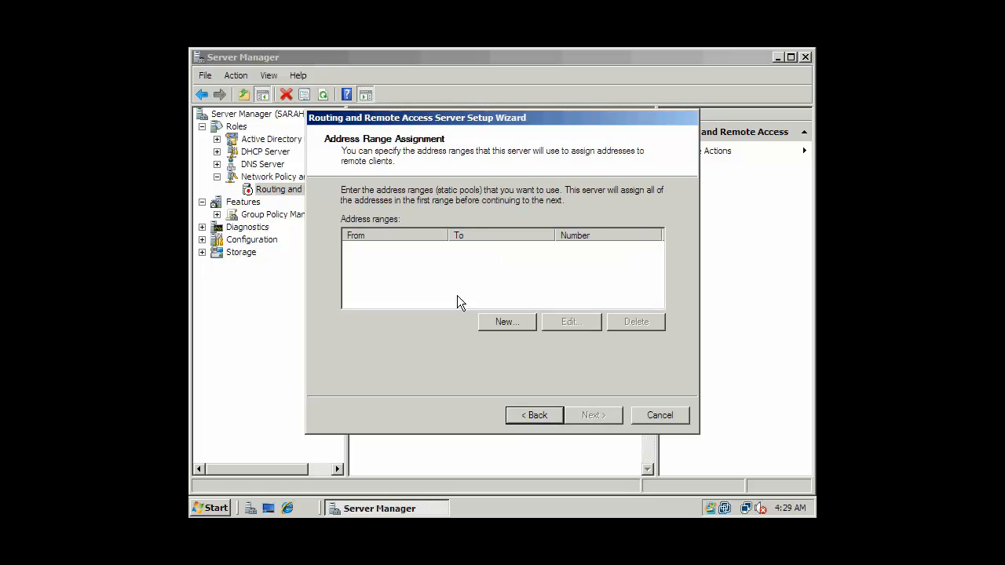
{"action": "left_click", "coordinate": [506, 322]}
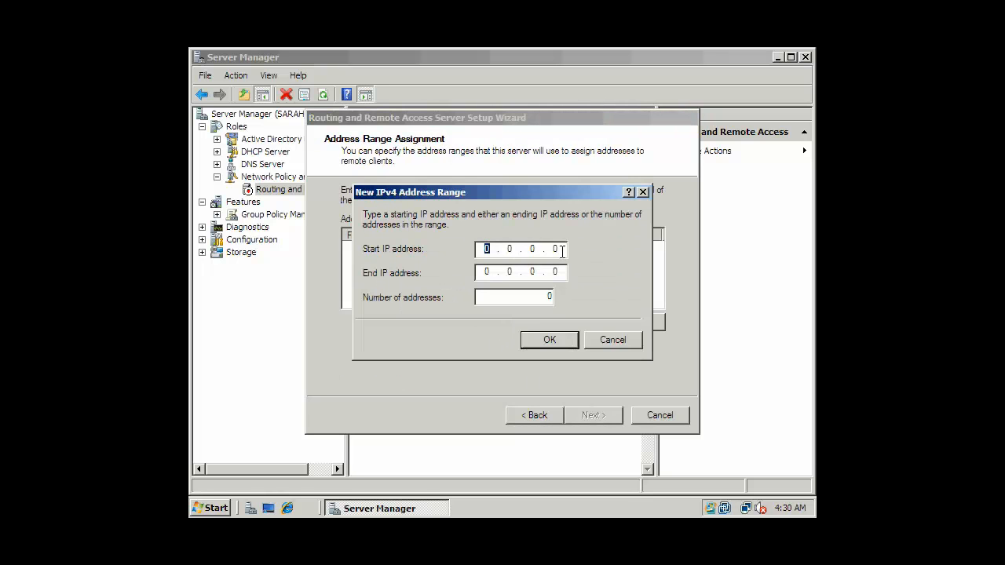
{"action": "left_click", "coordinate": [555, 249]}
{"action": "key", "text": "BackSpace"}
{"action": "key", "text": "BackSpace"}
{"action": "key", "text": "BackSpace"}
{"action": "key", "text": "BackSpace"}
{"action": "type", "text": "192.168.80.200"}
{"action": "left_click", "coordinate": [565, 273]}
{"action": "key", "text": "BackSpace"}
{"action": "key", "text": "BackSpace"}
{"action": "key", "text": "BackSpace"}
{"action": "key", "text": "BackSpace"}
{"action": "type", "text": "92 . 168 . 80 . "}
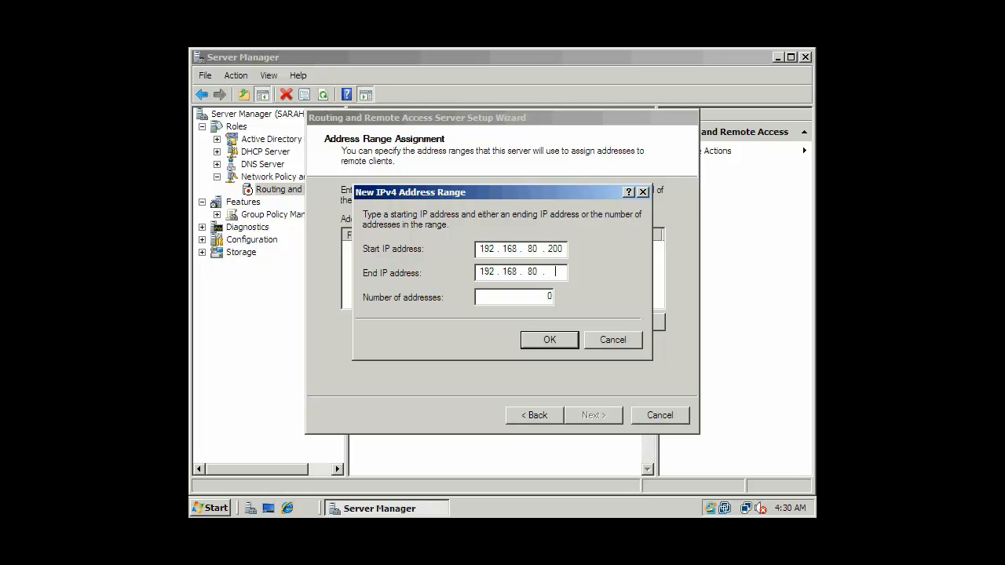
{"action": "type", "text": "220"}
{"action": "left_click_drag", "start_coordinate": [563, 273], "coordinate": [548, 250]}
{"action": "double_click", "coordinate": [542, 296]}
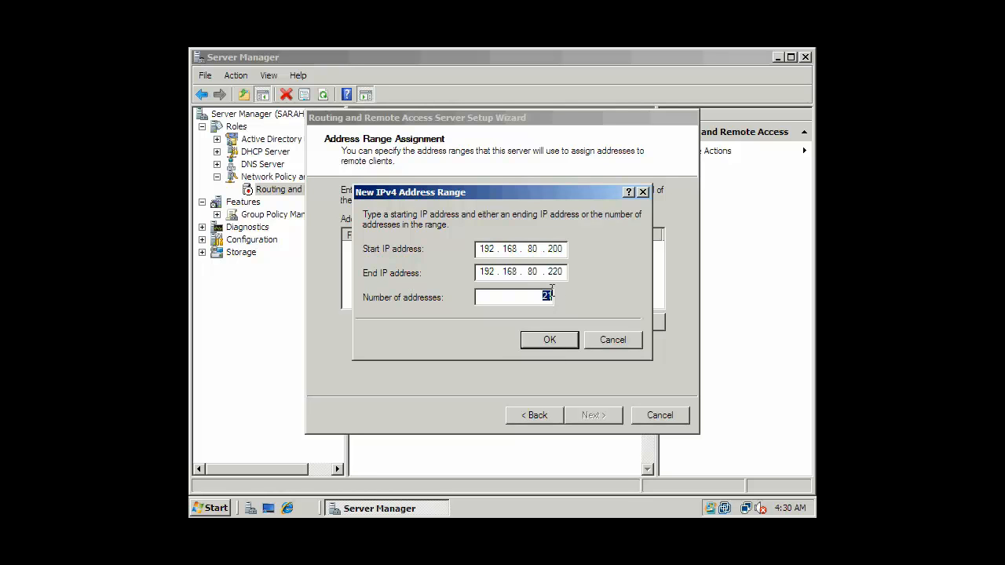
{"action": "left_click", "coordinate": [550, 340]}
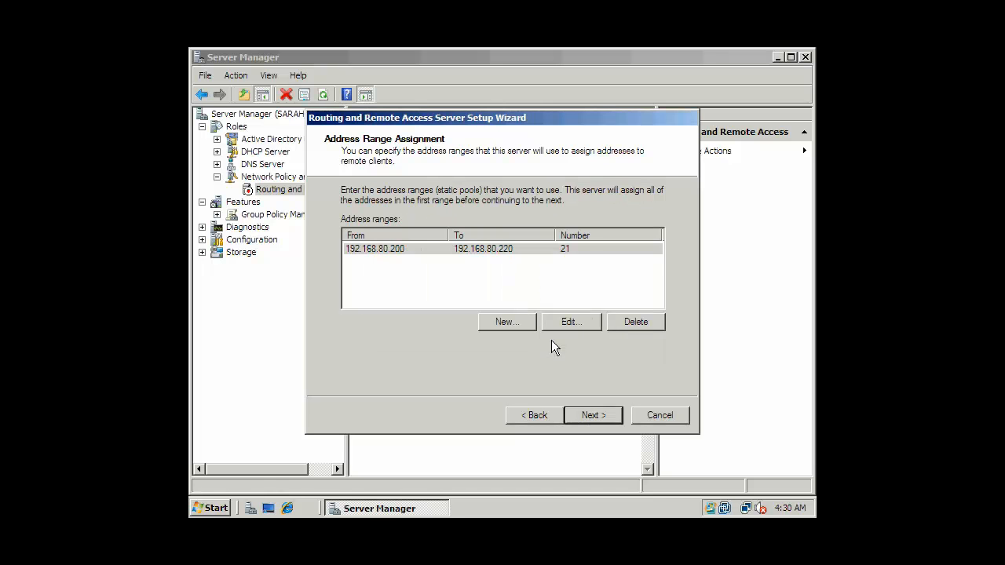
{"action": "left_click", "coordinate": [529, 248]}
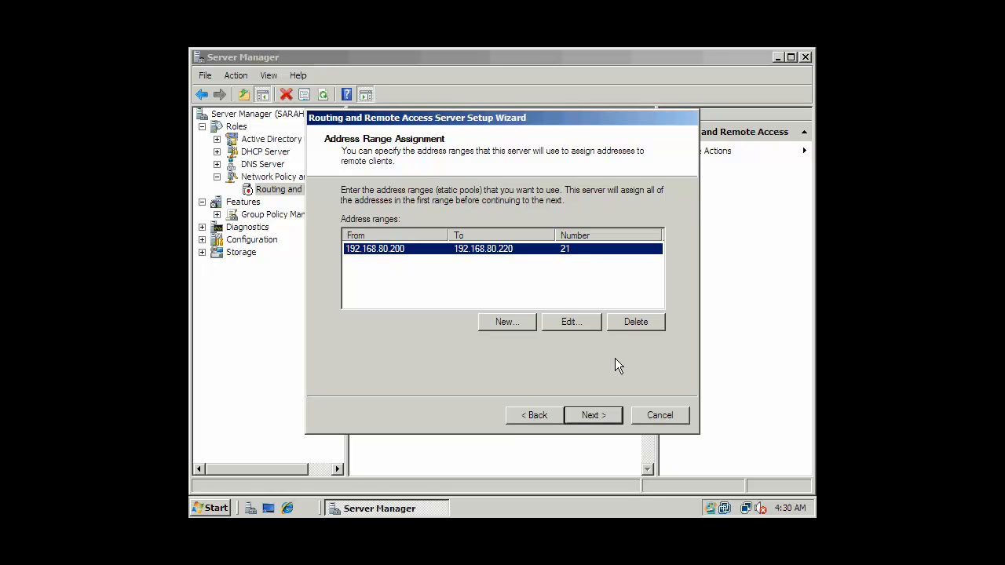
Keep 'No, use Routing and Remote Access to authenticate connection requests' instead of a RADIUS server
{"action": "left_click", "coordinate": [592, 418]}
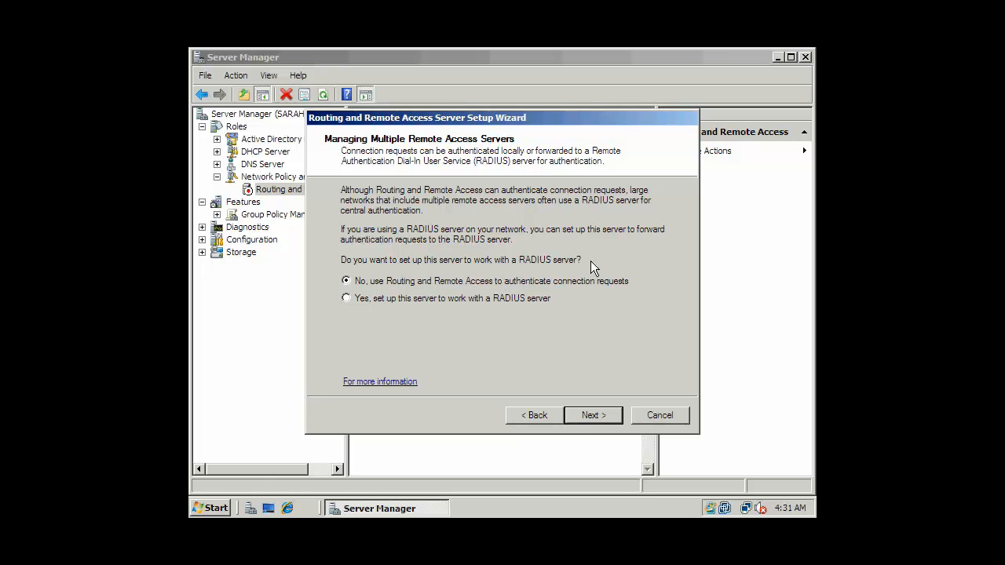
Finish the routing setup wizard, acknowledge the DHCP Relay Agent notice, and start the service
{"action": "left_click", "coordinate": [608, 413]}
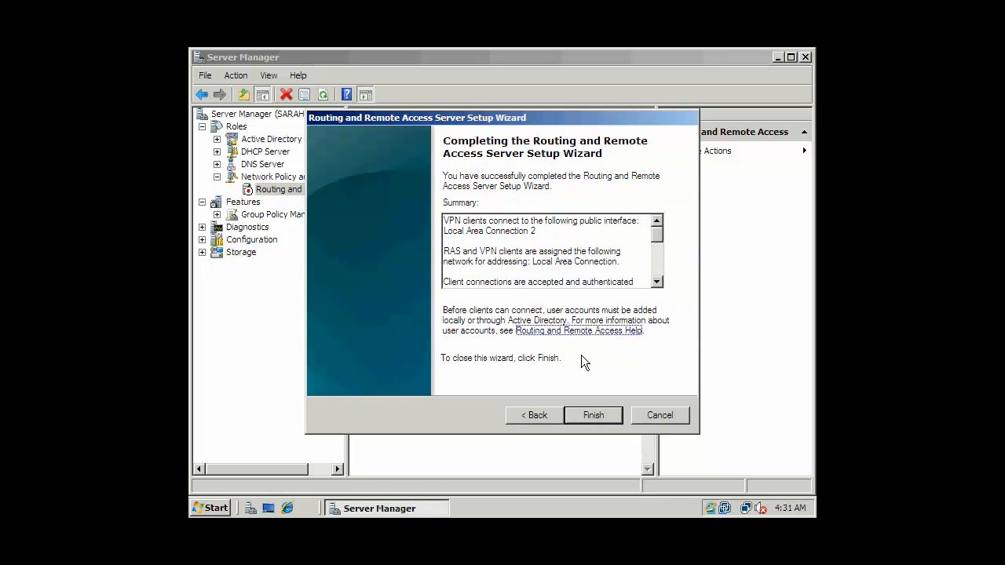
{"action": "left_click", "coordinate": [596, 415]}
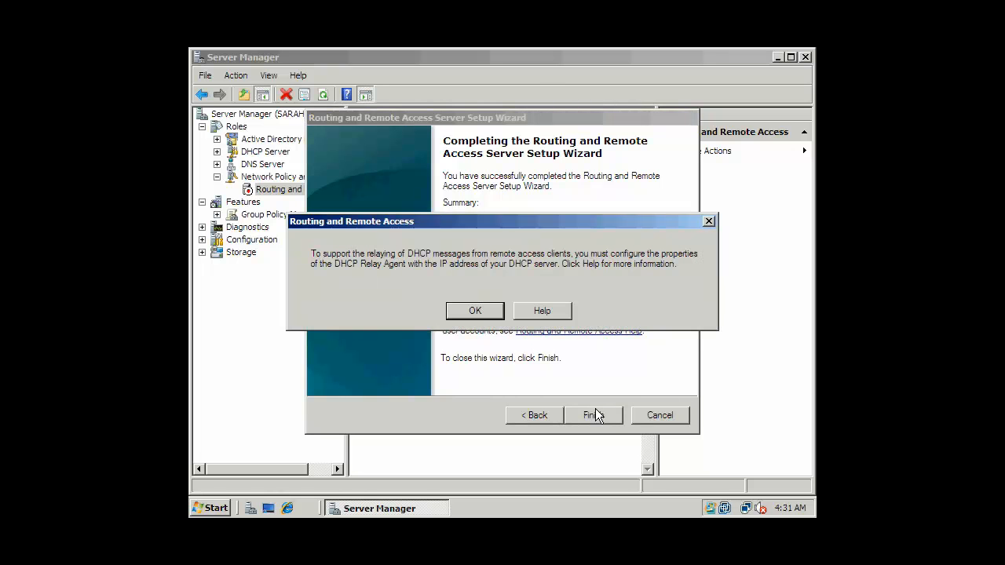
{"action": "left_click", "coordinate": [471, 314]}
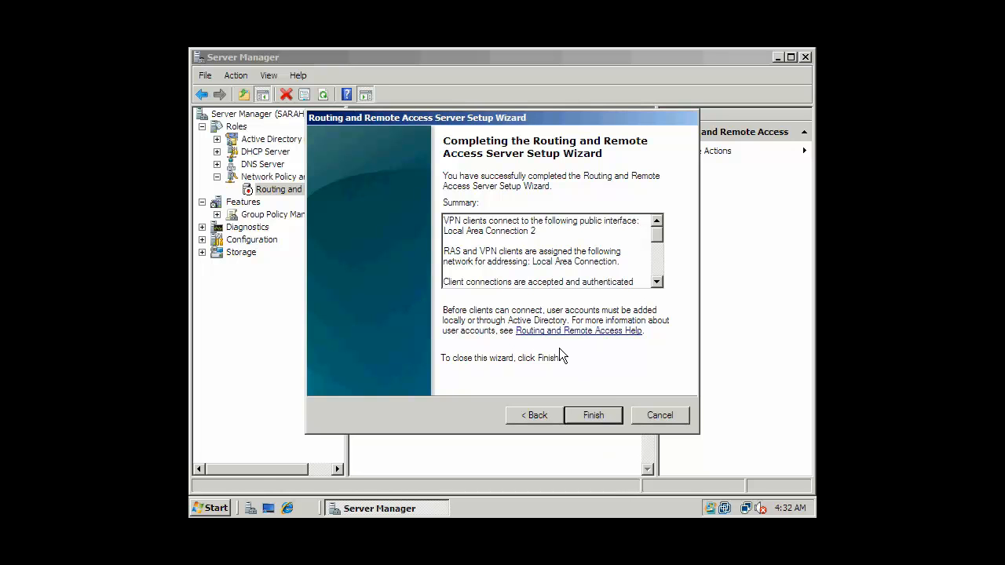
{"action": "key", "text": "Return"}
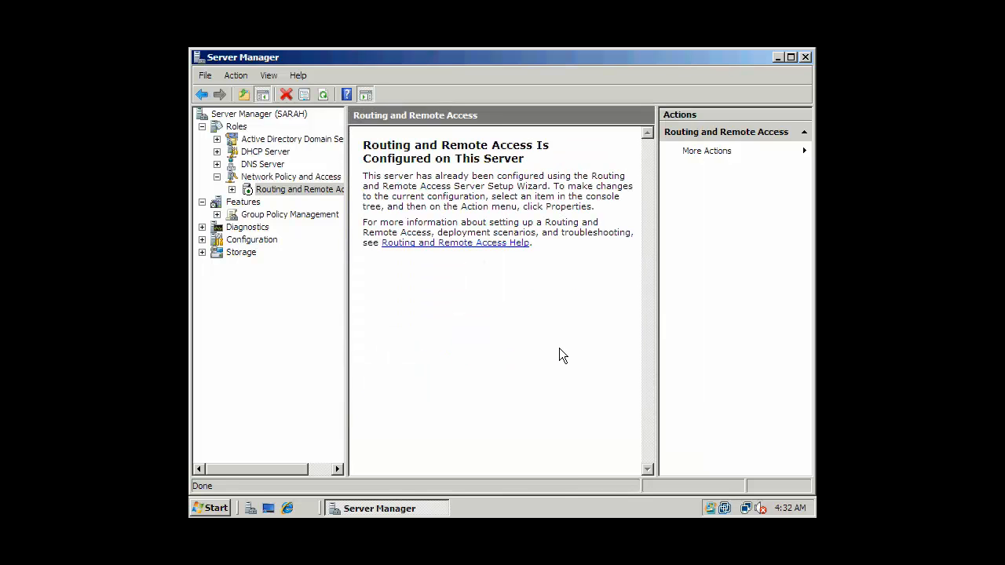
Expand Routing and Remote Access, refresh the IPv4 Local Area Connection interfaces, and show the VPN Ports list
{"action": "left_click", "coordinate": [232, 189]}
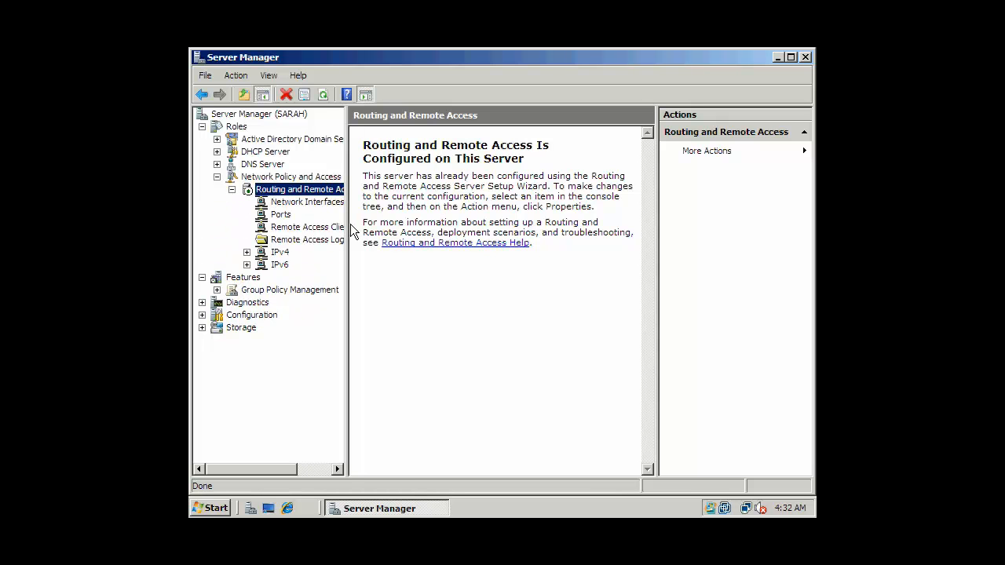
{"action": "left_click_drag", "start_coordinate": [348, 226], "coordinate": [393, 227]}
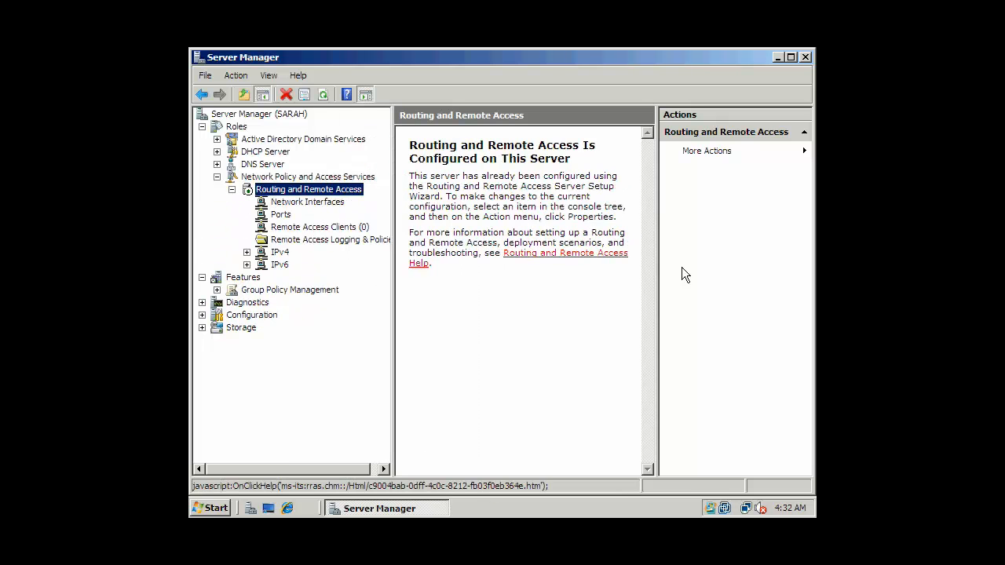
{"action": "left_click_drag", "start_coordinate": [658, 269], "coordinate": [738, 265]}
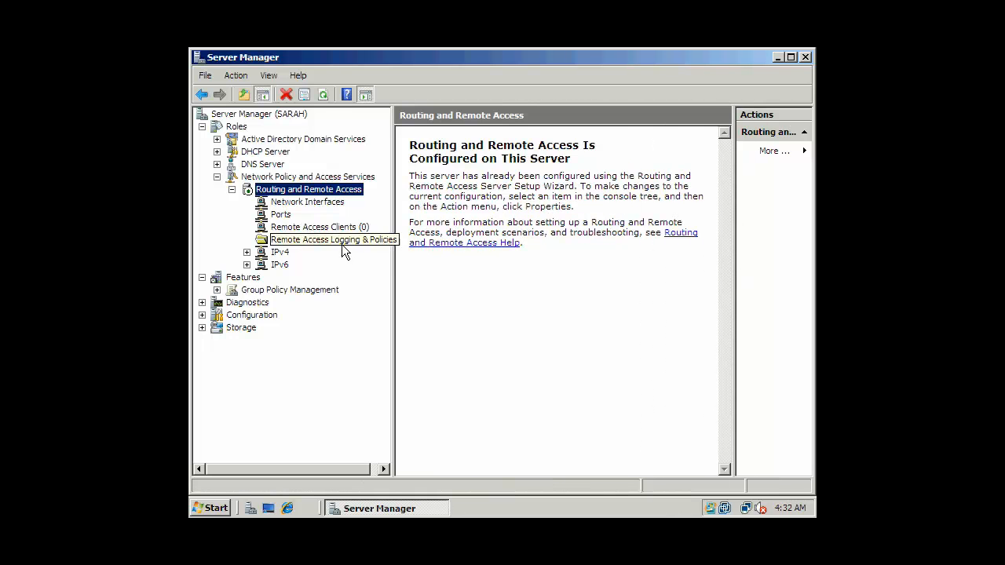
{"action": "left_click", "coordinate": [278, 253]}
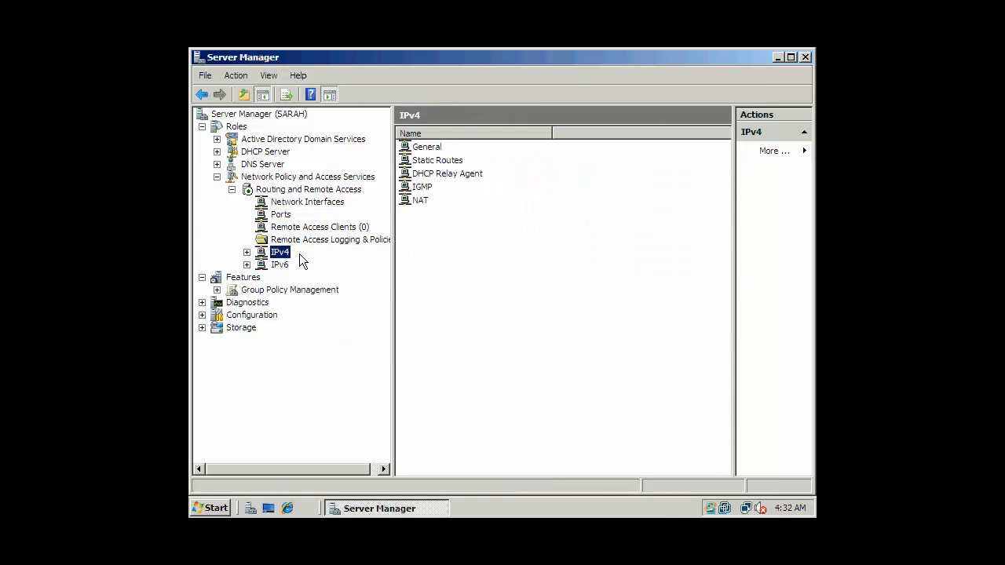
{"action": "left_click", "coordinate": [287, 198]}
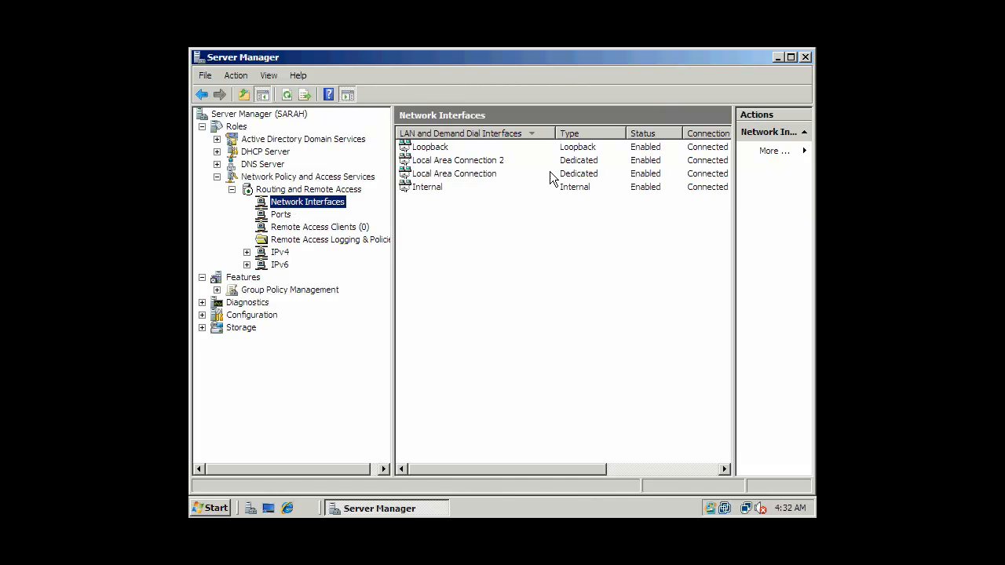
{"action": "left_click", "coordinate": [465, 163]}
{"action": "left_click", "coordinate": [454, 174]}
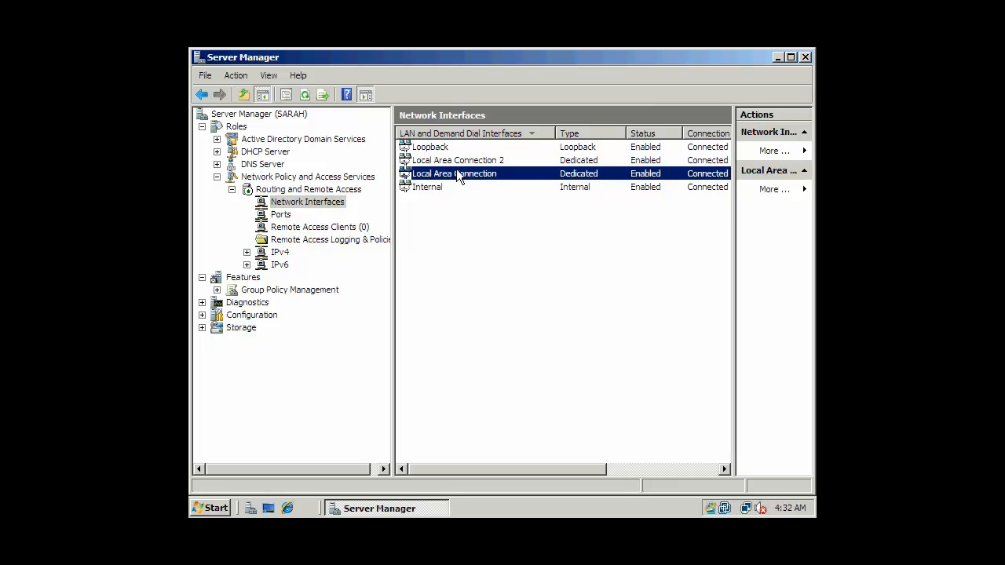
{"action": "right_click", "coordinate": [461, 163]}
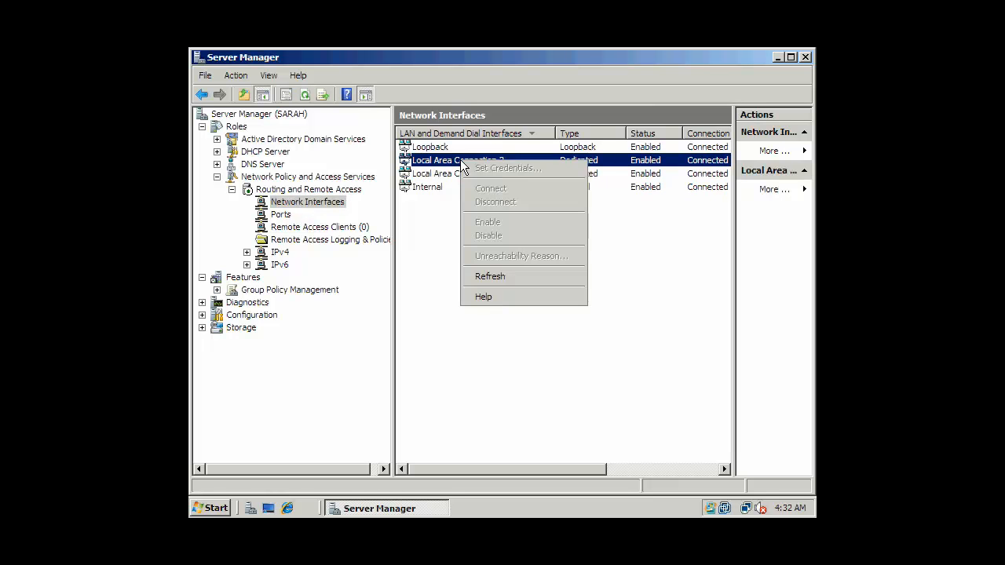
{"action": "left_click", "coordinate": [490, 274]}
{"action": "left_click_drag", "start_coordinate": [539, 467], "coordinate": [402, 470]}
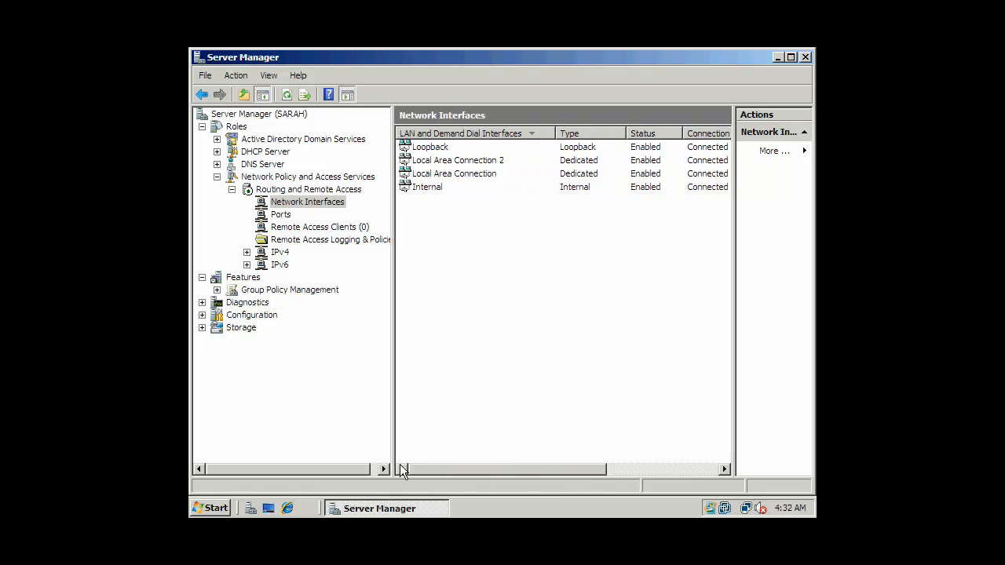
{"action": "left_click", "coordinate": [283, 215]}
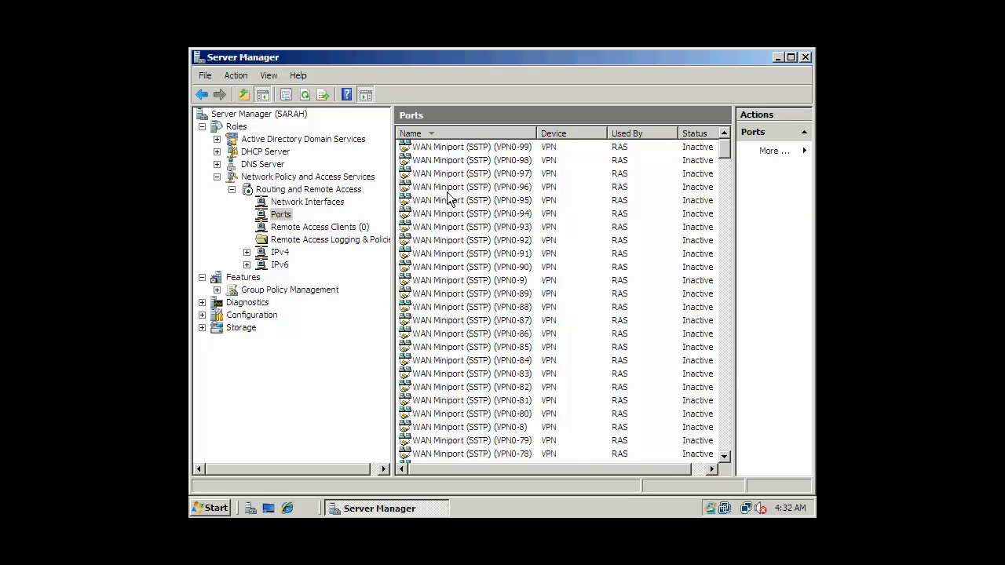
Inspect the status of port VPN0-97, then close it
{"action": "double_click", "coordinate": [481, 175]}
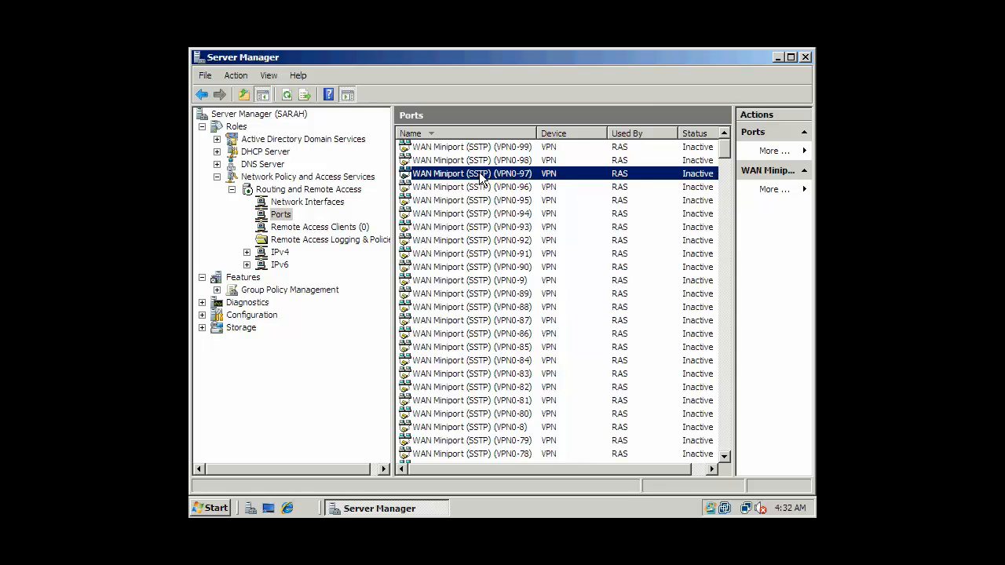
{"action": "left_click", "coordinate": [582, 145]}
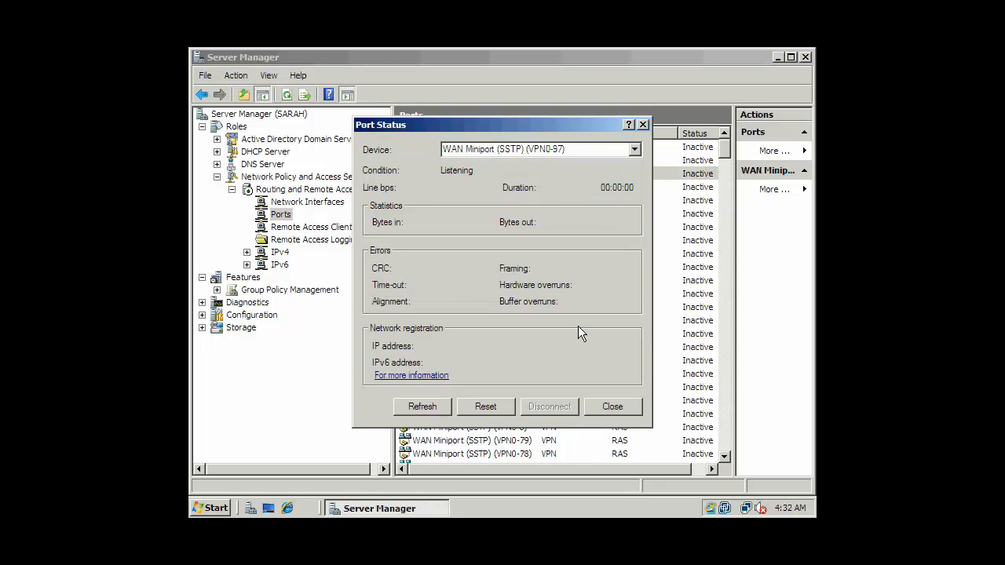
{"action": "left_click", "coordinate": [611, 407]}
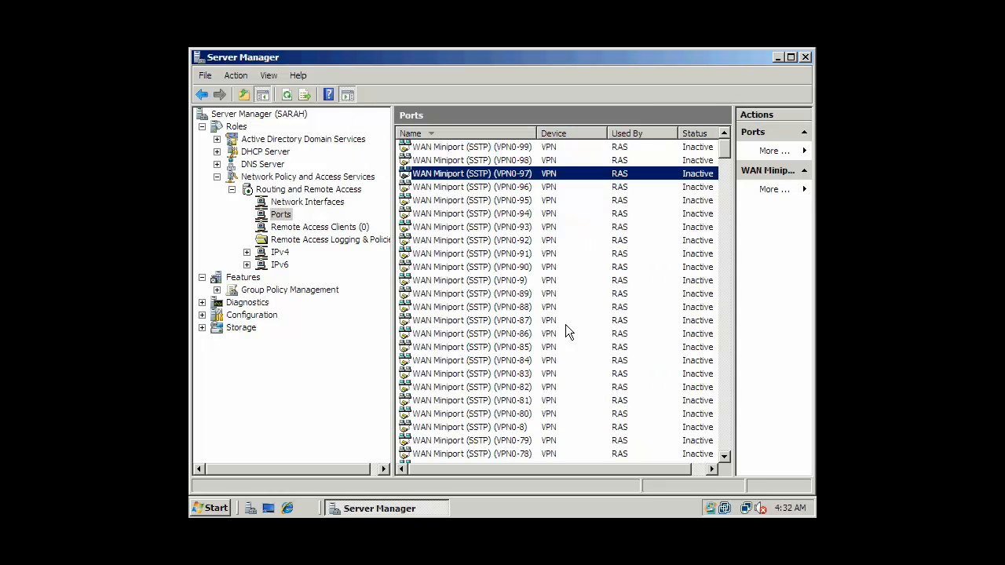
Browse the inactive PPTP and L2TP ports, then show the empty Remote Access Clients (0) list
{"action": "left_click_drag", "start_coordinate": [720, 153], "coordinate": [708, 279]}
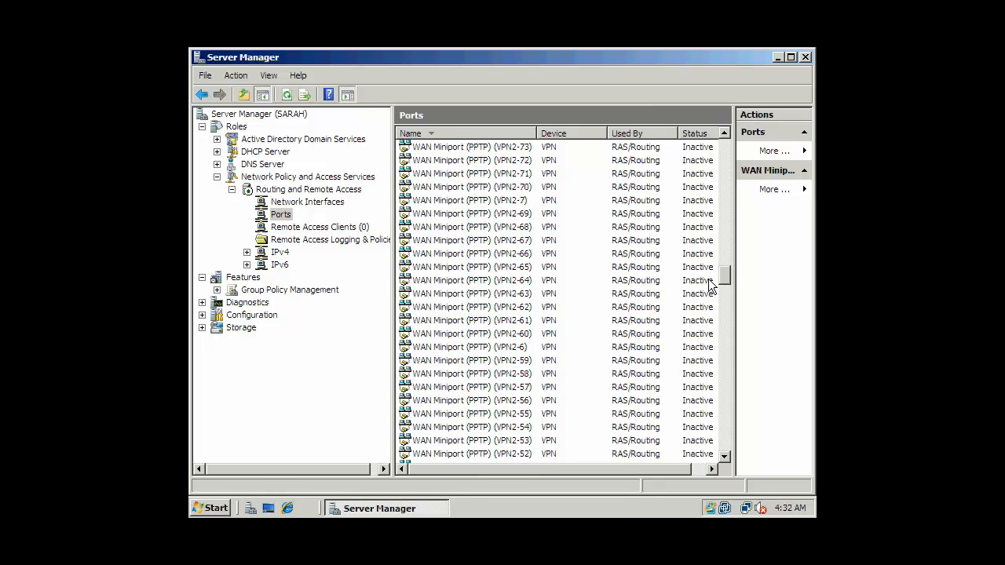
{"action": "left_click", "coordinate": [502, 257]}
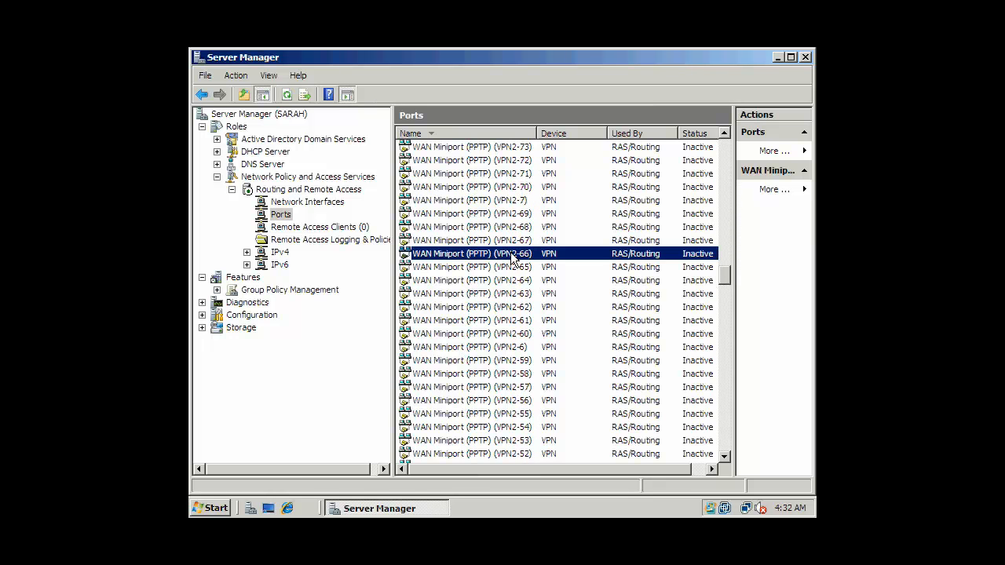
{"action": "left_click_drag", "start_coordinate": [727, 274], "coordinate": [726, 374]}
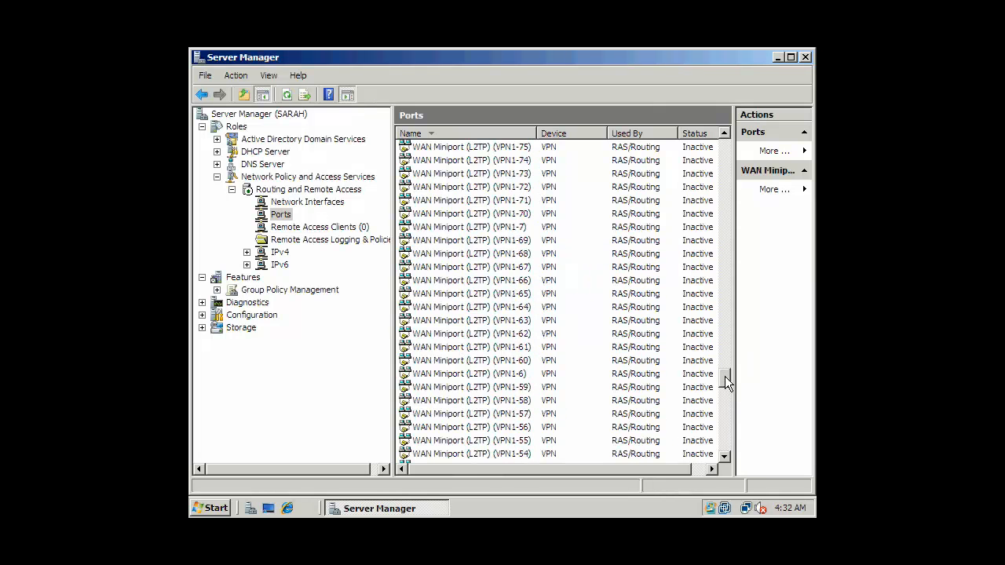
{"action": "left_click", "coordinate": [483, 349]}
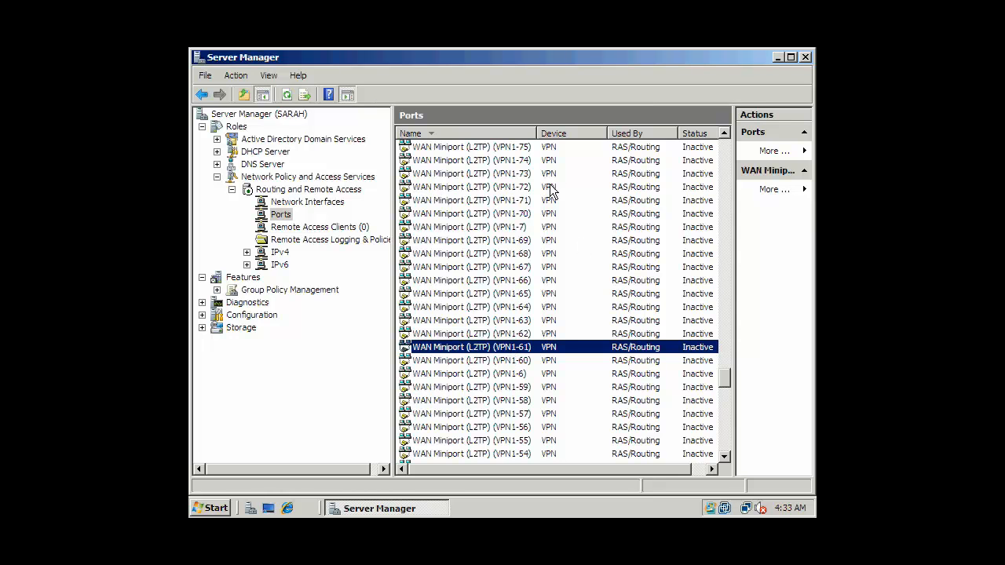
{"action": "left_click", "coordinate": [351, 230]}
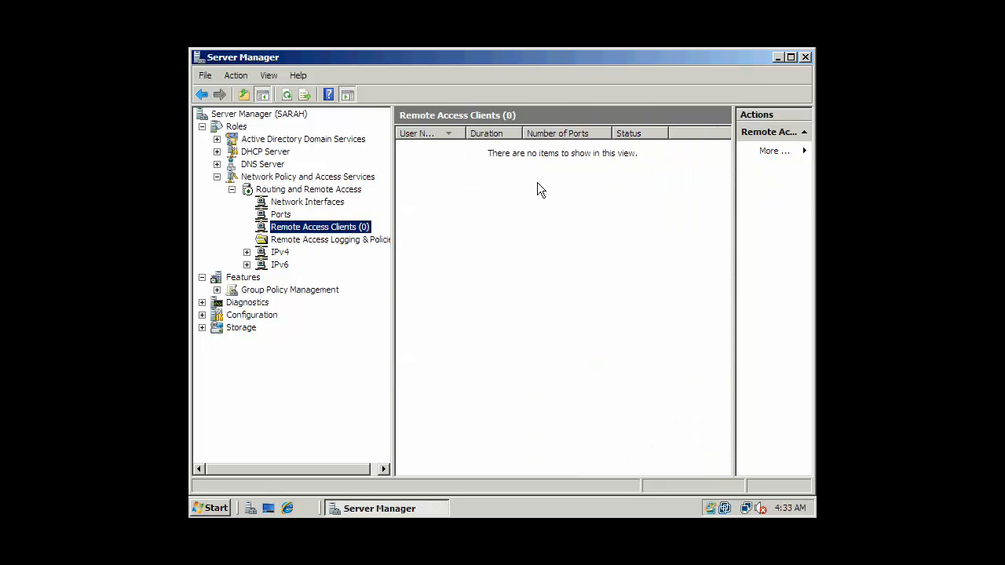
Launch Network Policy Server from the Remote Access Logging & Policies node
{"action": "right_click", "coordinate": [355, 229]}
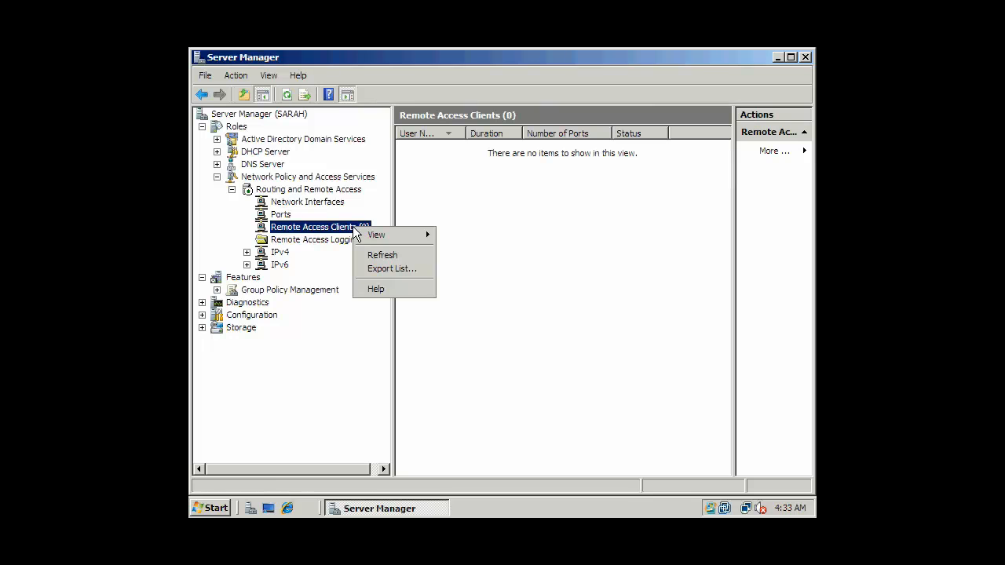
{"action": "left_click", "coordinate": [445, 168]}
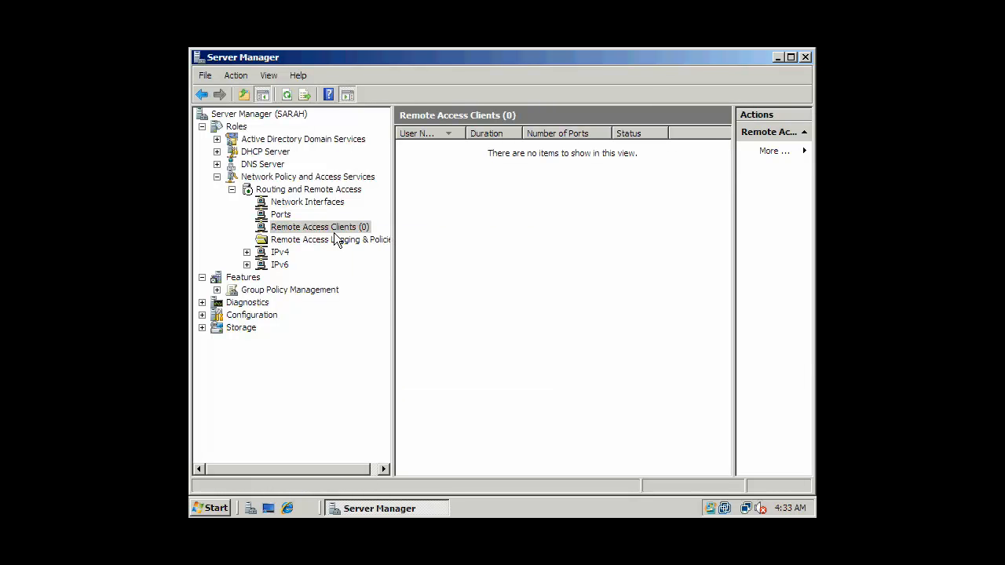
{"action": "left_click", "coordinate": [294, 241]}
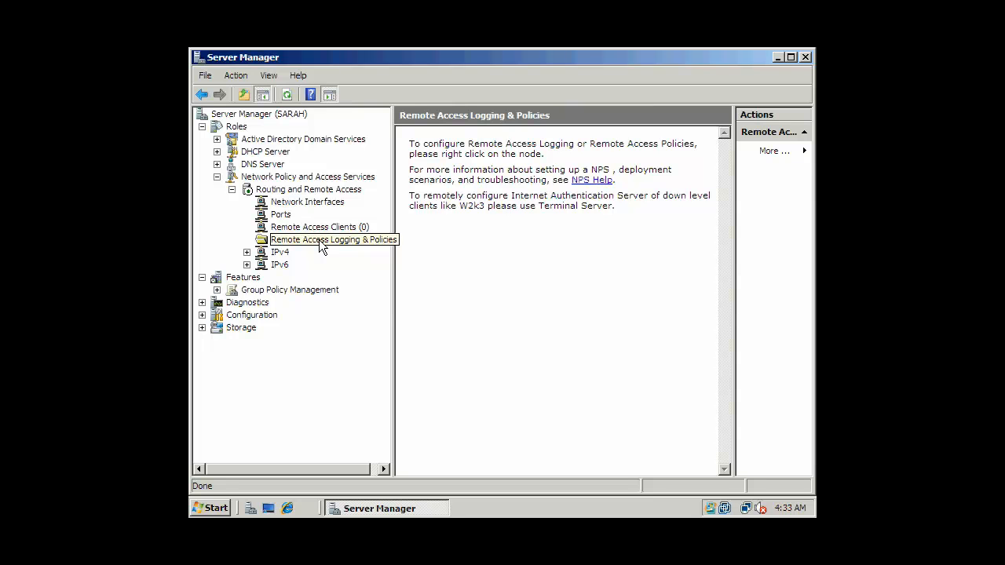
{"action": "right_click", "coordinate": [319, 242]}
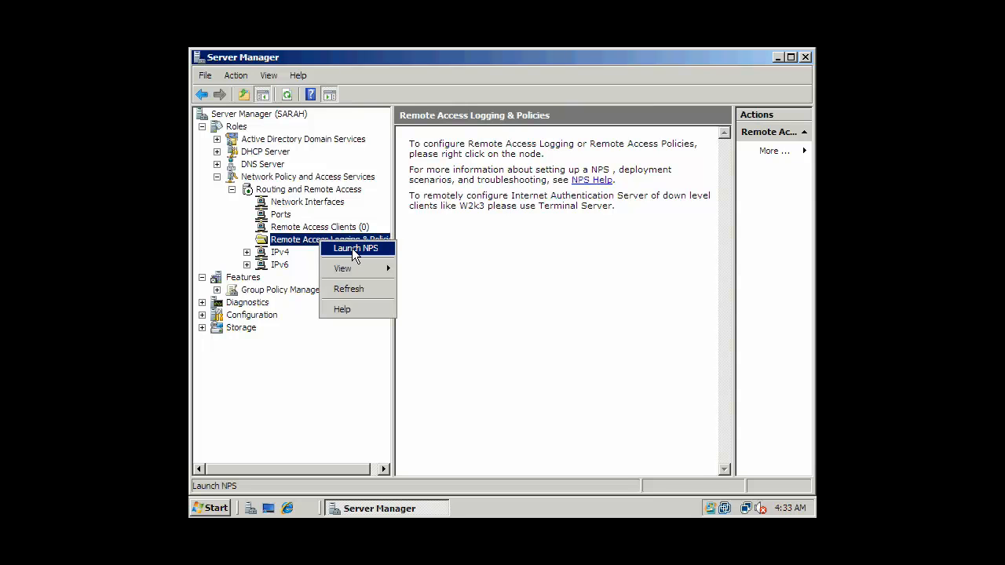
{"action": "left_click", "coordinate": [352, 248]}
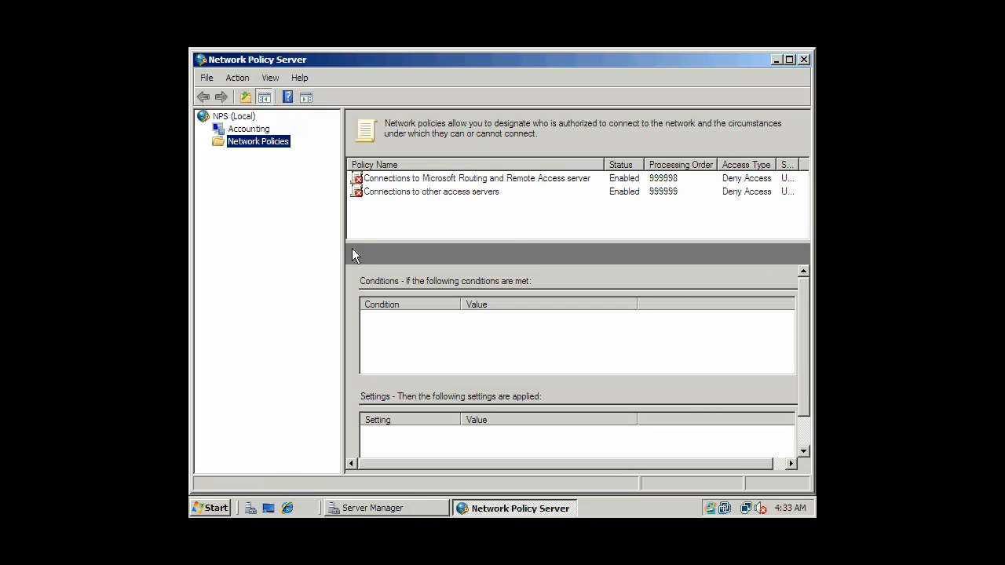
Start a new network policy named NEW RAP Policy
{"action": "right_click", "coordinate": [259, 149]}
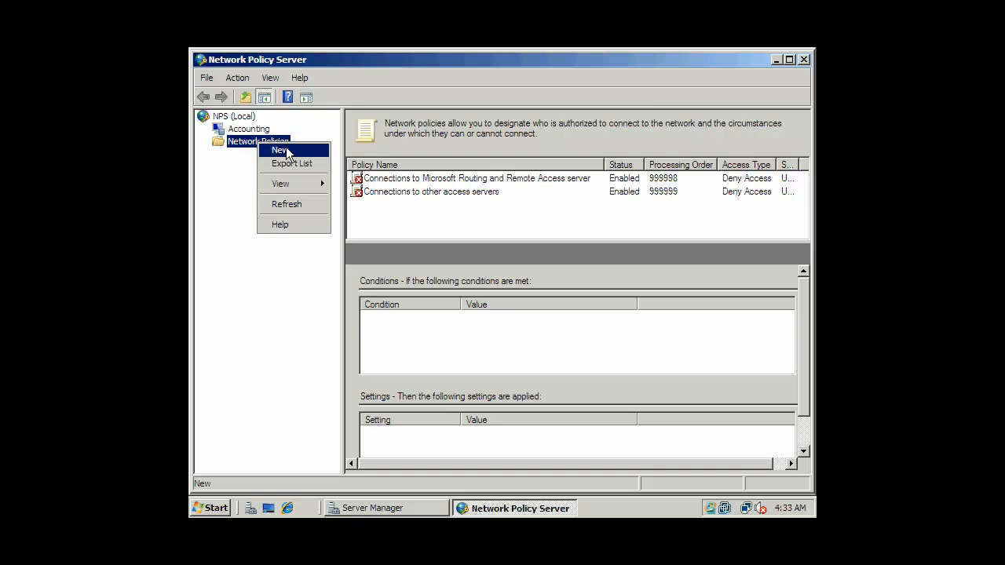
{"action": "left_click", "coordinate": [286, 146]}
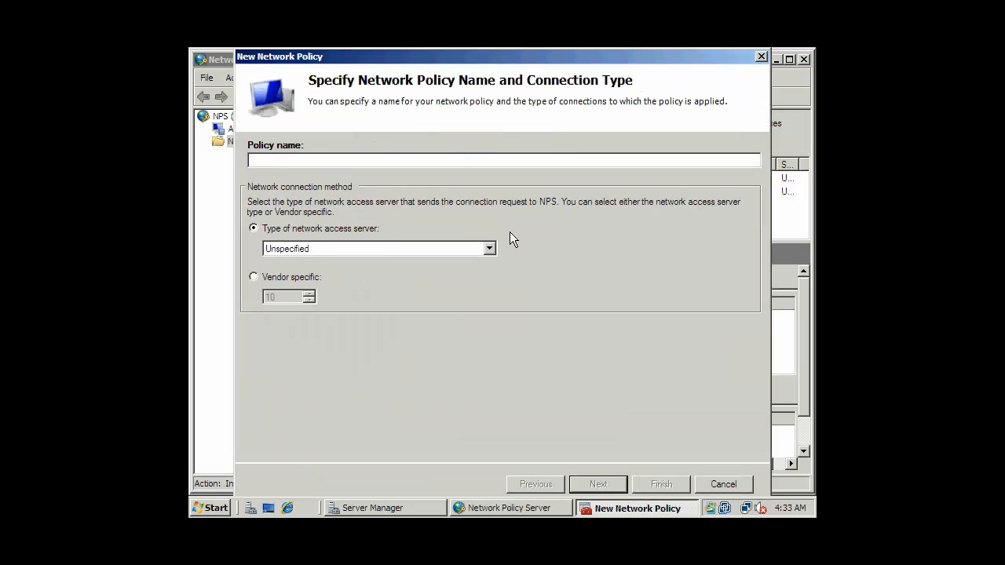
{"action": "type", "text": "NEw pol"}
{"action": "type", "text": "W"}
{"action": "type", "text": "RAP Policy"}
{"action": "left_click", "coordinate": [335, 158]}
{"action": "left_click", "coordinate": [597, 483]}
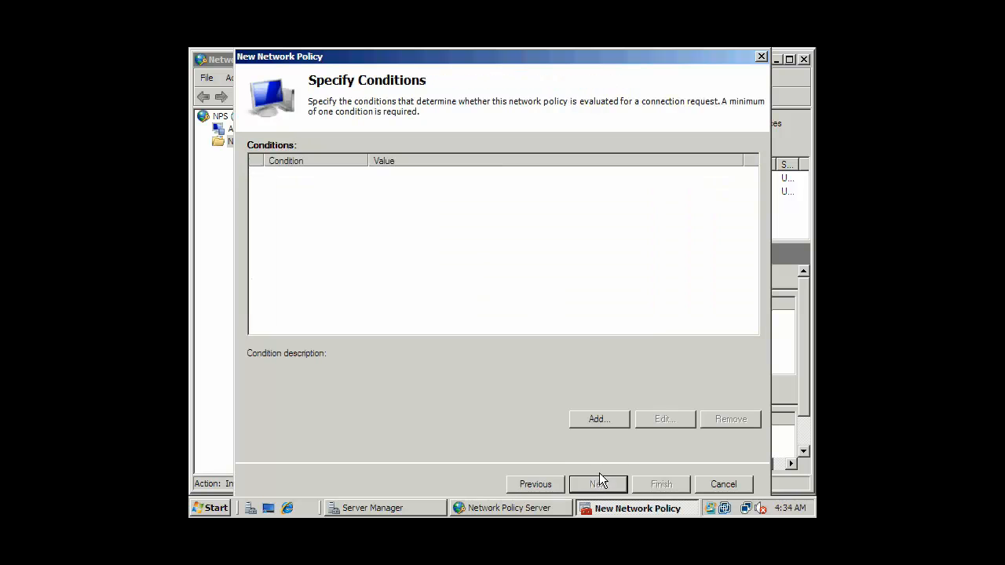
Add a Windows Groups condition for the PIRATES\Domain Users group
{"action": "left_click", "coordinate": [597, 420]}
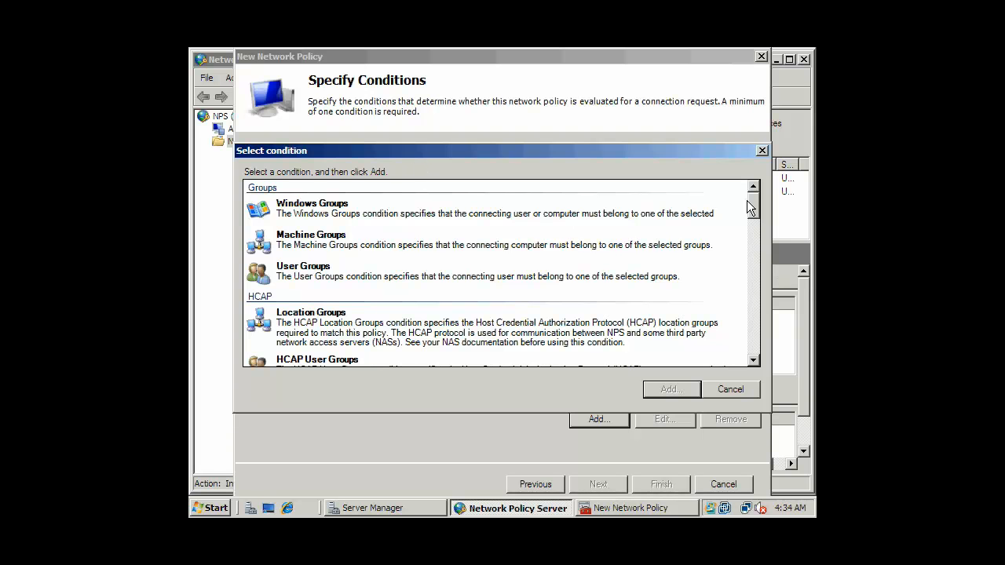
{"action": "mouse_move", "coordinate": [754, 202]}
{"action": "left_mouse_down"}
{"action": "mouse_move", "coordinate": [754, 215]}
{"action": "mouse_move", "coordinate": [754, 205]}
{"action": "left_mouse_up"}
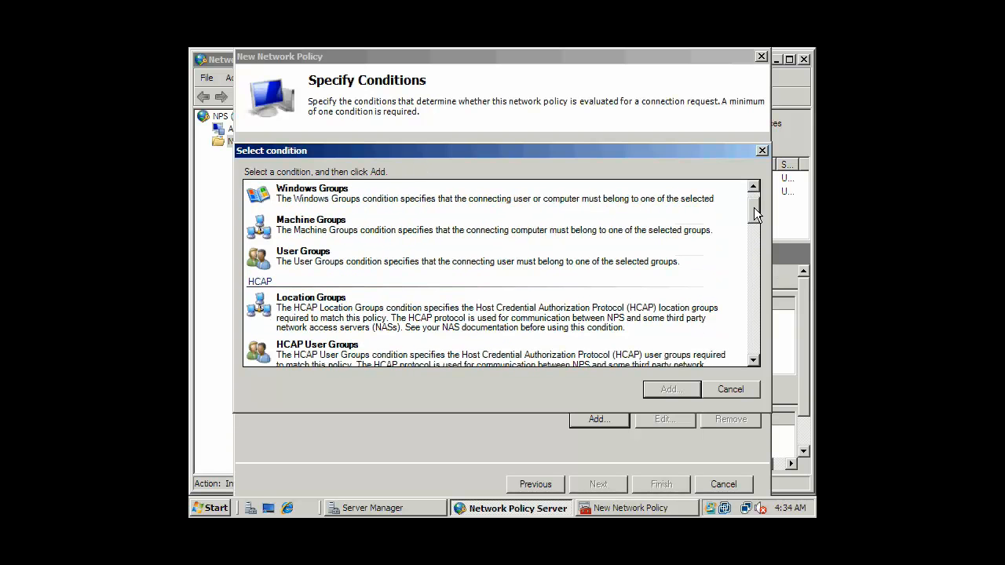
{"action": "left_click", "coordinate": [348, 203]}
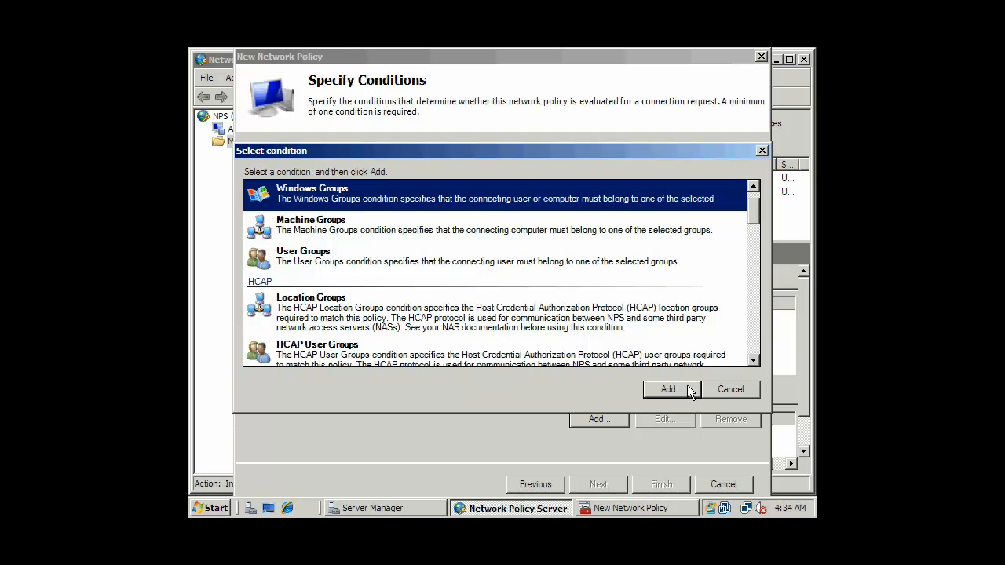
{"action": "left_click", "coordinate": [664, 388]}
{"action": "left_click", "coordinate": [501, 344]}
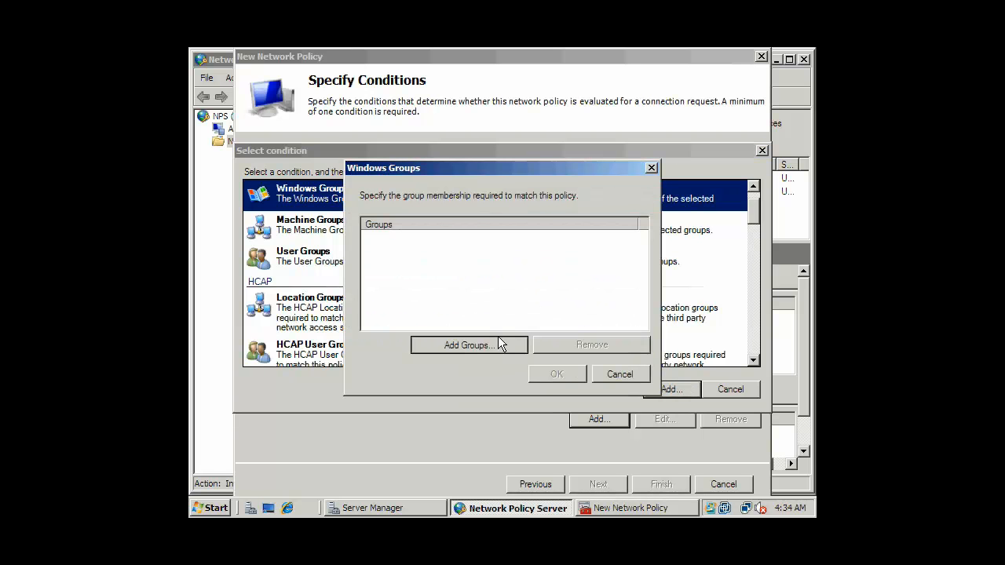
{"action": "left_click", "coordinate": [405, 354]}
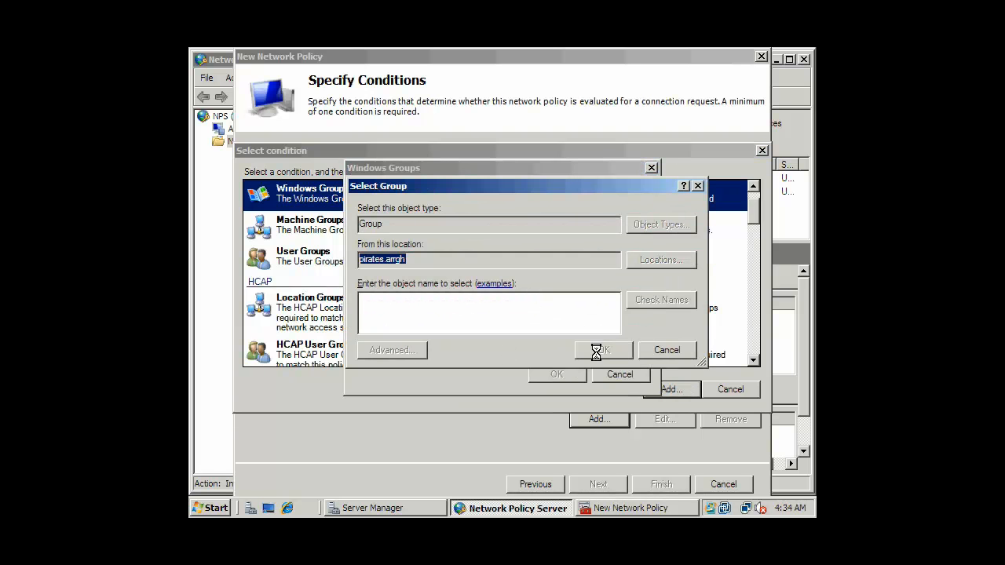
{"action": "left_click", "coordinate": [713, 202]}
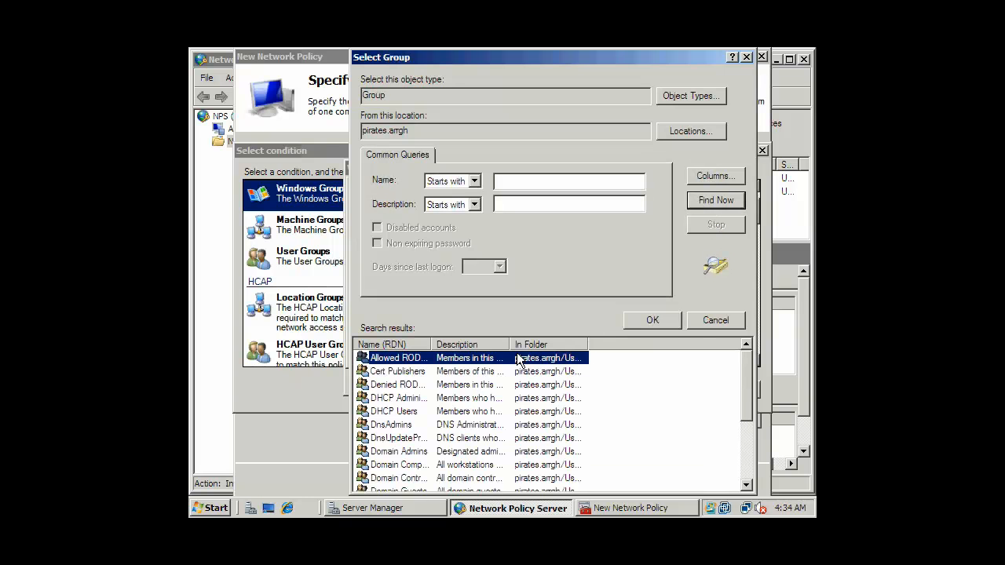
{"action": "left_click_drag", "start_coordinate": [436, 344], "coordinate": [547, 344]}
{"action": "left_click", "coordinate": [416, 398]}
{"action": "left_click", "coordinate": [652, 320]}
{"action": "left_click", "coordinate": [605, 350]}
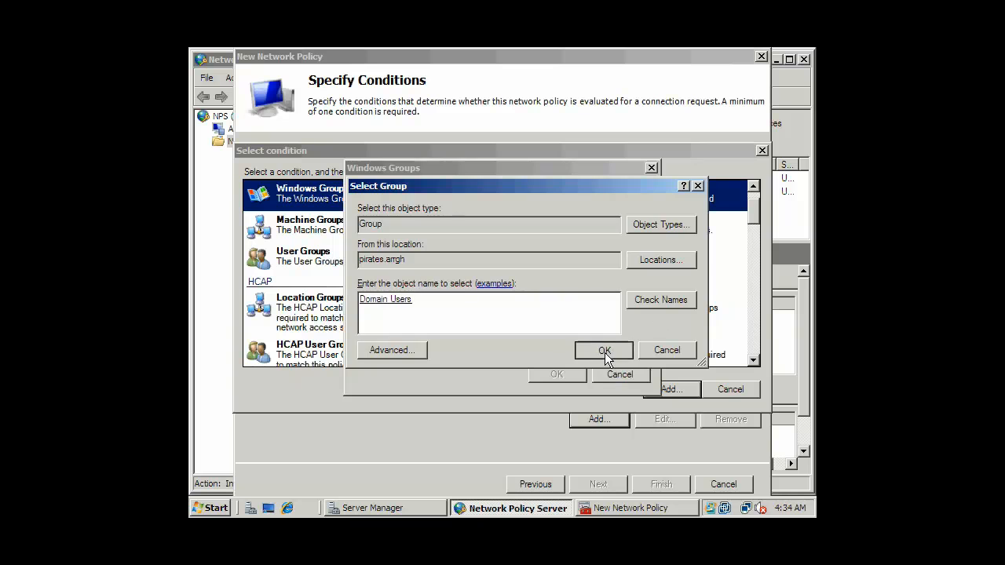
{"action": "left_click", "coordinate": [556, 376]}
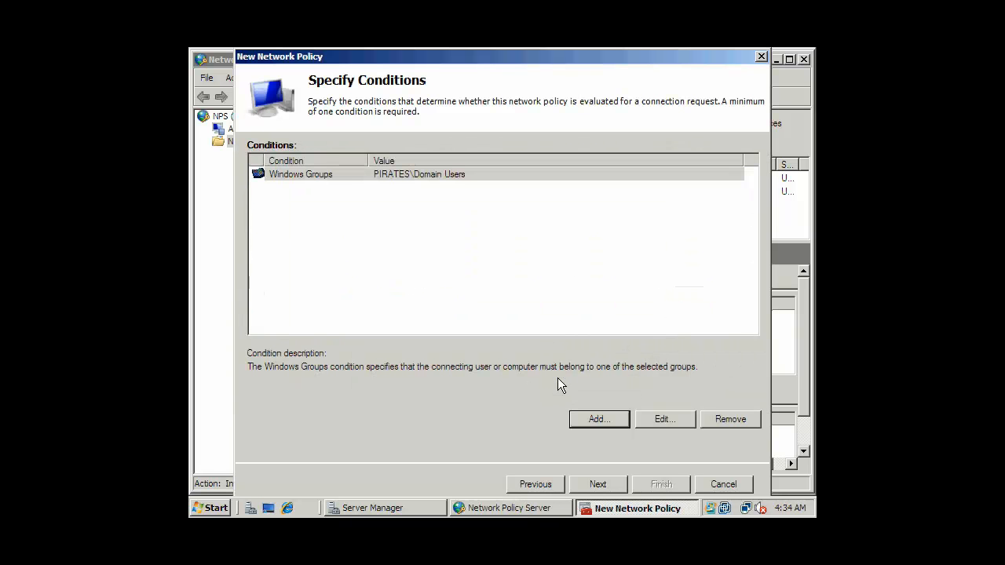
{"action": "left_click", "coordinate": [344, 177]}
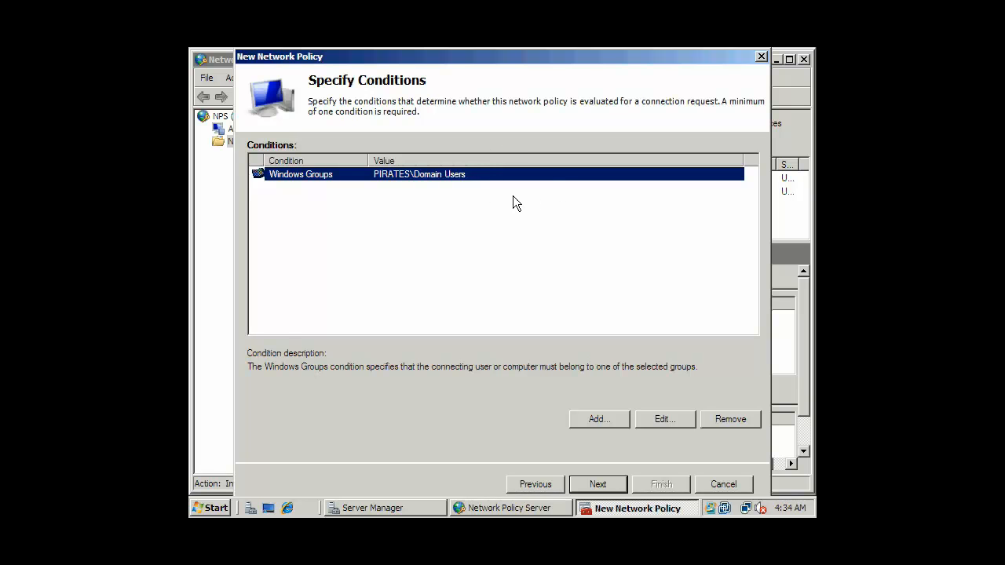
Keep Access granted and default authentication, constraints and settings through to the summary
{"action": "left_click", "coordinate": [599, 486]}
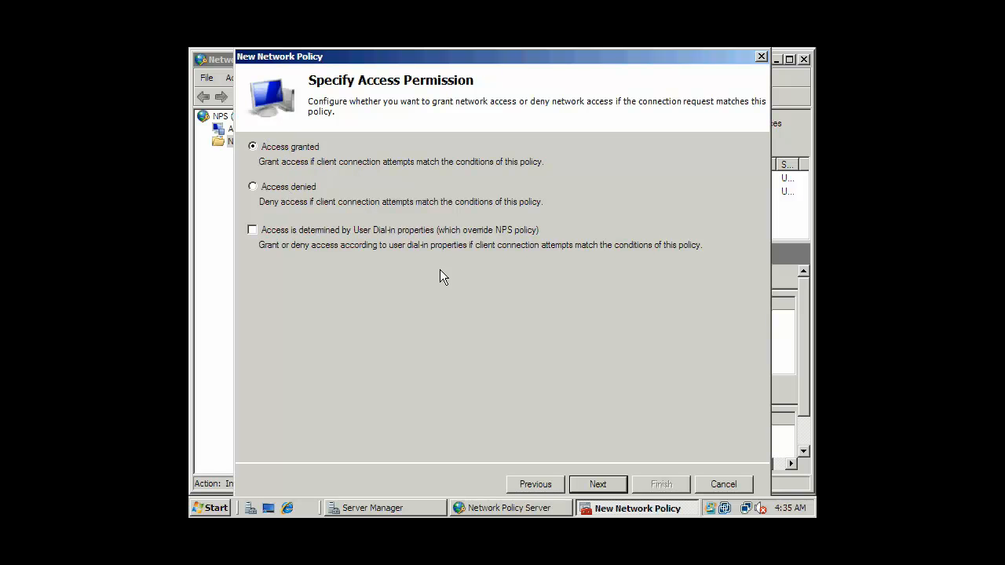
{"action": "left_click", "coordinate": [602, 485]}
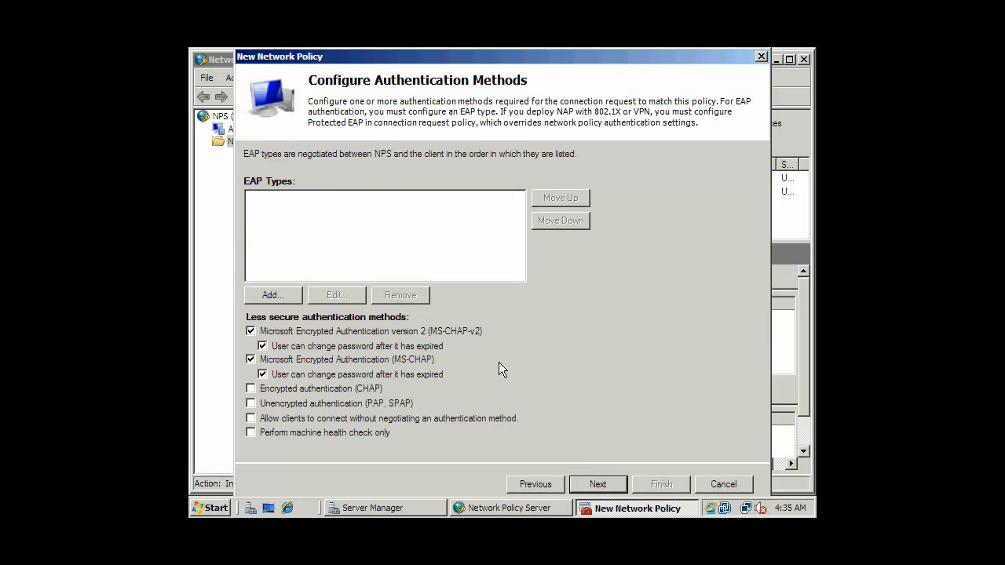
{"action": "left_click", "coordinate": [611, 488]}
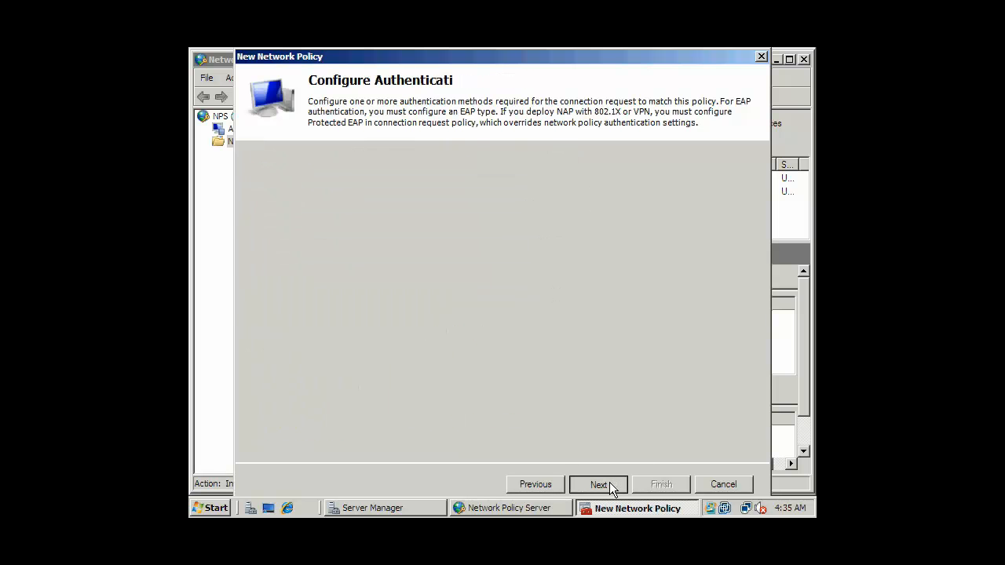
{"action": "left_click", "coordinate": [611, 488]}
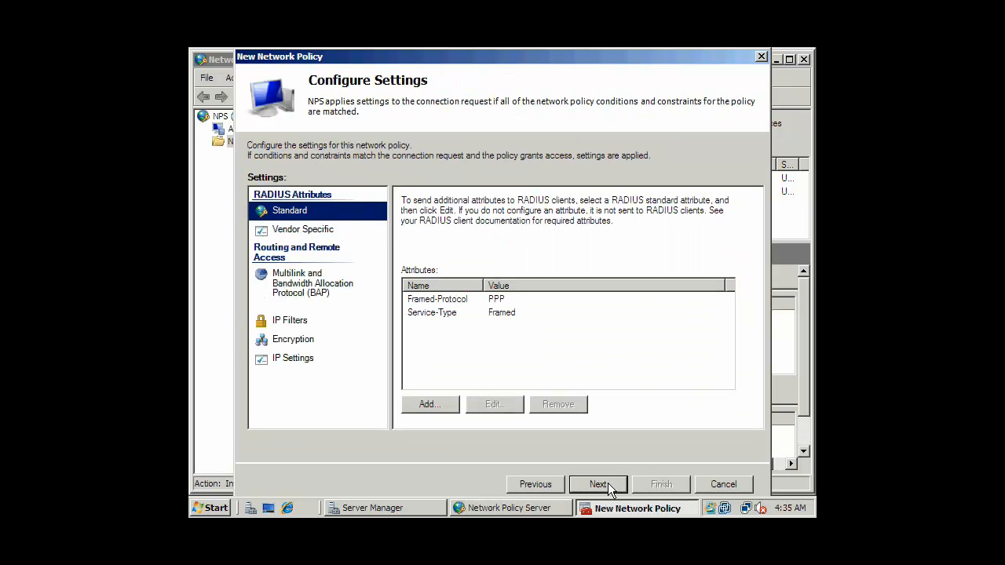
{"action": "left_click", "coordinate": [610, 487]}
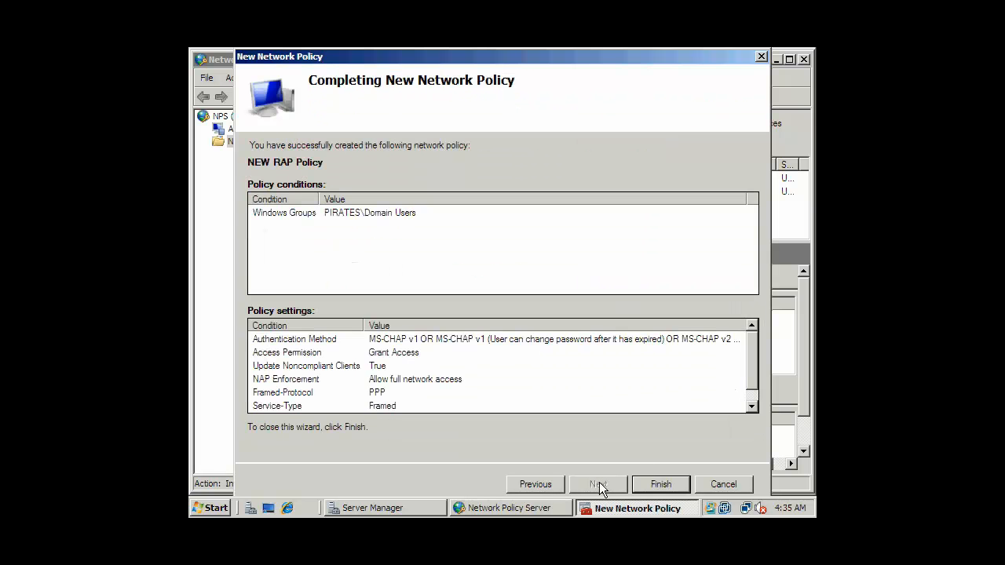
Finish creating NEW RAP Policy, then delete it
{"action": "left_click", "coordinate": [664, 487]}
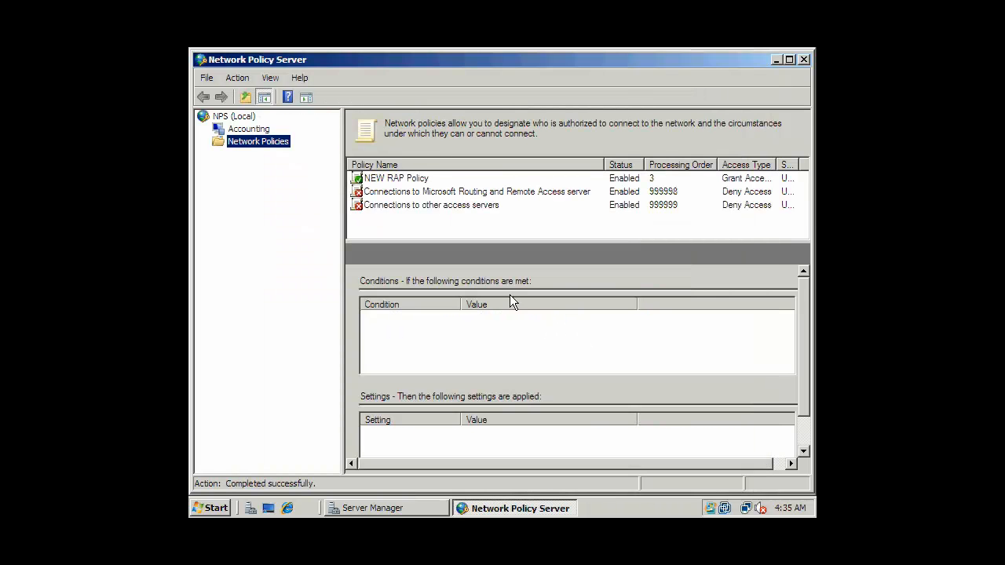
{"action": "left_click", "coordinate": [416, 179]}
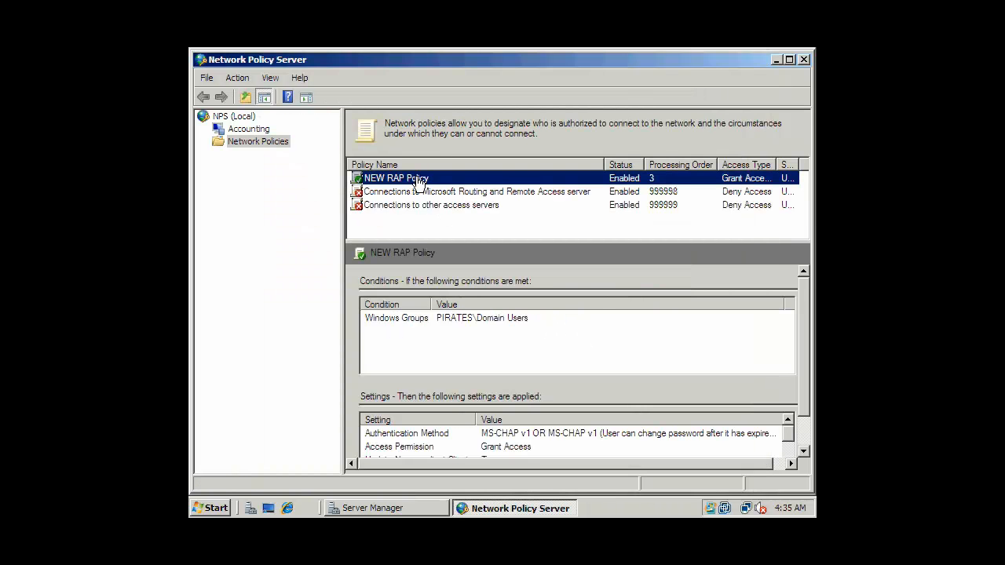
{"action": "right_click", "coordinate": [418, 183]}
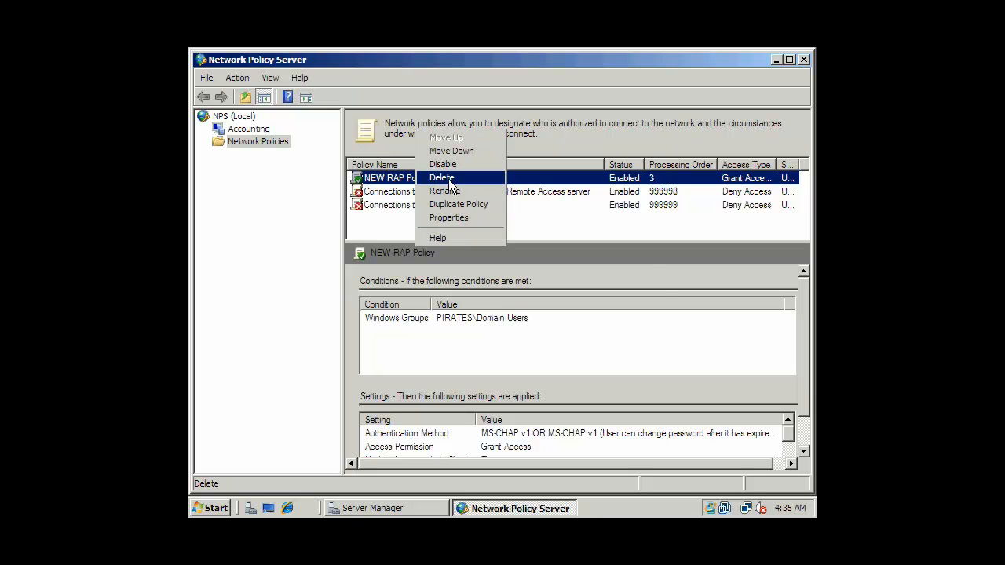
{"action": "left_click", "coordinate": [442, 178]}
{"action": "left_click", "coordinate": [565, 329]}
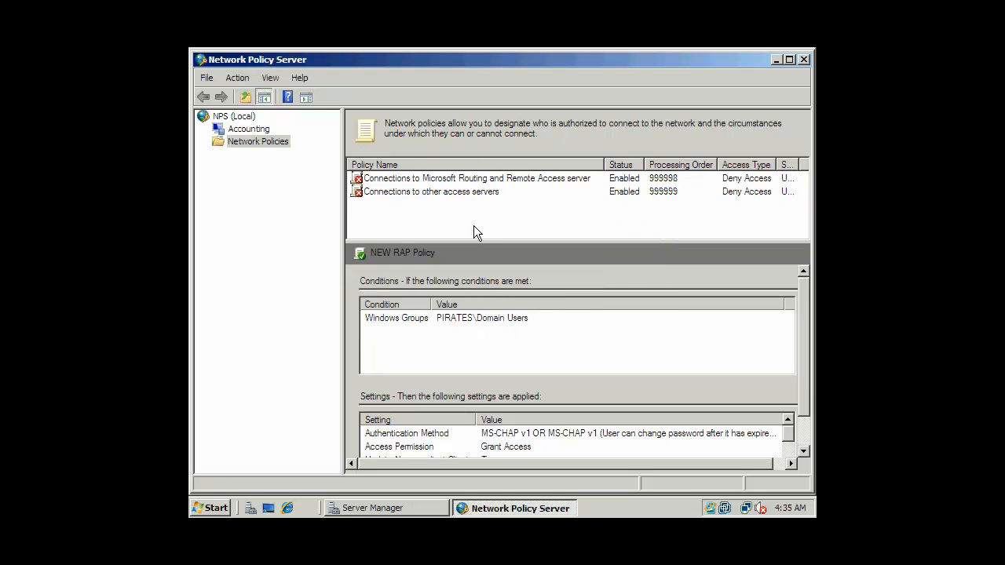
Set the Routing and Remote Access connections policy to Grant access
{"action": "double_click", "coordinate": [471, 179]}
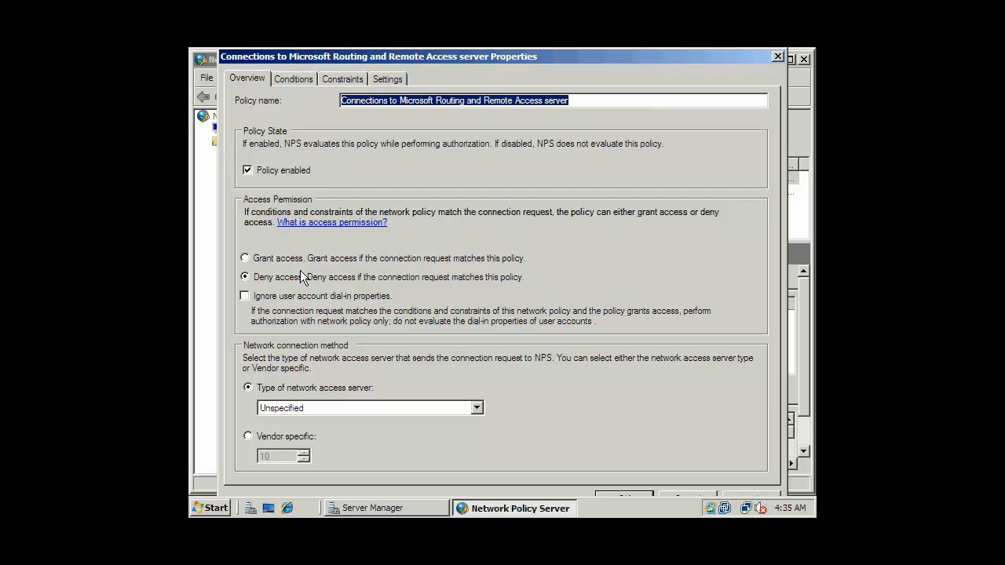
{"action": "left_click", "coordinate": [255, 262]}
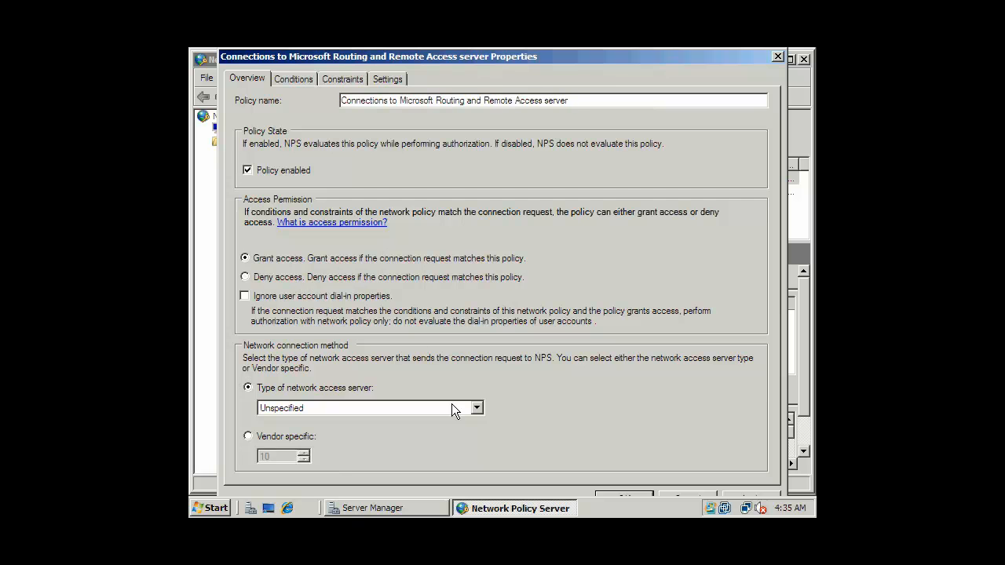
{"action": "left_click_drag", "start_coordinate": [573, 49], "coordinate": [572, 47]}
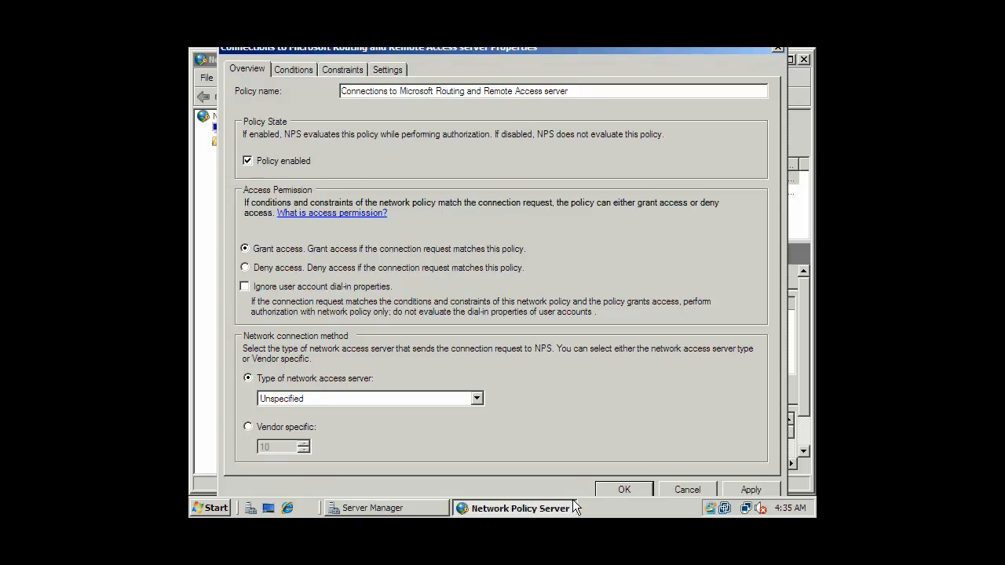
{"action": "left_click", "coordinate": [611, 490]}
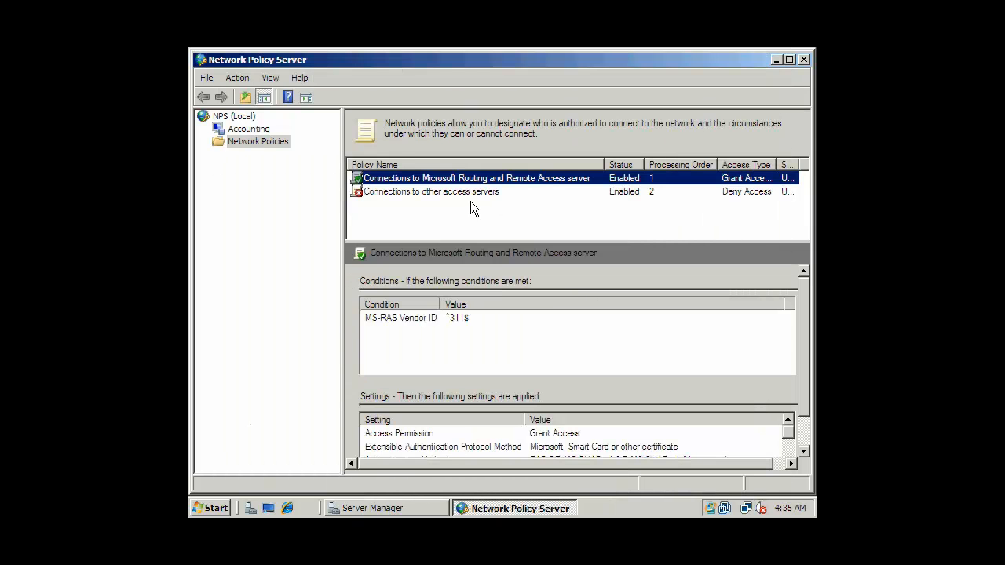
Set the Connections to other access servers policy to Grant access
{"action": "left_click", "coordinate": [471, 193]}
{"action": "right_click", "coordinate": [471, 193]}
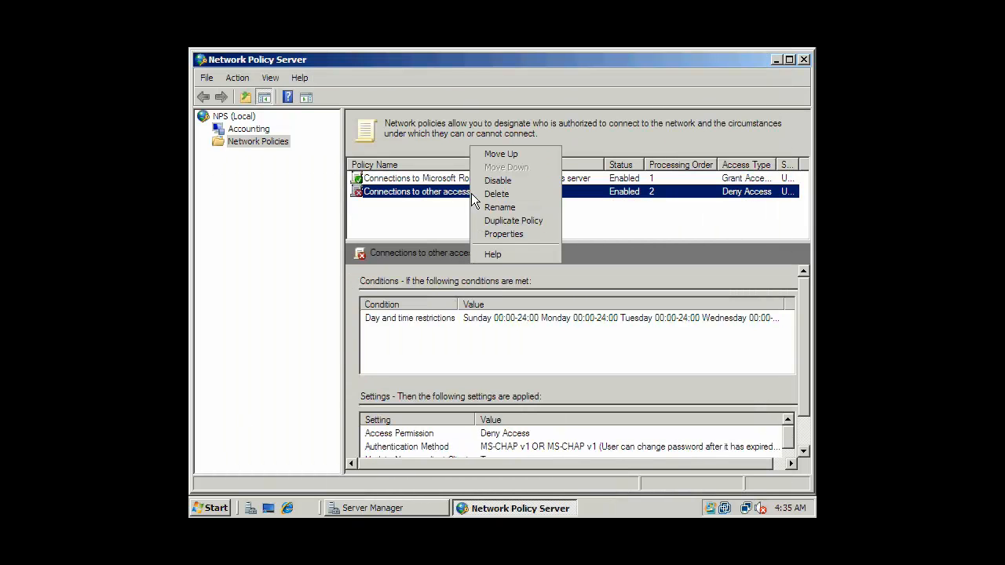
{"action": "left_click", "coordinate": [508, 235]}
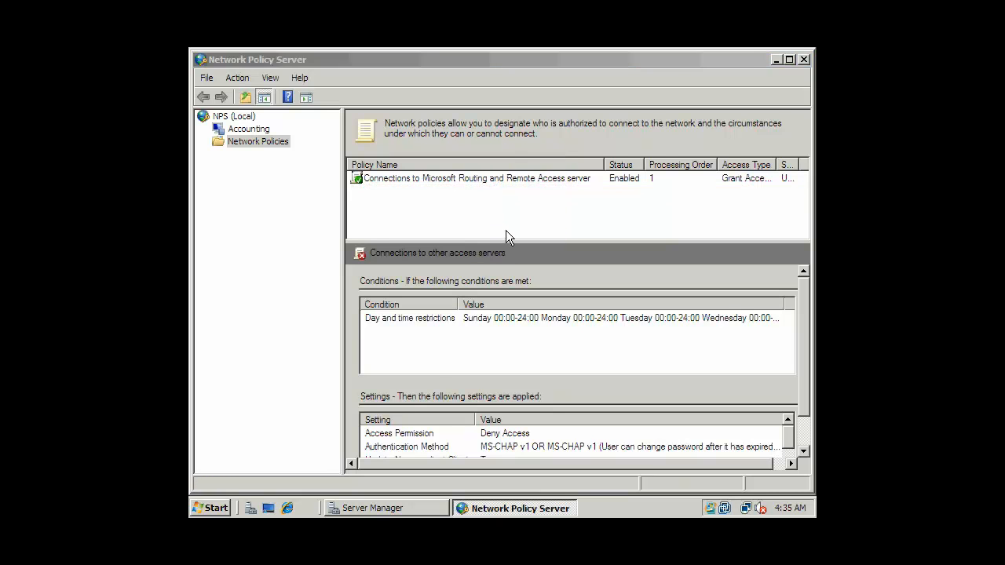
{"action": "left_click", "coordinate": [263, 258]}
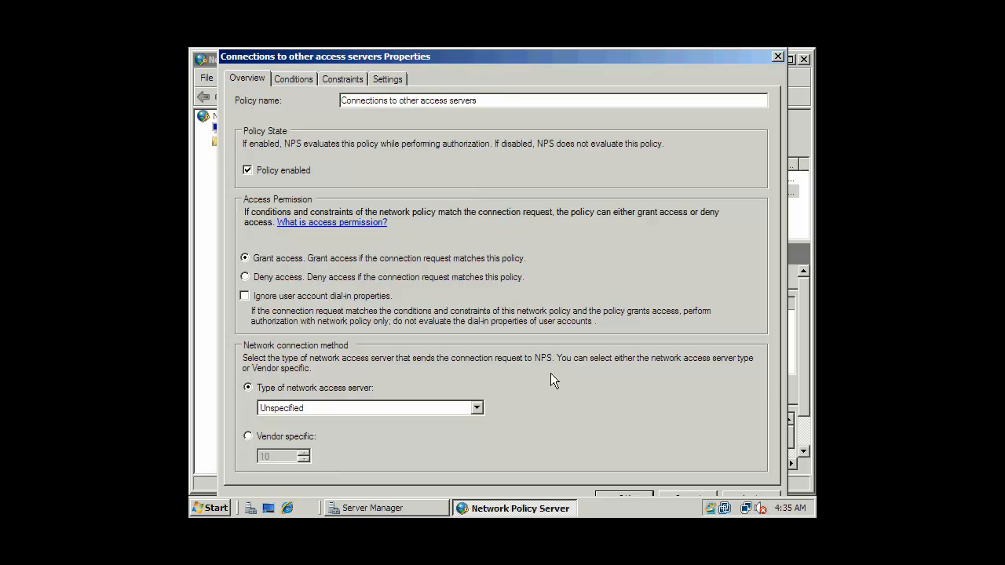
{"action": "left_click", "coordinate": [626, 495]}
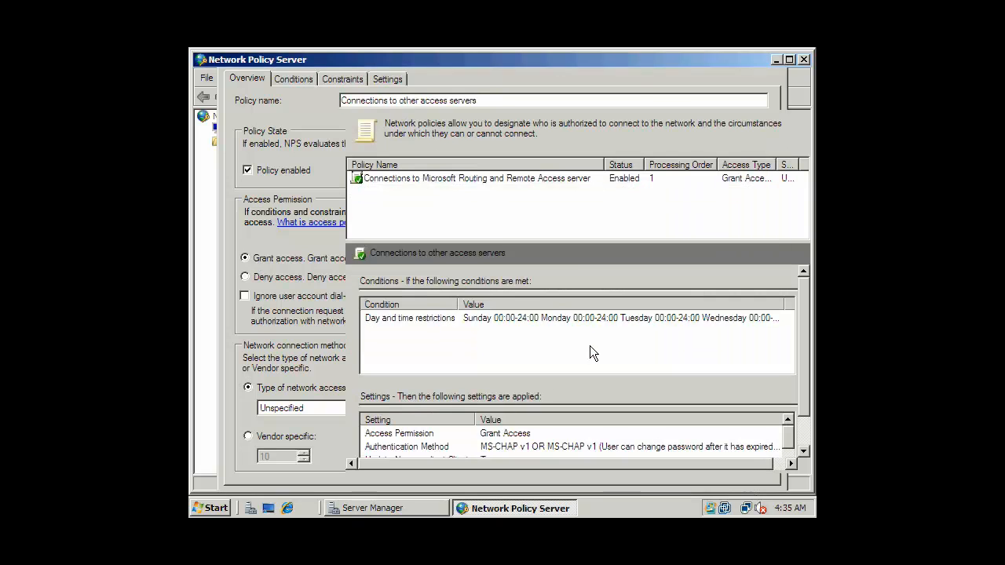
{"action": "left_click", "coordinate": [497, 226]}
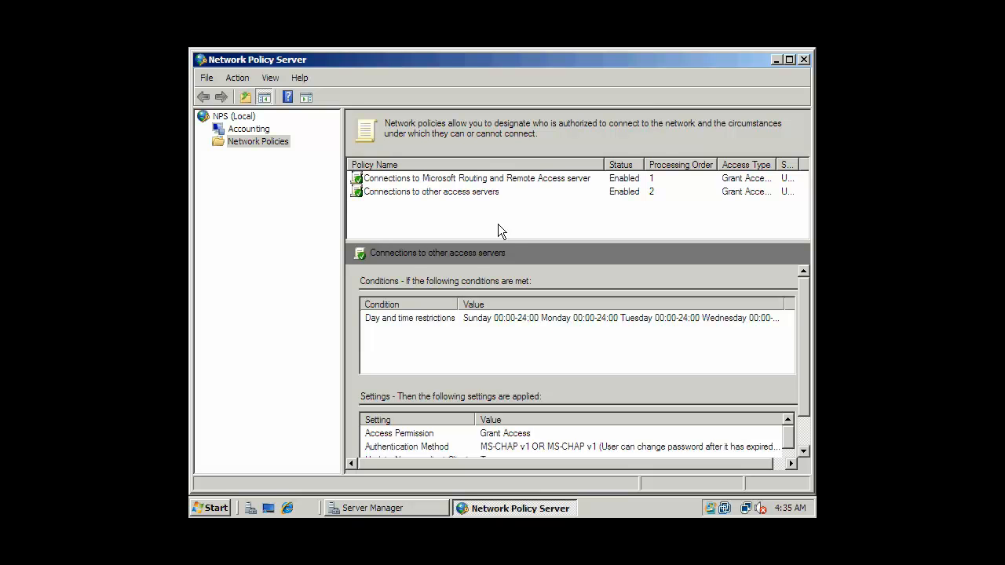
Close Network Policy Server, minimize Server Manager, and launch Active Directory Users and Computers
{"action": "left_click", "coordinate": [802, 61]}
{"action": "left_click", "coordinate": [802, 61]}
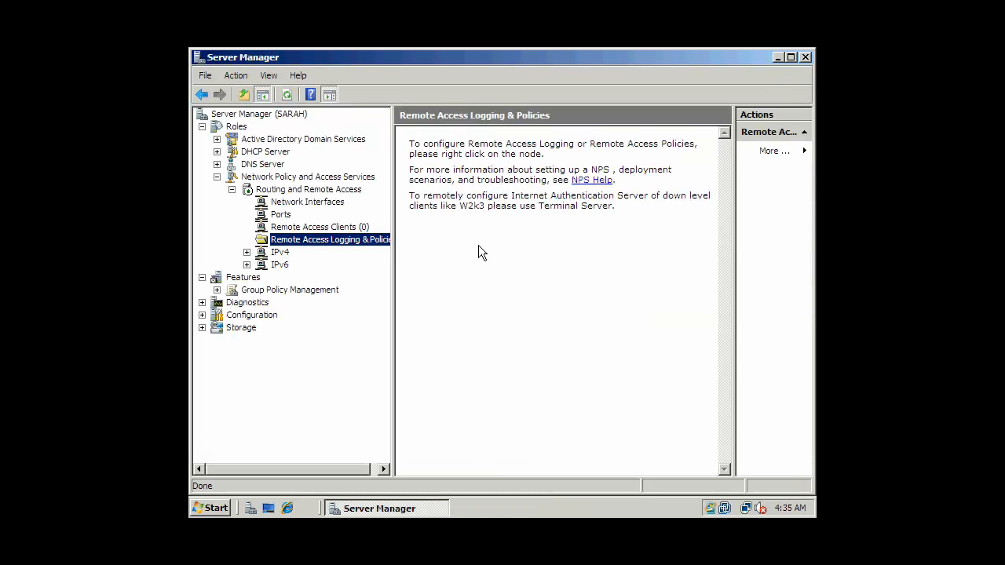
{"action": "left_click", "coordinate": [777, 57]}
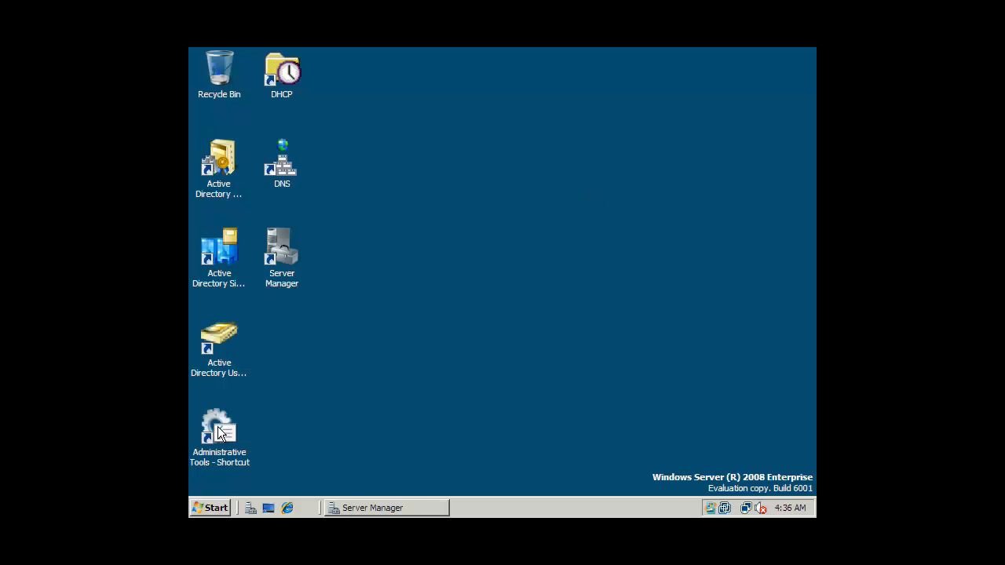
{"action": "left_click", "coordinate": [235, 339]}
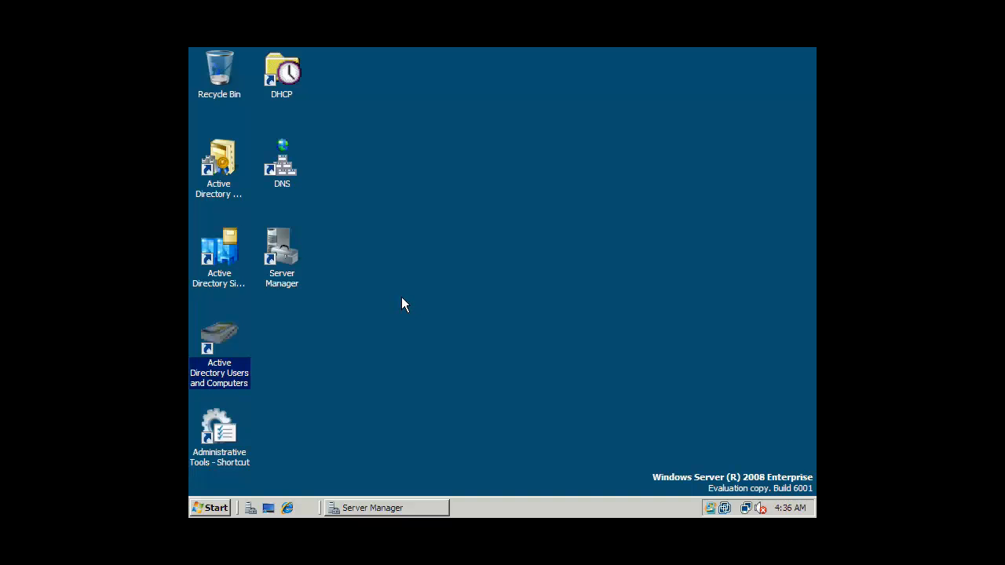
{"action": "key", "text": "Return"}
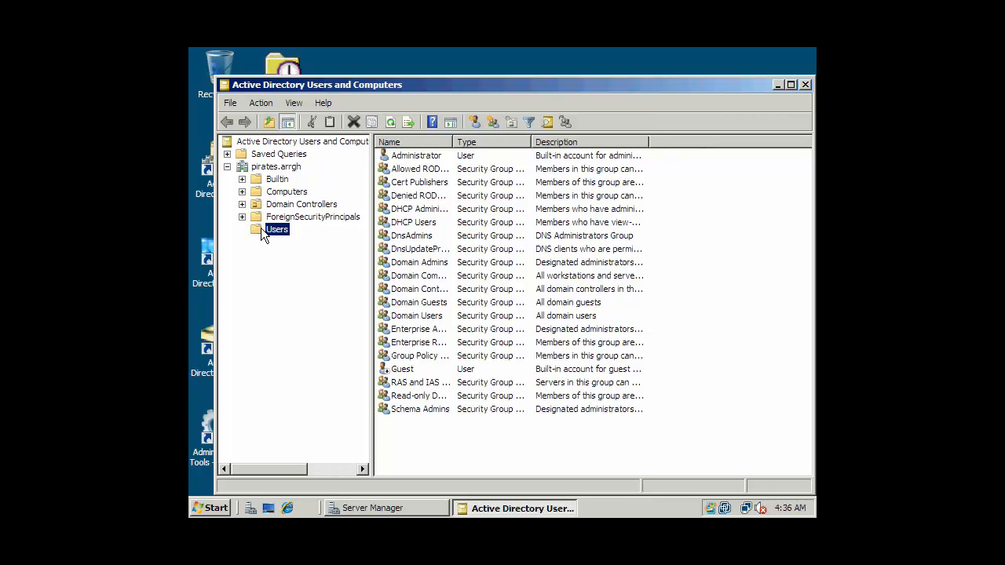
Set the Administrator account's dial-in network access permission to Allow access and save it
{"action": "left_click", "coordinate": [414, 395]}
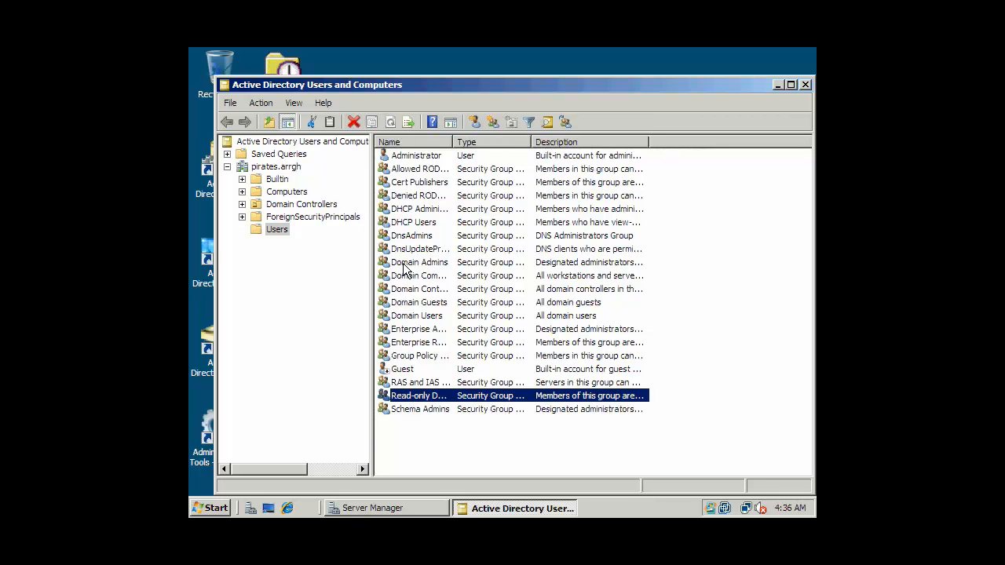
{"action": "left_click", "coordinate": [437, 157]}
{"action": "key", "text": "Return"}
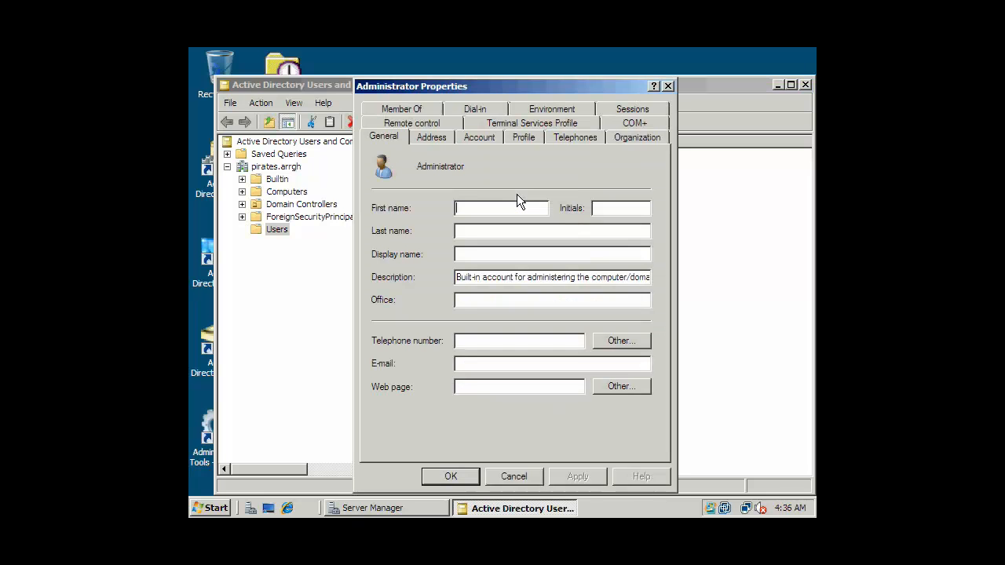
{"action": "left_click", "coordinate": [475, 109]}
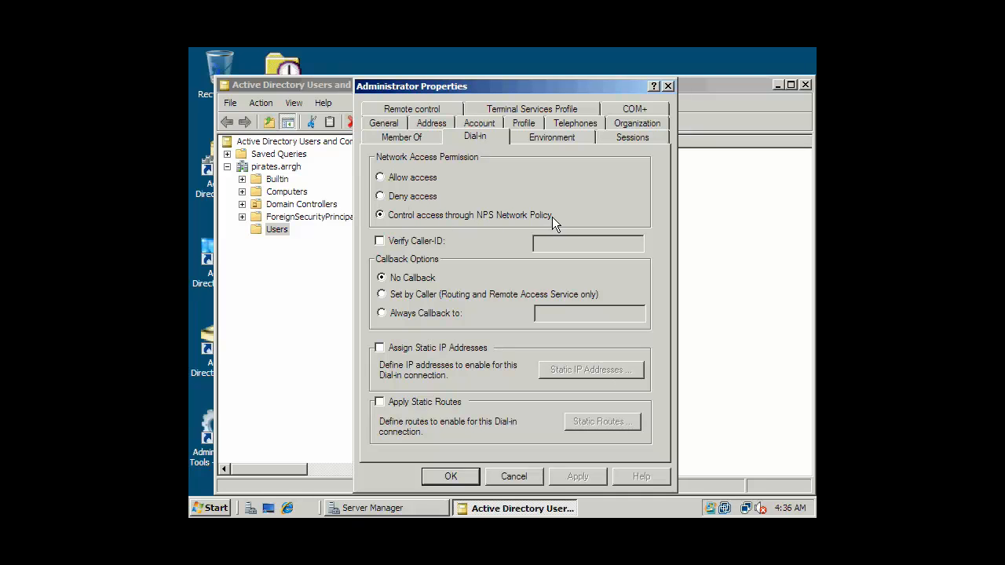
{"action": "left_click", "coordinate": [387, 196]}
{"action": "left_click", "coordinate": [383, 178]}
{"action": "left_click", "coordinate": [445, 473]}
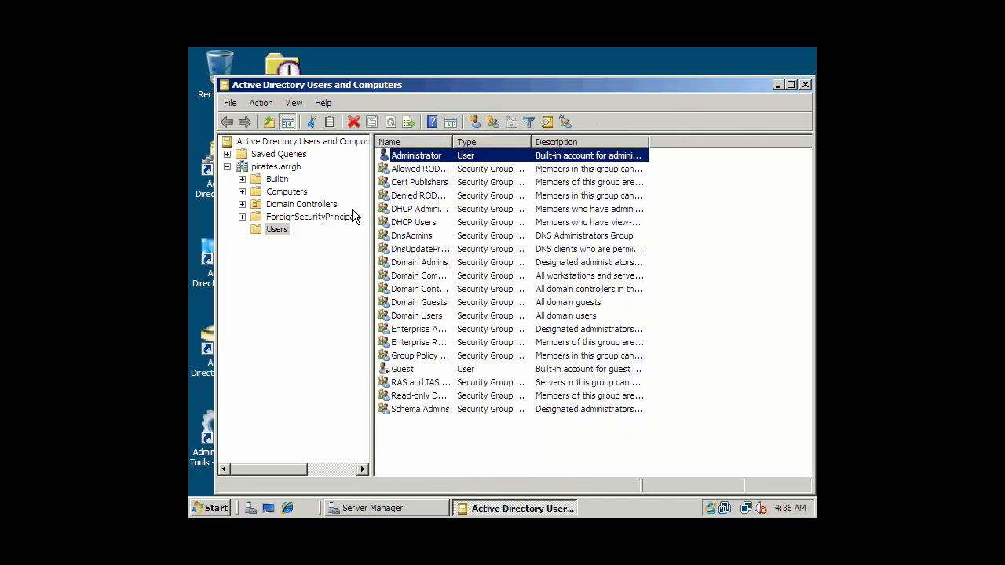
Close Active Directory Users and Computers, restore Server Manager, expand IPv4 and select General
{"action": "left_click", "coordinate": [805, 84]}
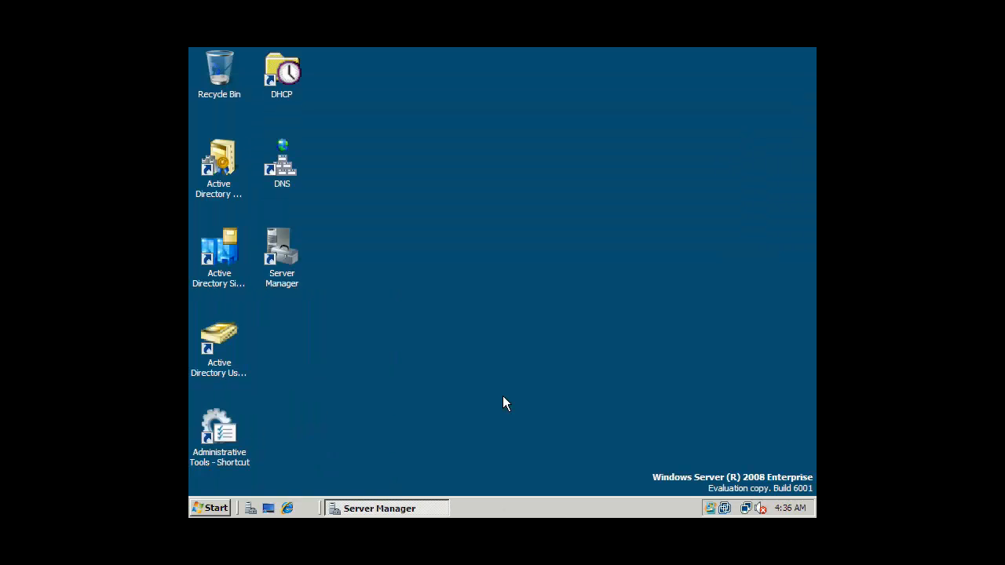
{"action": "left_click", "coordinate": [372, 508]}
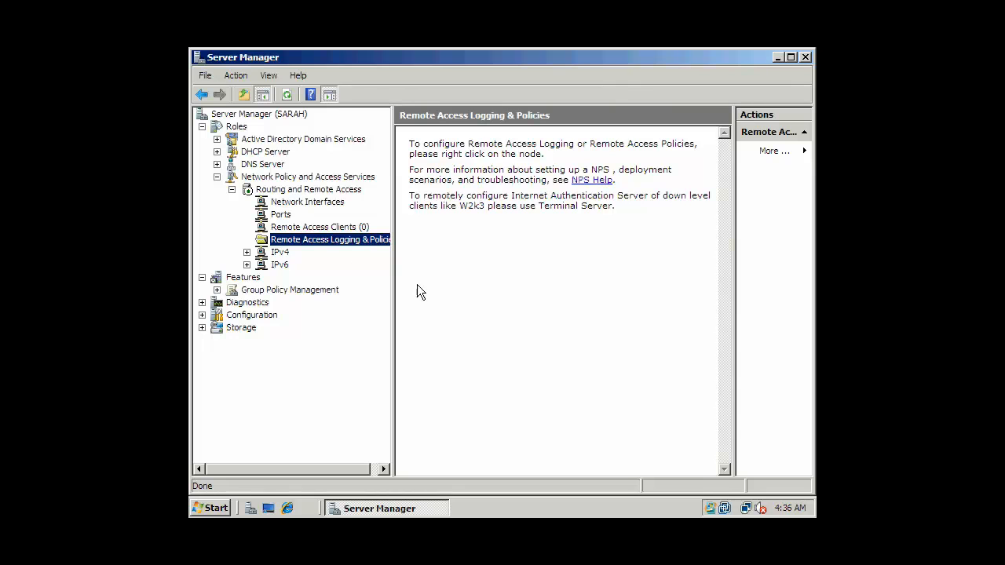
{"action": "left_click", "coordinate": [279, 253]}
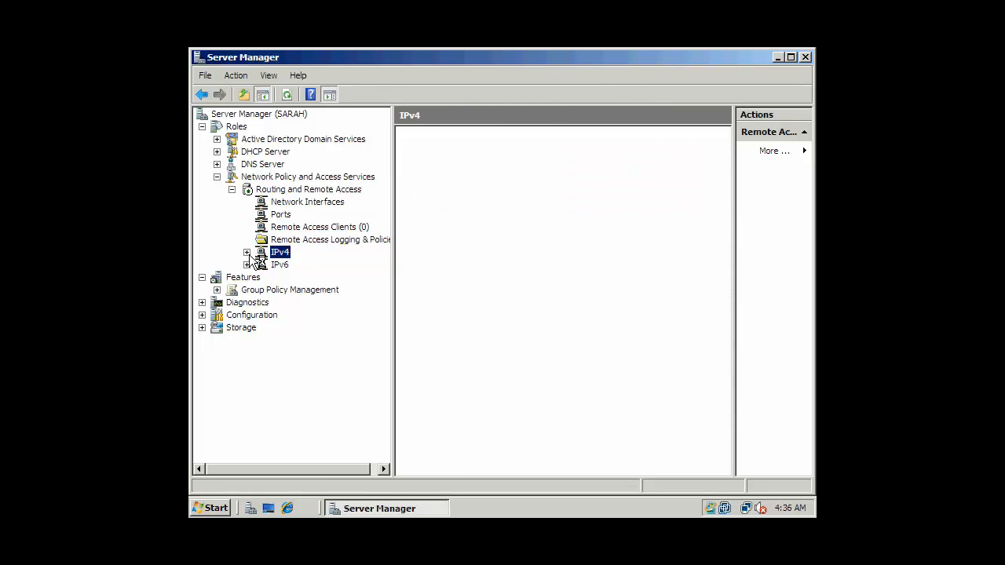
{"action": "double_click", "coordinate": [256, 259]}
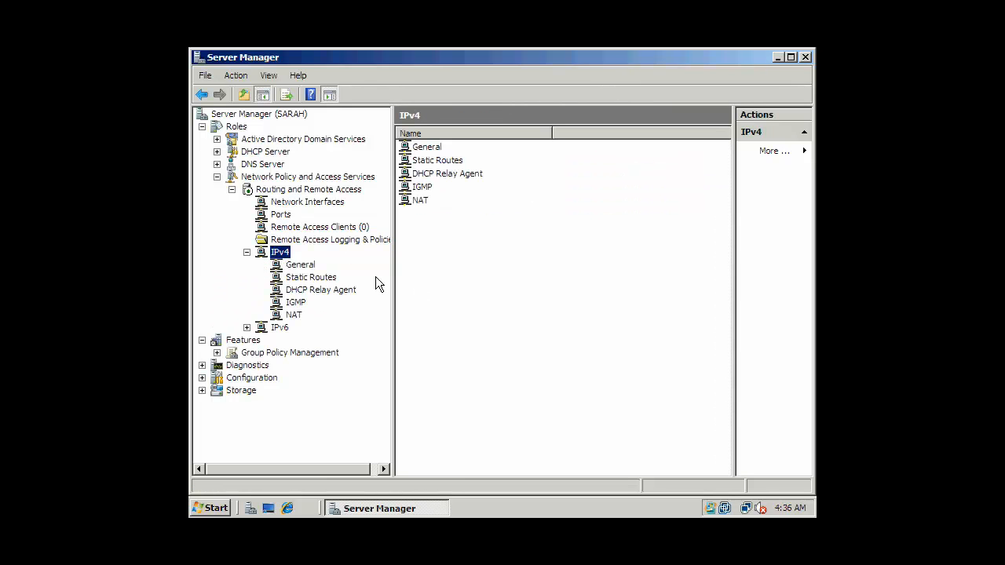
{"action": "left_click_drag", "start_coordinate": [391, 274], "coordinate": [431, 275]}
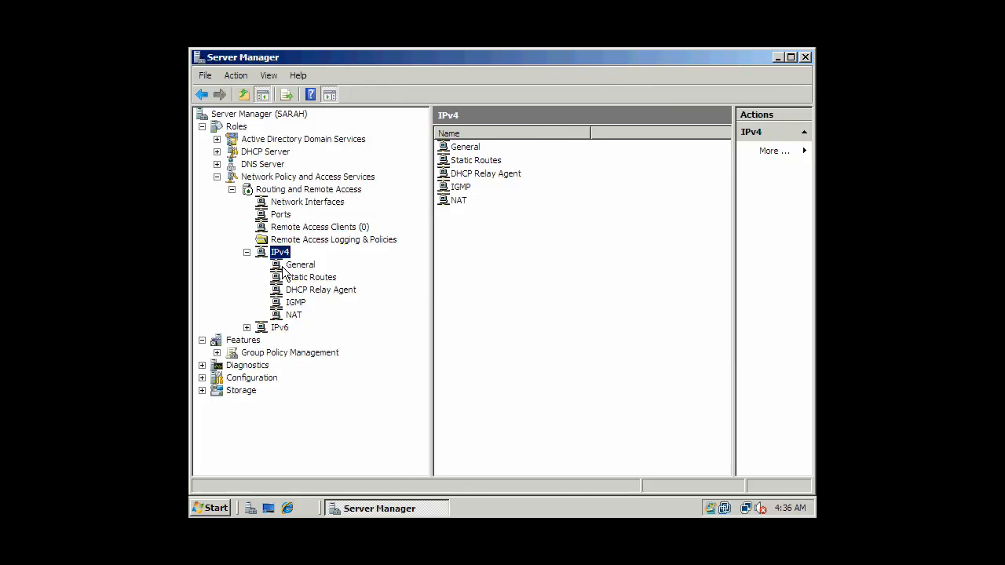
{"action": "right_click", "coordinate": [287, 252]}
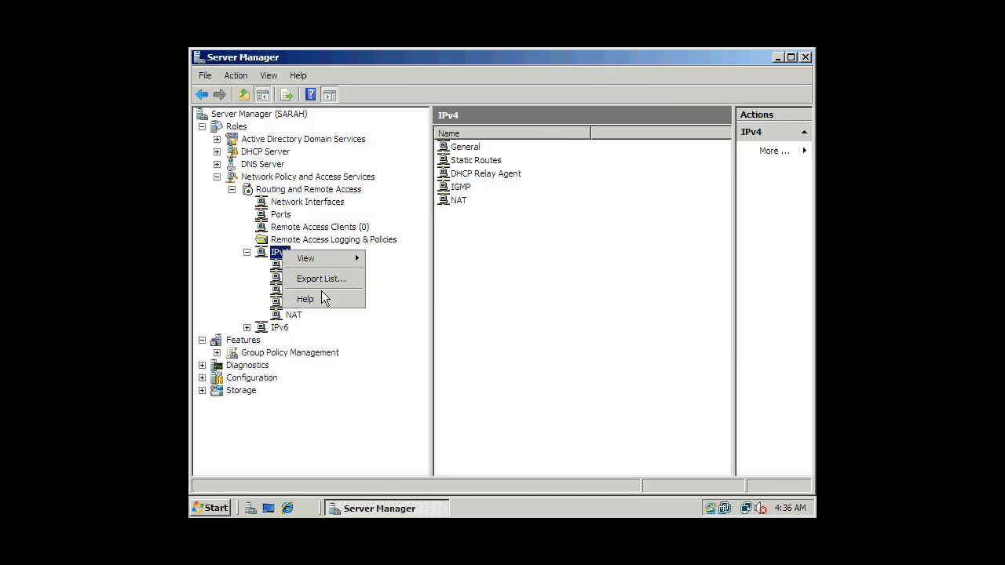
{"action": "left_click", "coordinate": [357, 326]}
{"action": "left_click", "coordinate": [305, 270]}
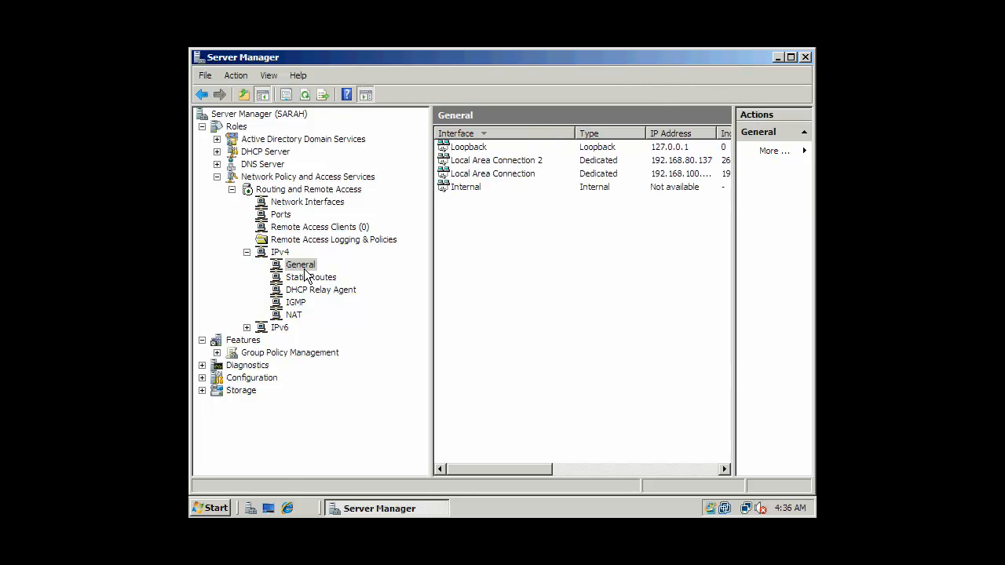
Open the New Routing Protocol dialog from General, then cancel it
{"action": "right_click", "coordinate": [306, 269]}
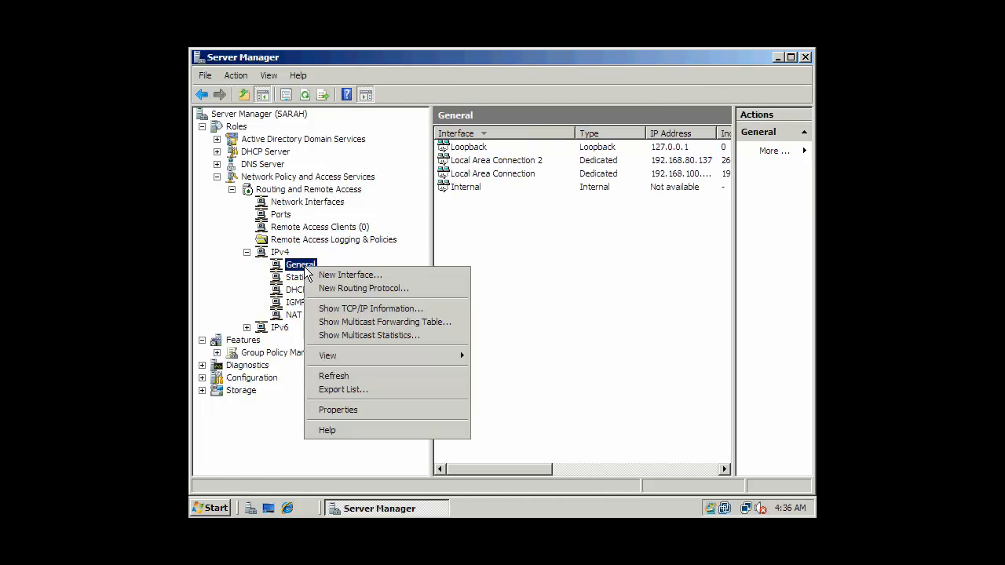
{"action": "left_click", "coordinate": [358, 288]}
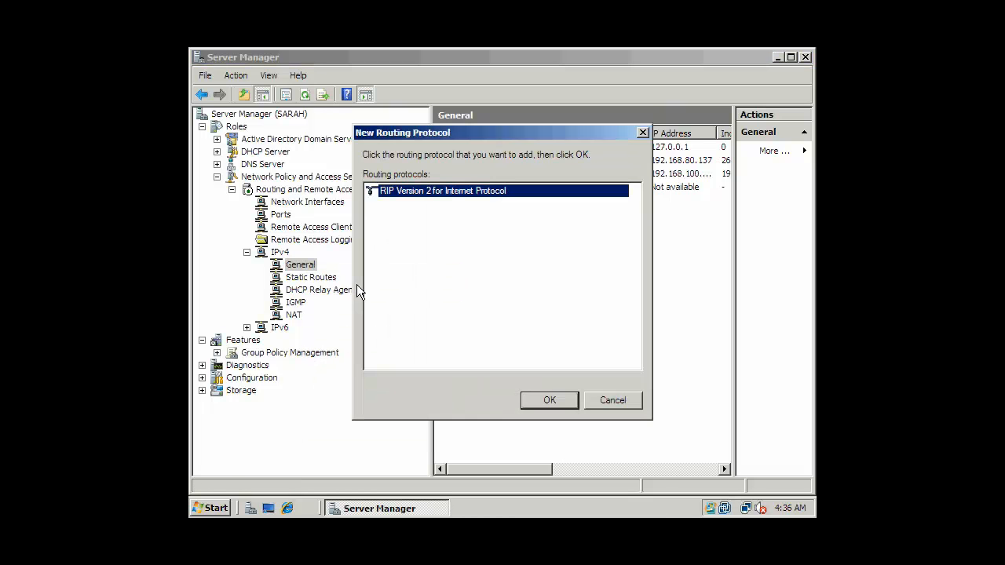
{"action": "left_click", "coordinate": [604, 399]}
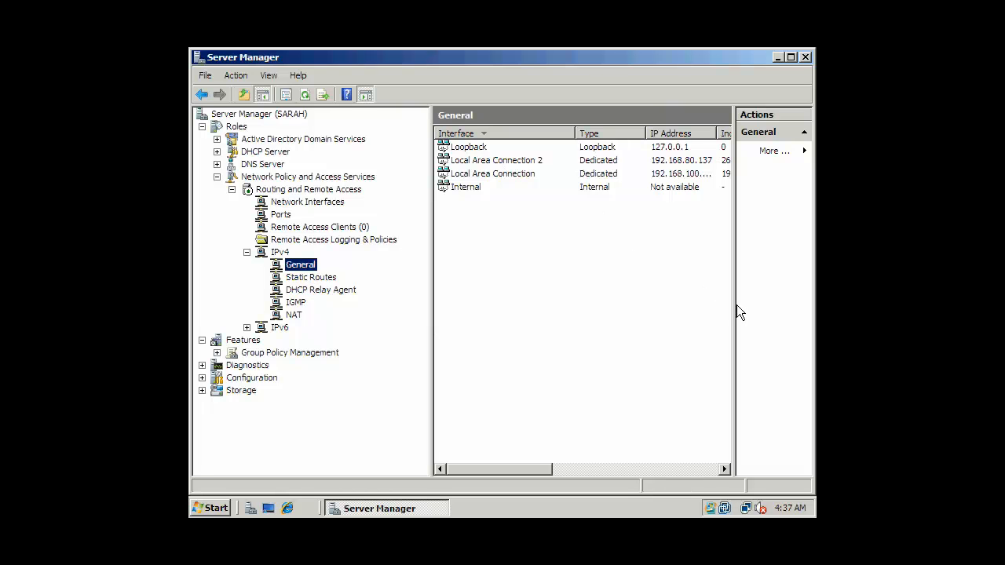
{"action": "mouse_move", "coordinate": [526, 469]}
{"action": "left_mouse_down"}
{"action": "mouse_move", "coordinate": [704, 453]}
{"action": "mouse_move", "coordinate": [522, 454]}
{"action": "left_mouse_up"}
Open the IPv4 Static Routes list and start a new static route, then cancel it
{"action": "left_click", "coordinate": [291, 290]}
{"action": "left_click", "coordinate": [309, 280]}
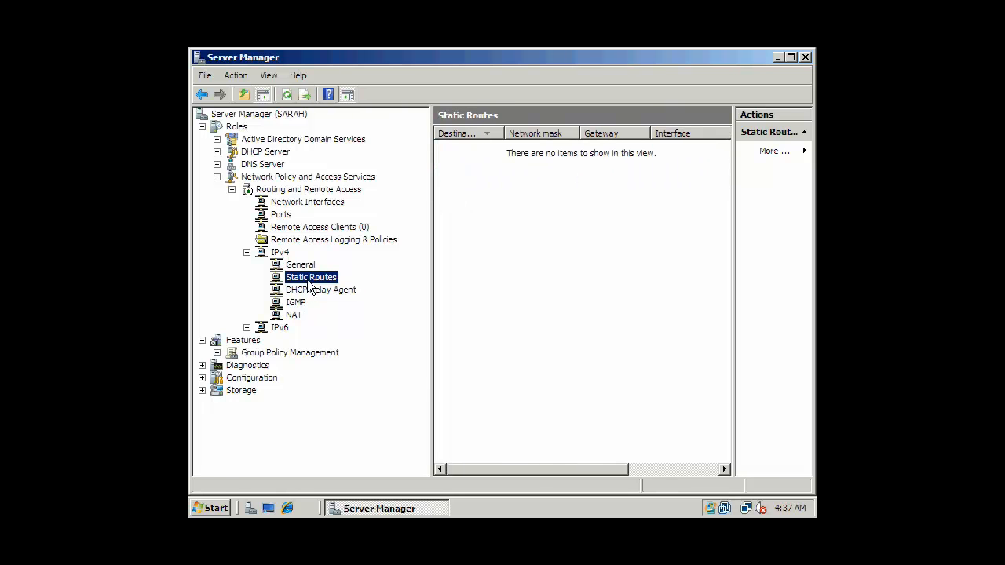
{"action": "right_click", "coordinate": [309, 284]}
{"action": "left_click", "coordinate": [327, 287]}
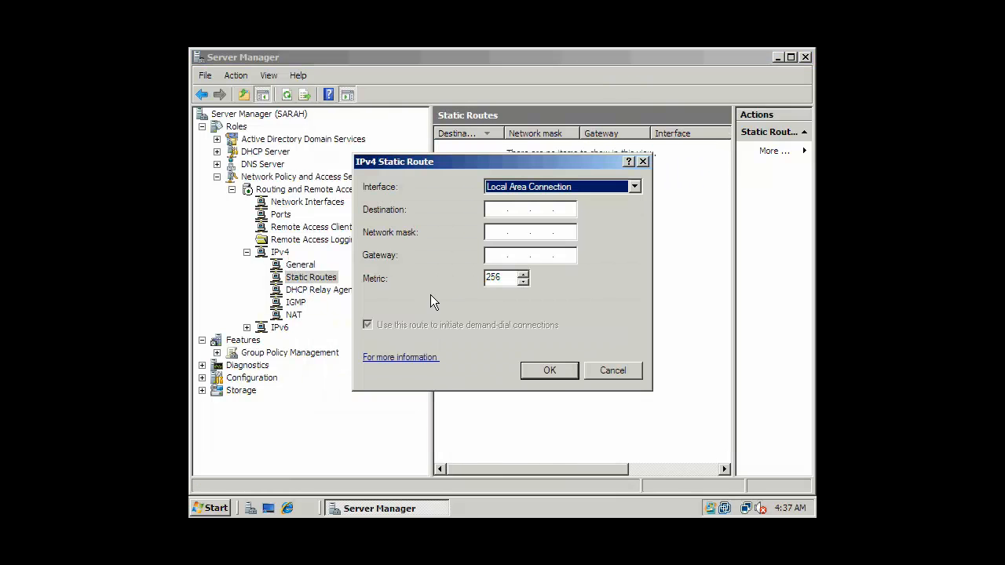
{"action": "left_click", "coordinate": [509, 210]}
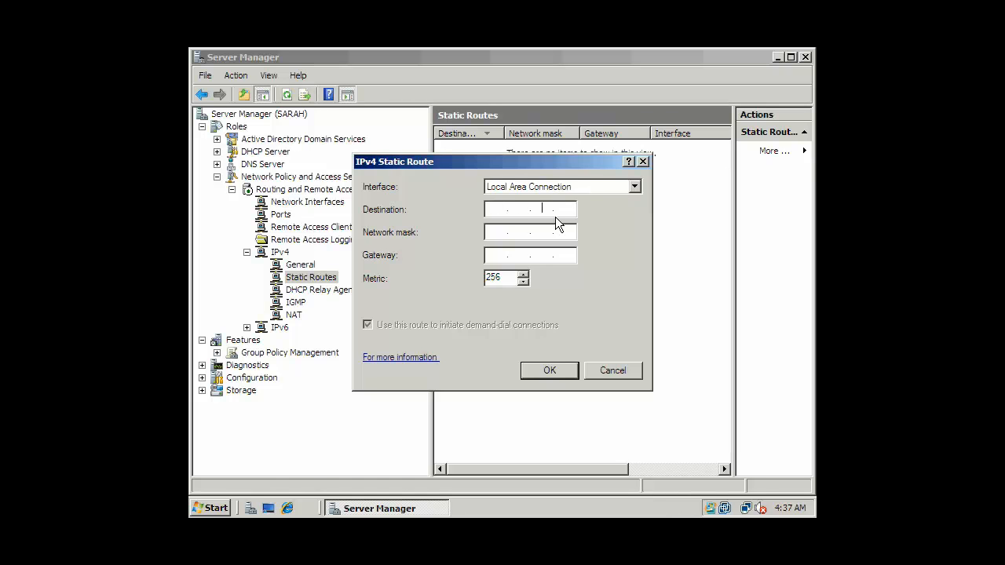
{"action": "left_click", "coordinate": [606, 371]}
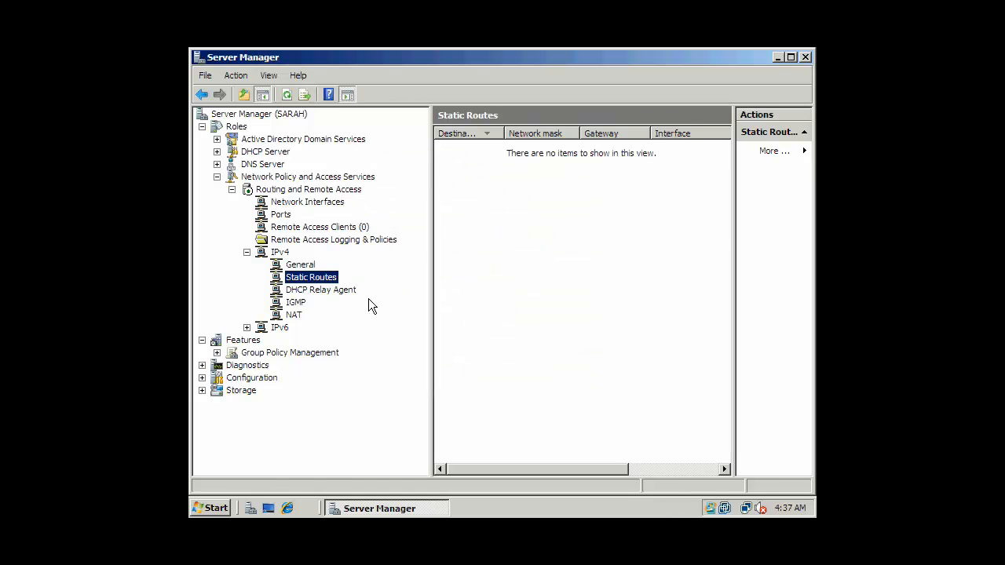
Display the server's IP routing table, enlarge it to show every column, then close it
{"action": "right_click", "coordinate": [327, 280]}
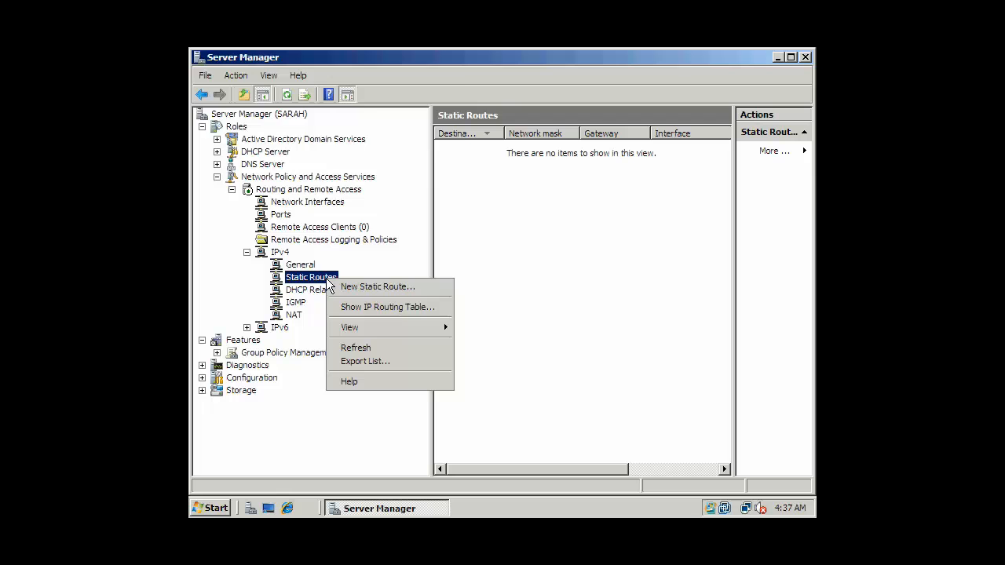
{"action": "left_click", "coordinate": [364, 306]}
{"action": "left_click_drag", "start_coordinate": [455, 226], "coordinate": [631, 343]}
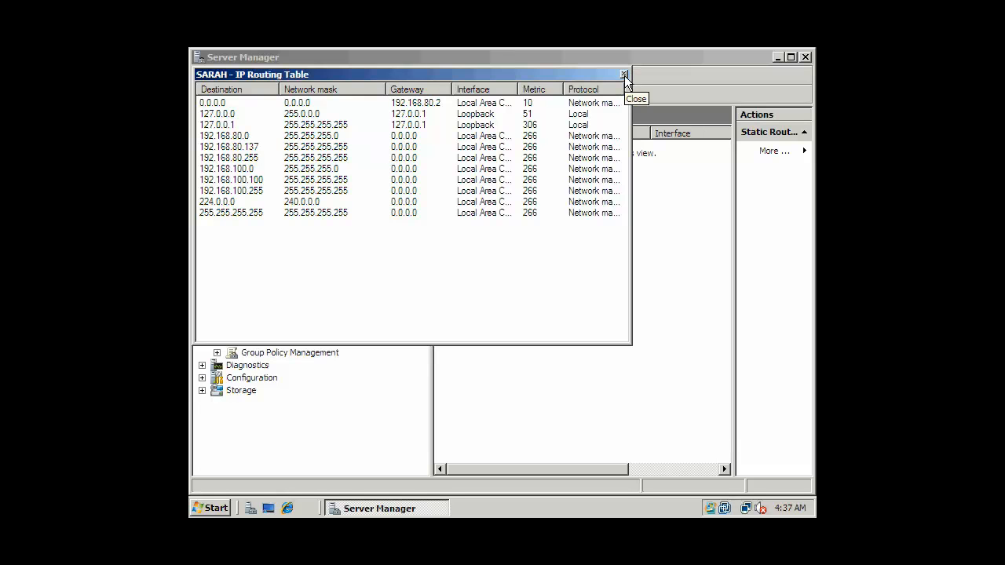
{"action": "left_click", "coordinate": [624, 74]}
Add Local Area Connection as a new DHCP relay interface, keeping the default thresholds
{"action": "left_click", "coordinate": [336, 297]}
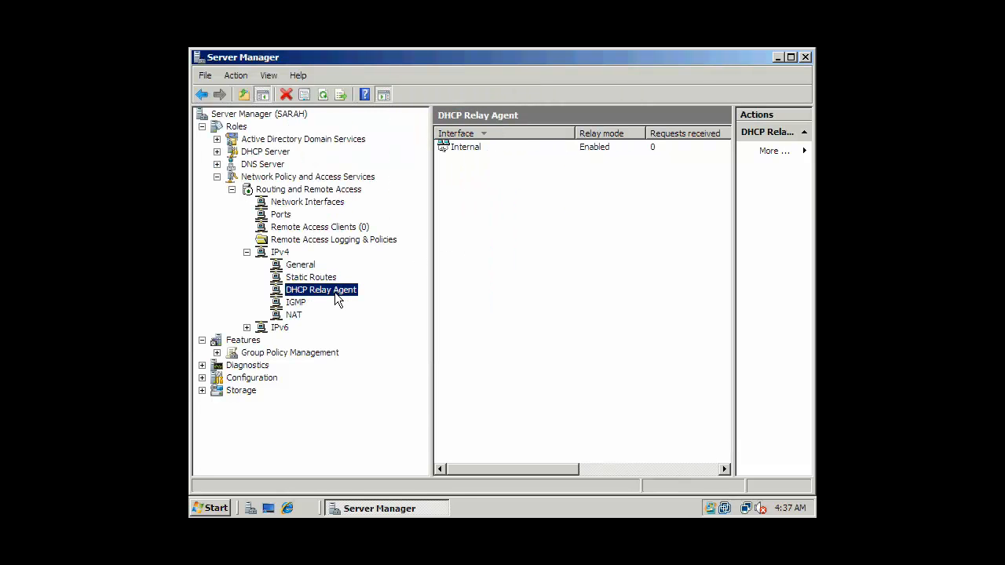
{"action": "right_click", "coordinate": [336, 300]}
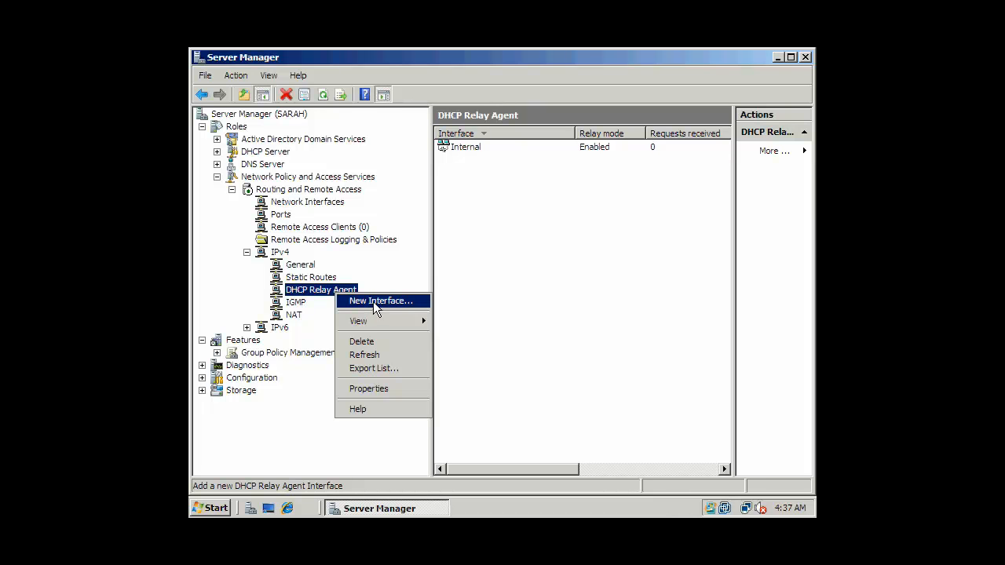
{"action": "left_click", "coordinate": [372, 304]}
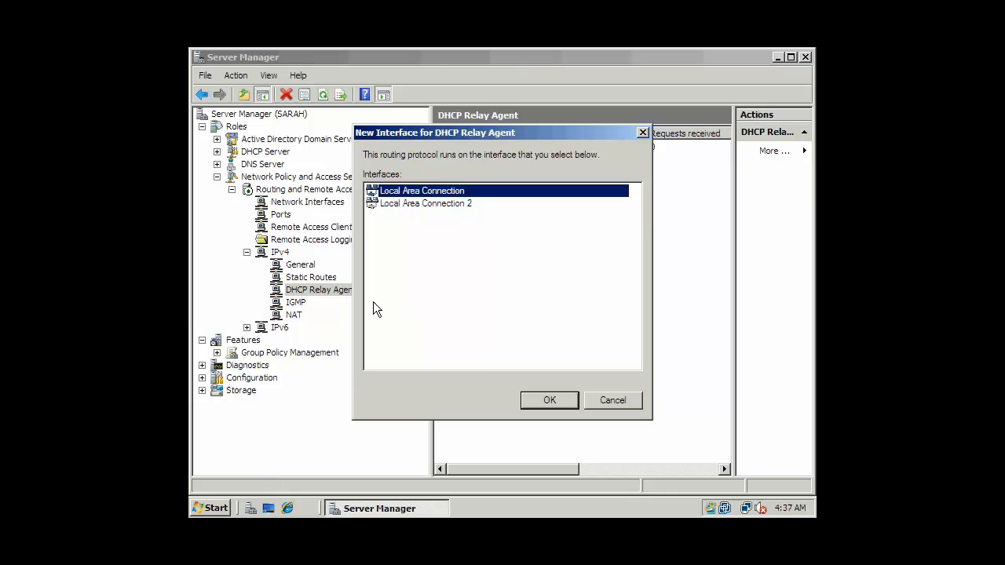
{"action": "left_click", "coordinate": [457, 204]}
{"action": "left_click", "coordinate": [460, 191]}
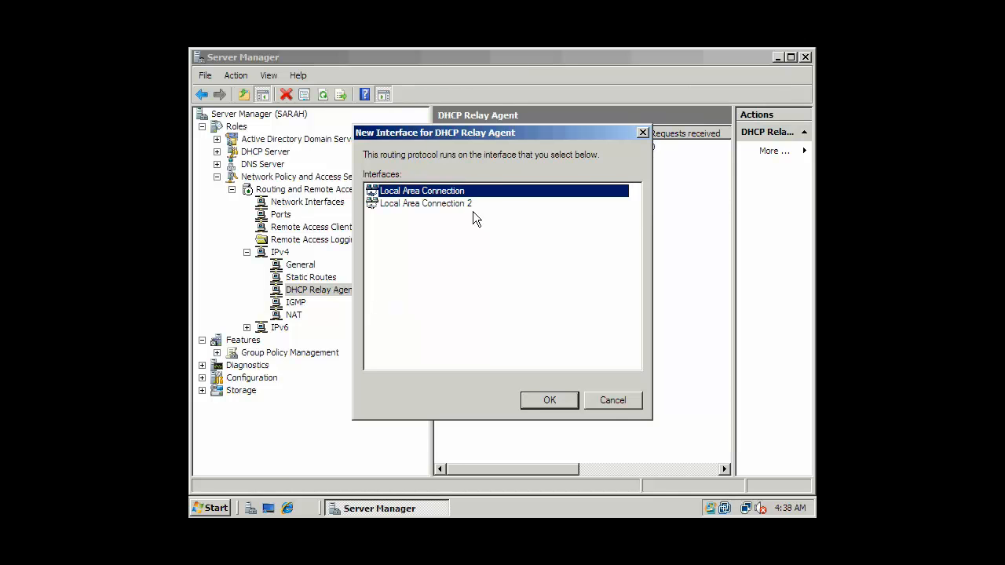
{"action": "left_click", "coordinate": [472, 207]}
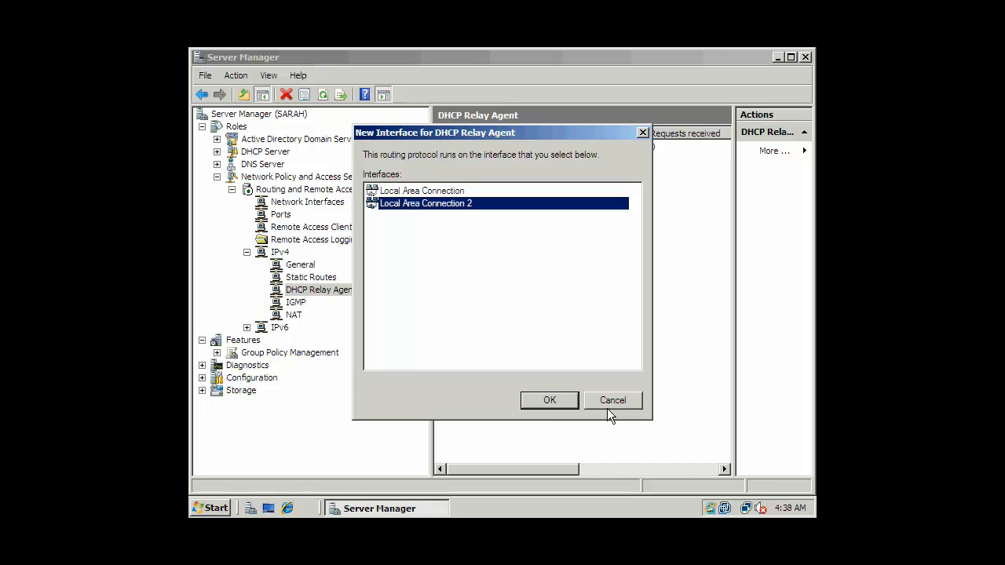
{"action": "left_click", "coordinate": [467, 192]}
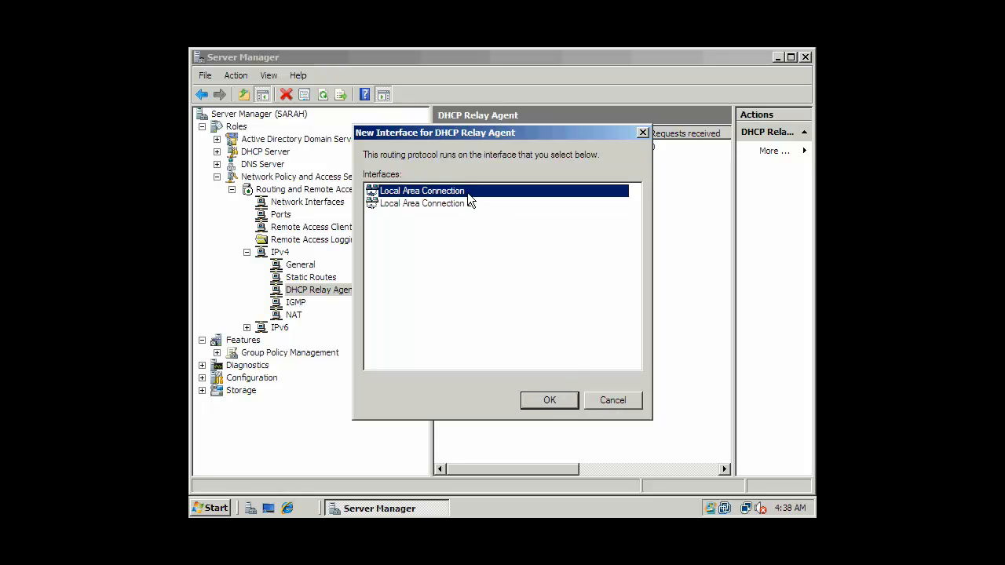
{"action": "left_click", "coordinate": [549, 400]}
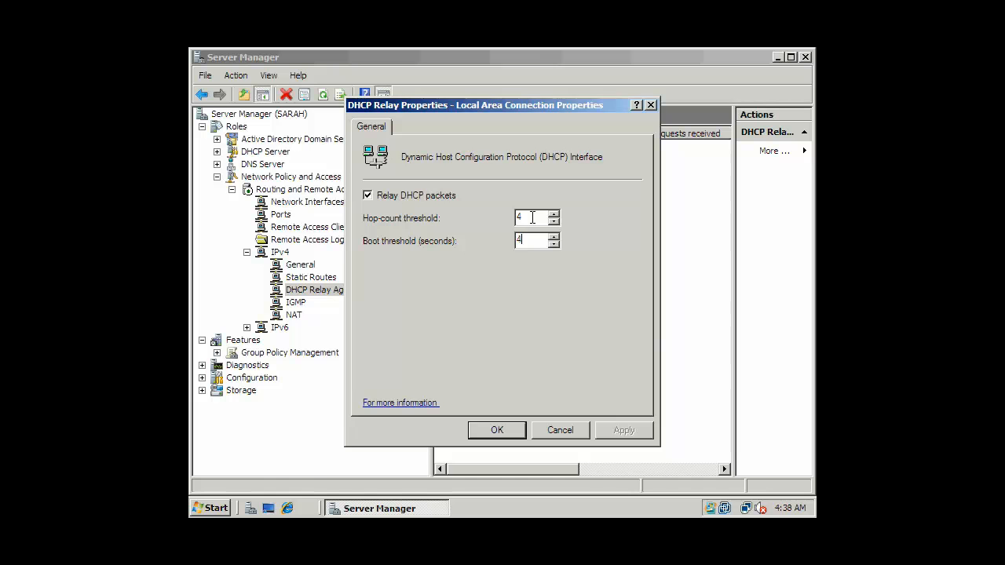
{"action": "left_click", "coordinate": [494, 429]}
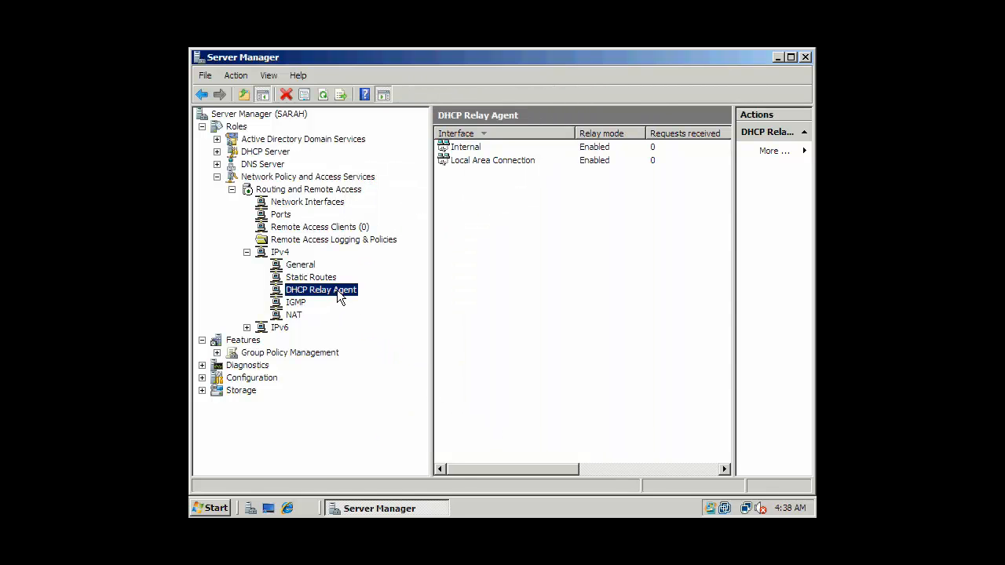
Review the Local Area Connection relay interface properties and close them unchanged
{"action": "left_click", "coordinate": [475, 164]}
{"action": "right_click", "coordinate": [475, 163]}
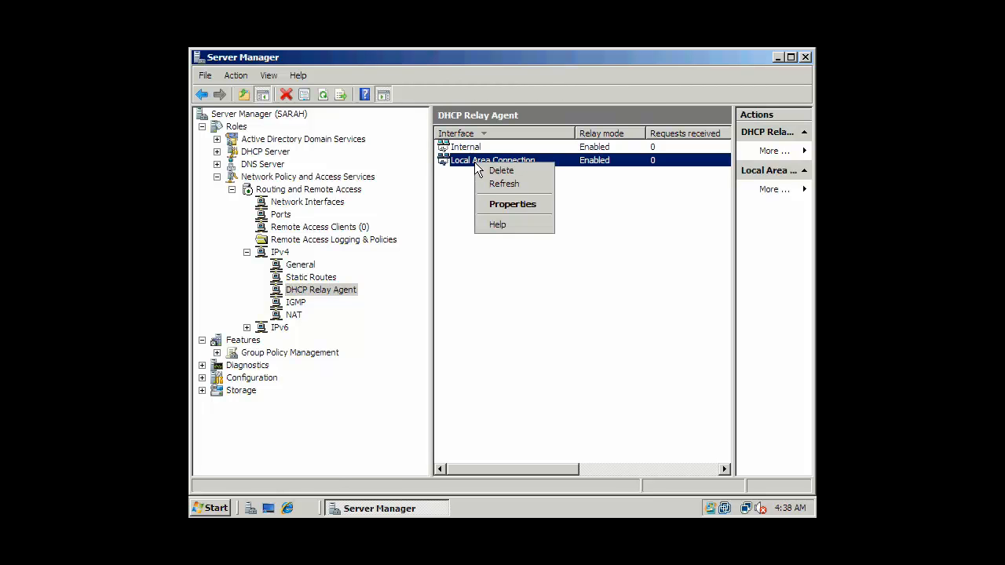
{"action": "left_click", "coordinate": [522, 205]}
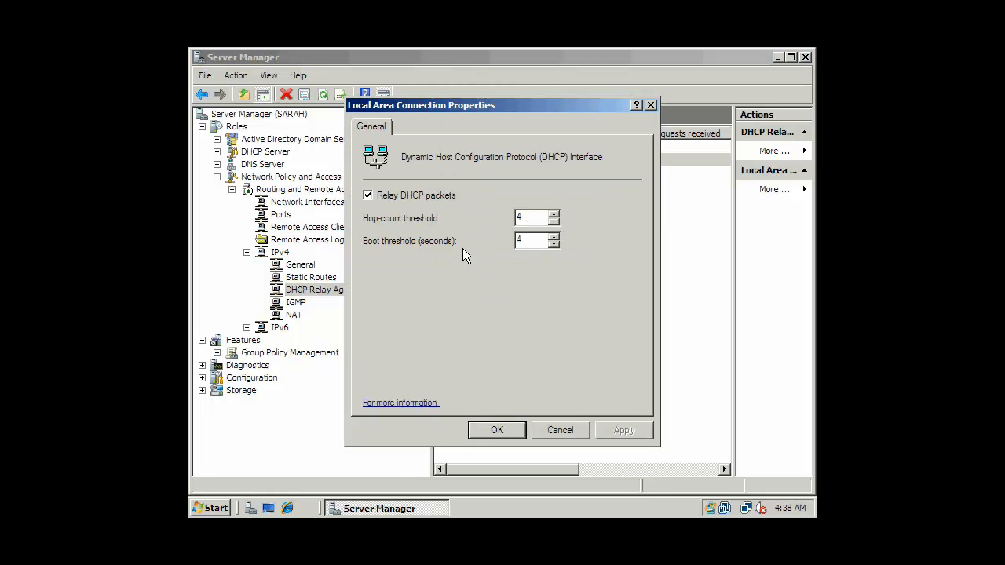
{"action": "left_click", "coordinate": [558, 428]}
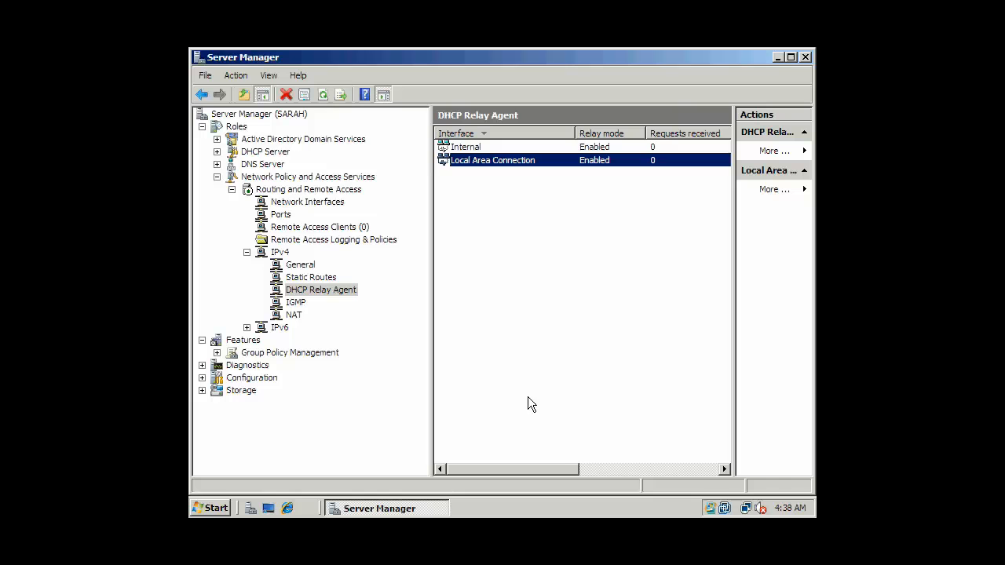
{"action": "right_click", "coordinate": [329, 289]}
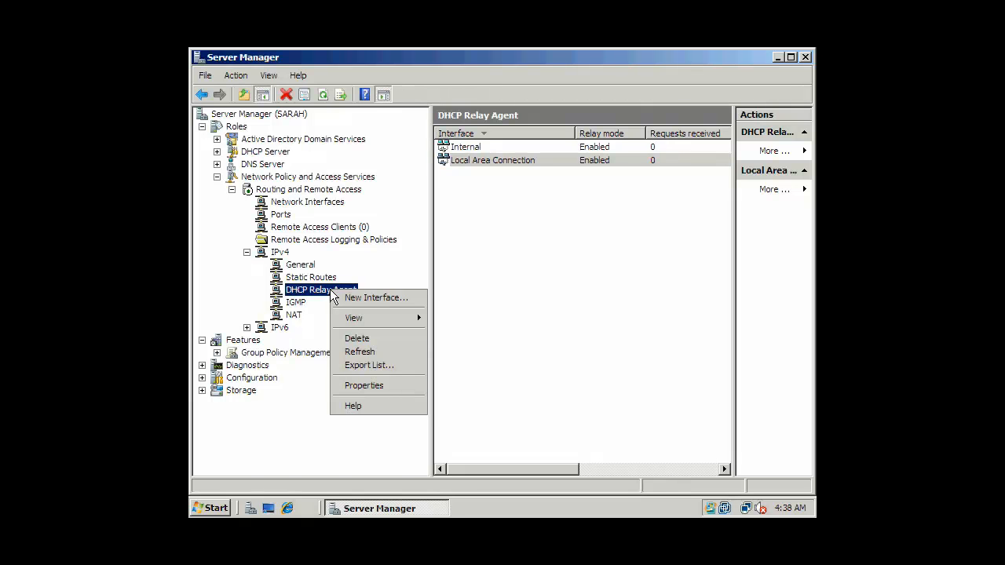
Add 192.168.100.100 as a DHCP relay server in the agent properties, then discard the change
{"action": "left_click", "coordinate": [384, 389]}
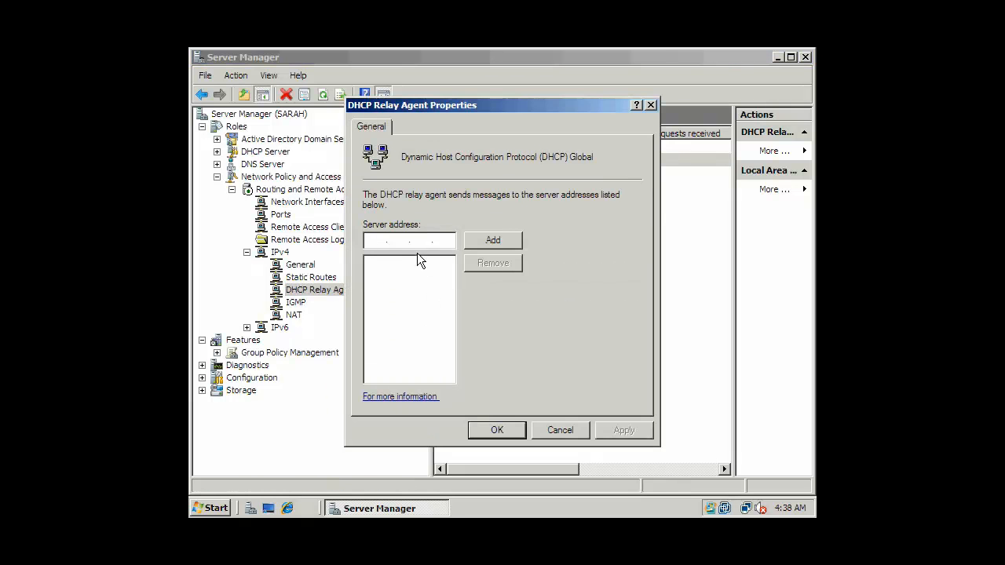
{"action": "left_click", "coordinate": [378, 240]}
{"action": "type", "text": "192 . 168 . 100 . 100"}
{"action": "left_click", "coordinate": [504, 241]}
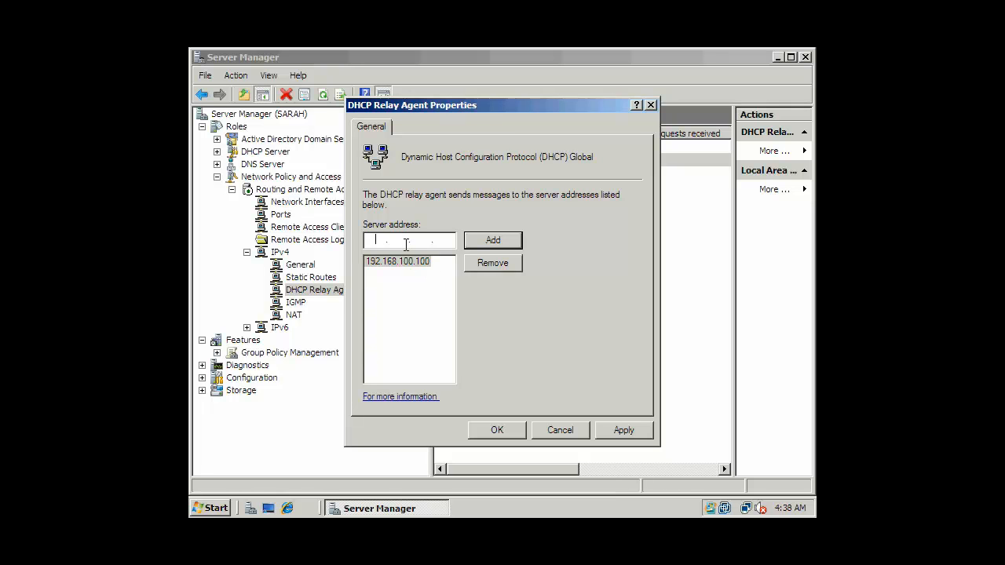
{"action": "left_click", "coordinate": [427, 262]}
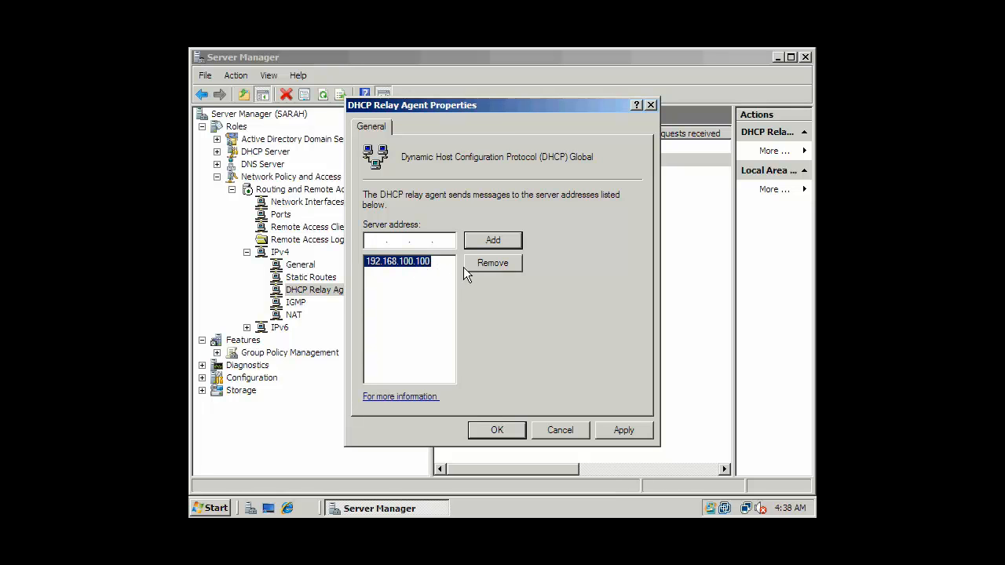
{"action": "left_click", "coordinate": [556, 429]}
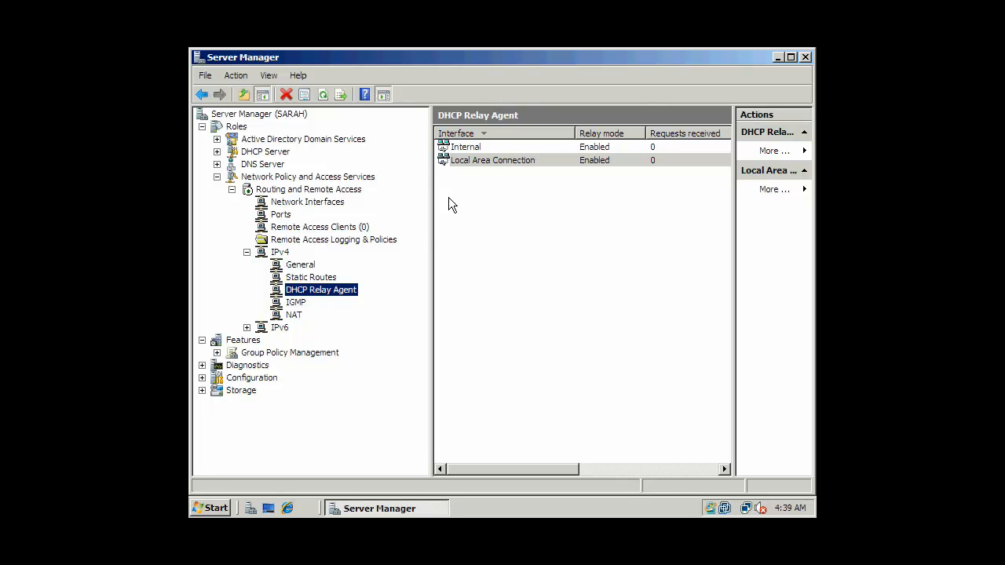
Delete Local Area Connection from the DHCP relay agent and confirm the removal
{"action": "right_click", "coordinate": [474, 164]}
{"action": "left_click", "coordinate": [507, 173]}
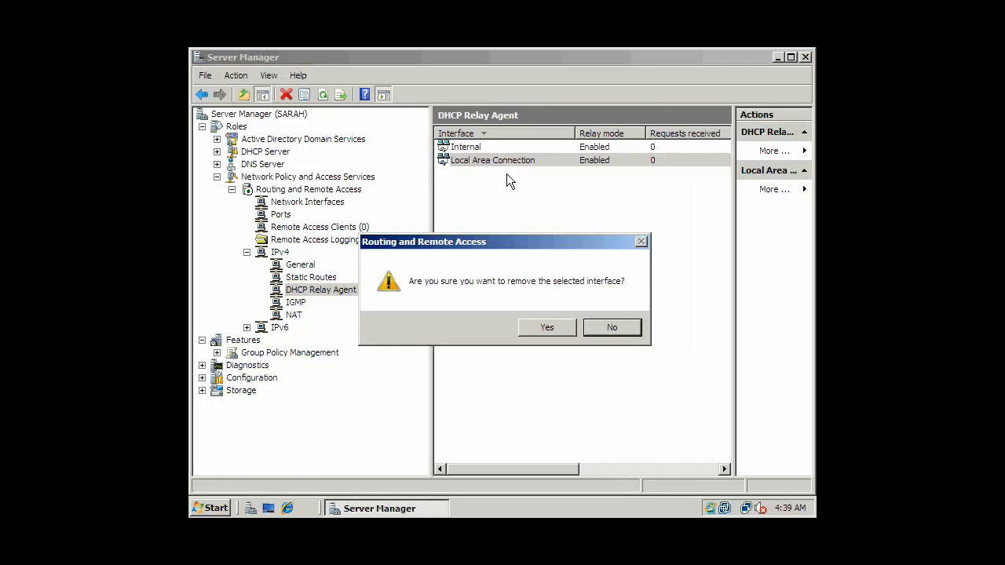
{"action": "left_click", "coordinate": [547, 328]}
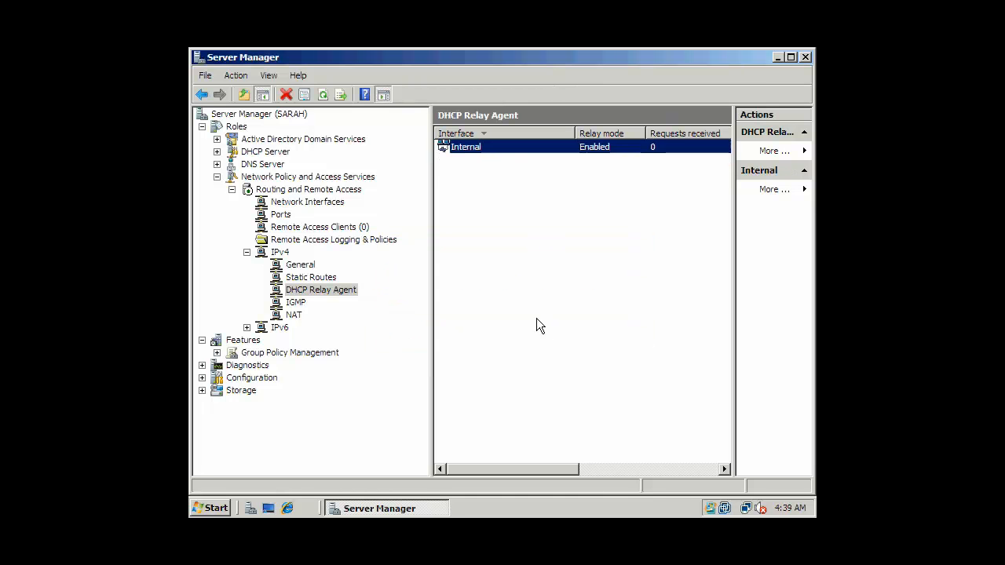
{"action": "left_click", "coordinate": [306, 291]}
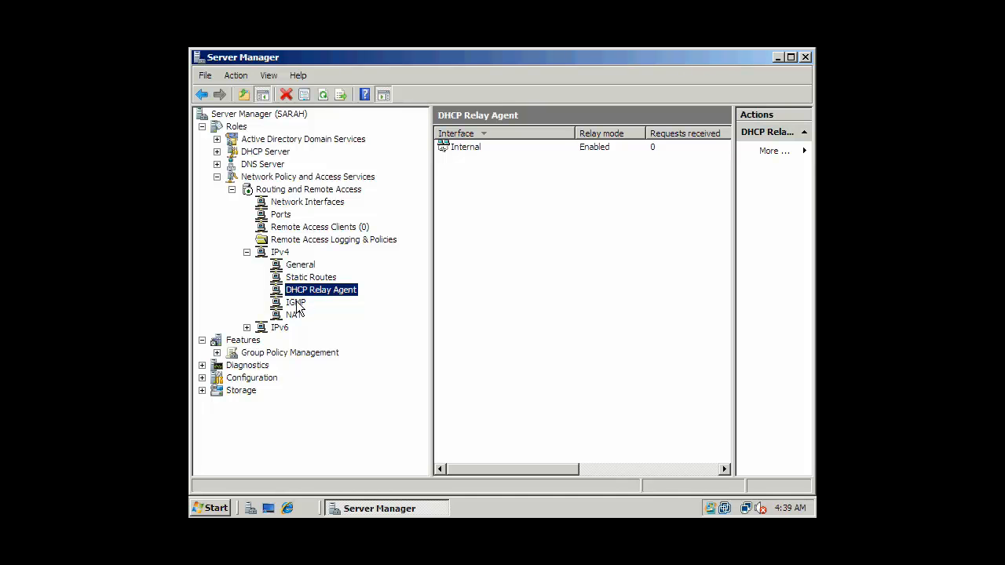
Show and close the IGMP group table, then display the NAT interface statistics
{"action": "left_click", "coordinate": [297, 305]}
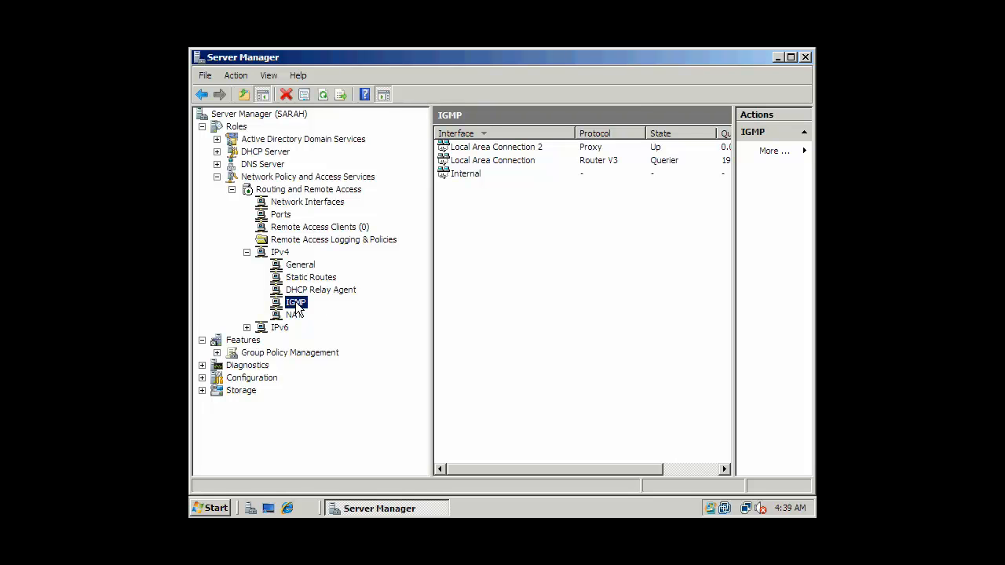
{"action": "right_click", "coordinate": [297, 306]}
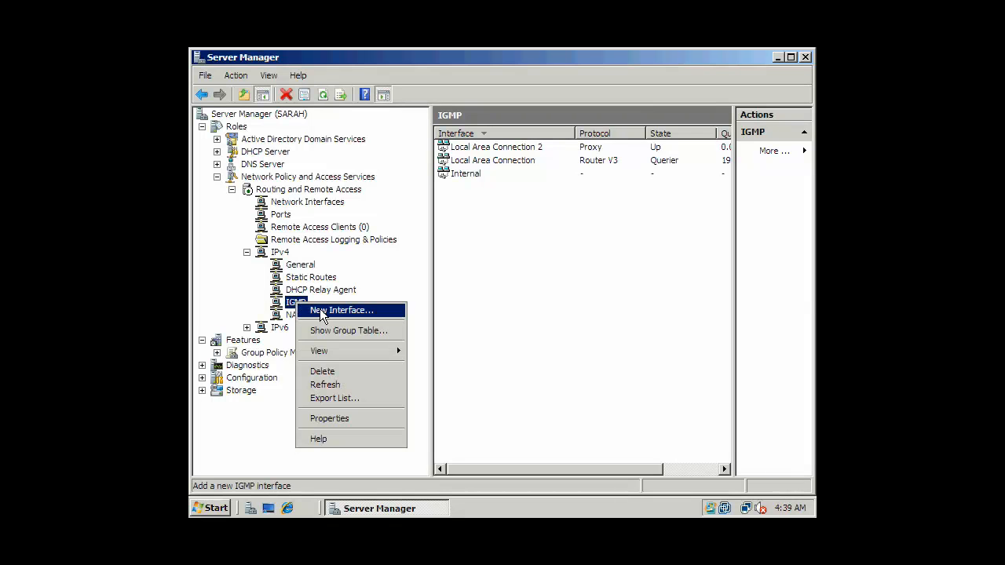
{"action": "left_click", "coordinate": [321, 330]}
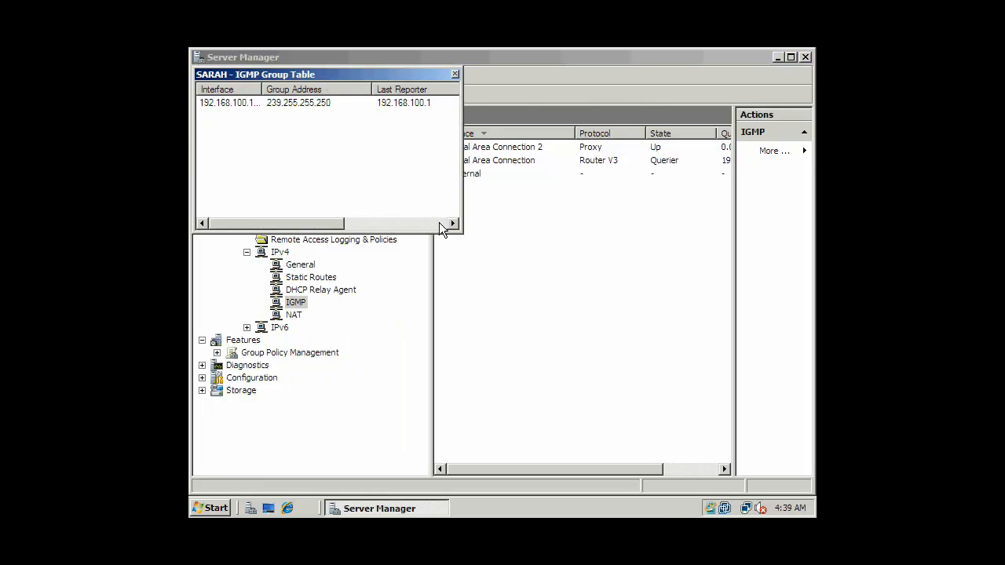
{"action": "left_click", "coordinate": [455, 73]}
{"action": "right_click", "coordinate": [293, 315]}
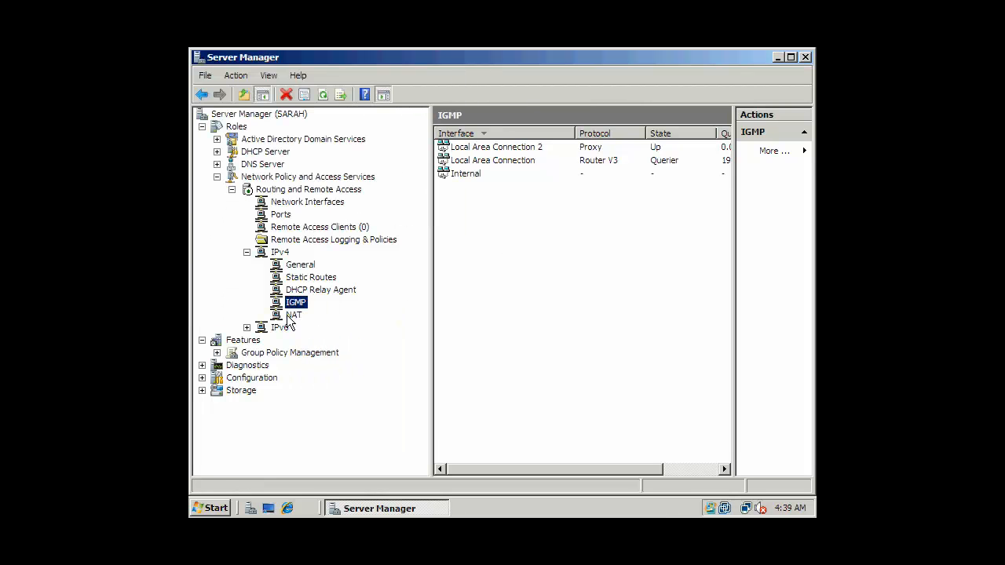
{"action": "left_click", "coordinate": [293, 315]}
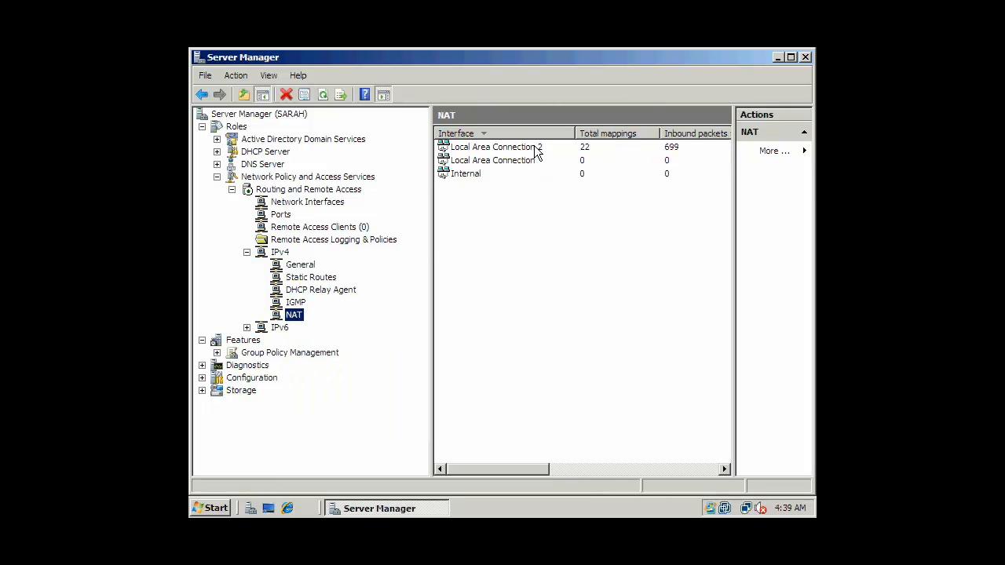
Inspect Local Area Connection 2's NAT services, including the Telnet Server redirection, and close without changes
{"action": "double_click", "coordinate": [536, 149]}
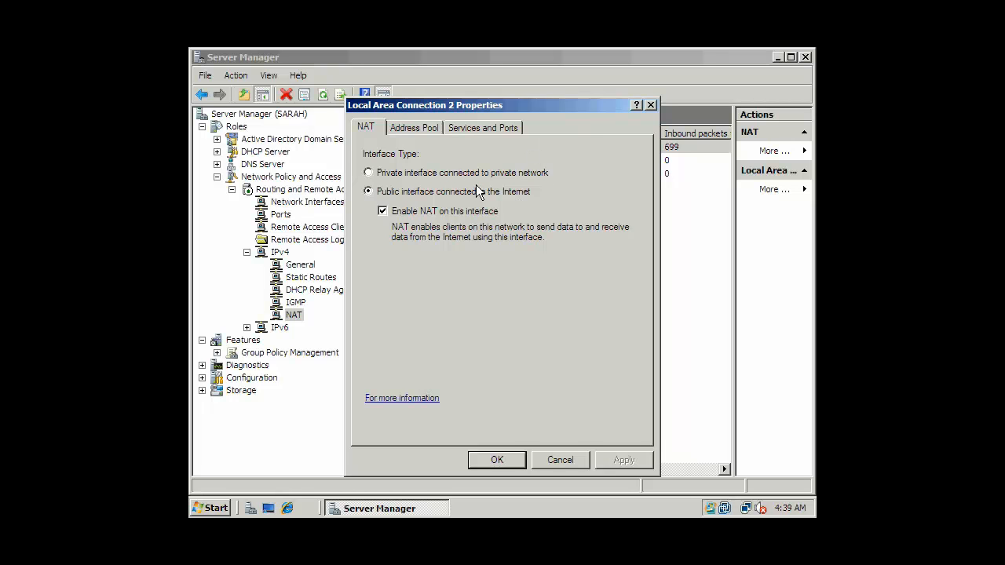
{"action": "left_click", "coordinate": [414, 128]}
{"action": "left_click", "coordinate": [482, 128]}
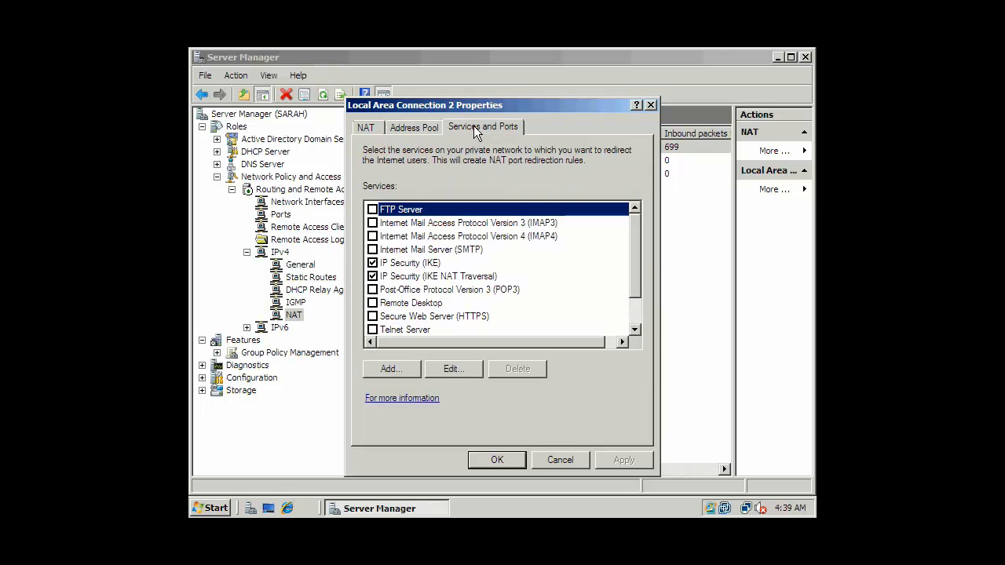
{"action": "left_click_drag", "start_coordinate": [636, 221], "coordinate": [630, 261]}
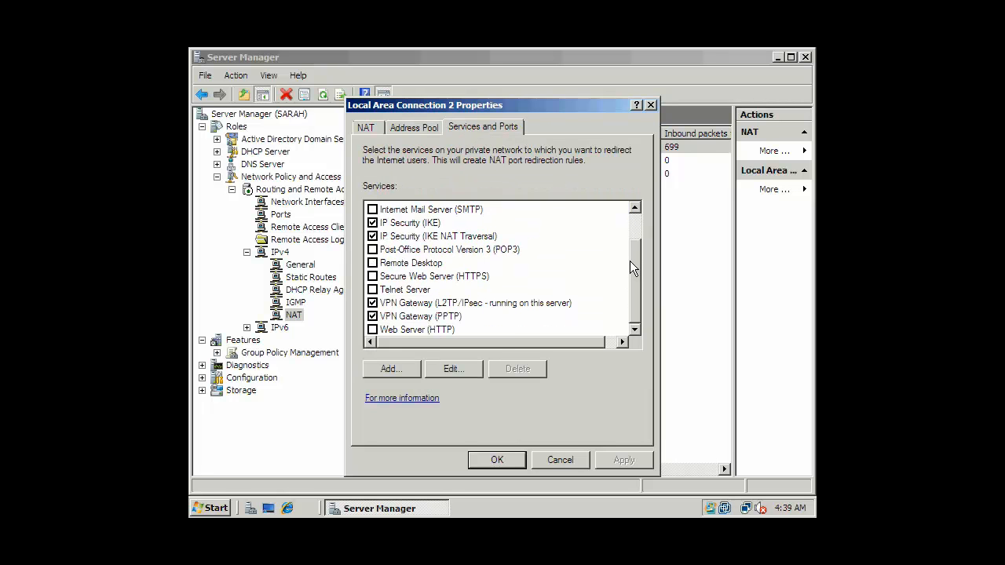
{"action": "double_click", "coordinate": [410, 291]}
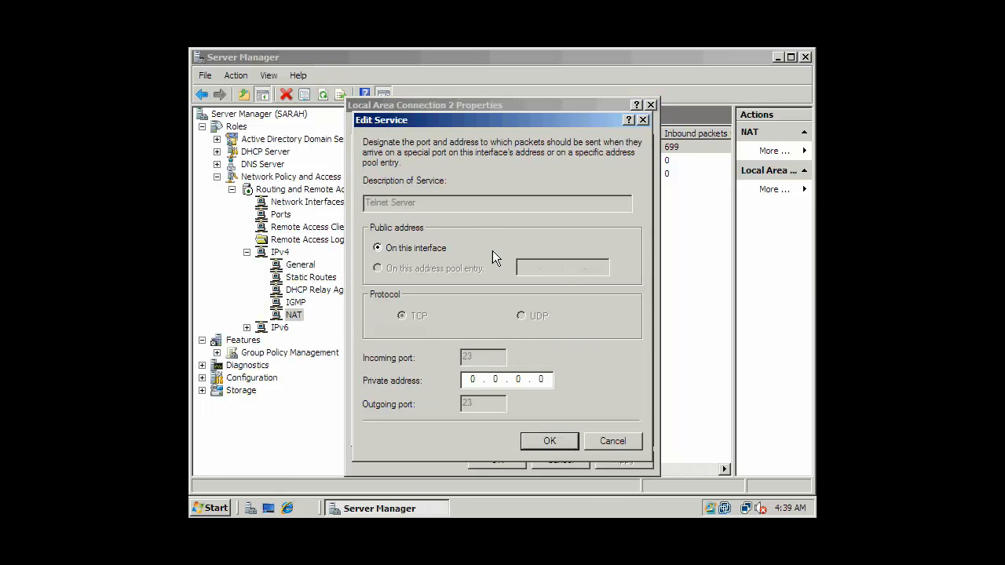
{"action": "left_click", "coordinate": [612, 441]}
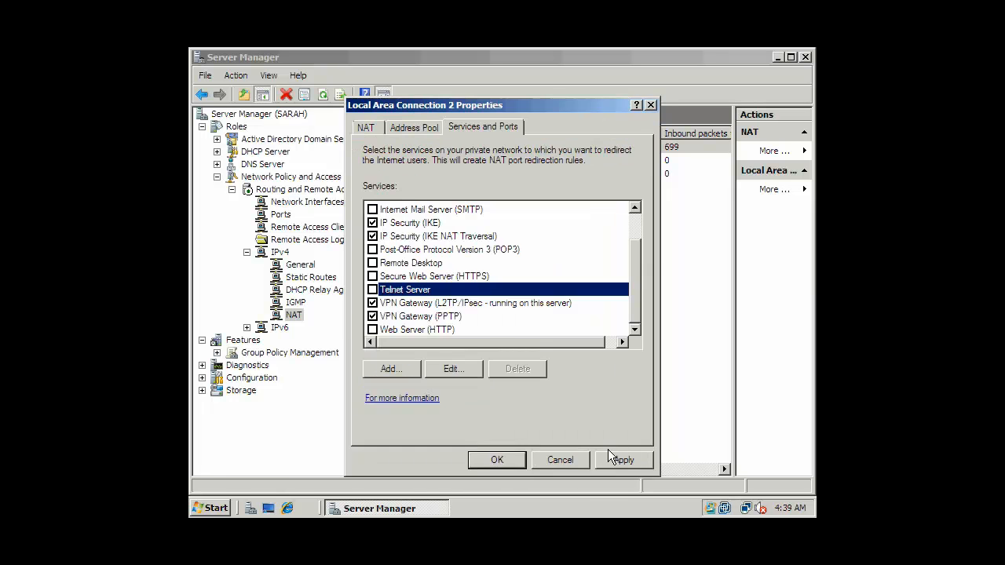
{"action": "left_click", "coordinate": [568, 458]}
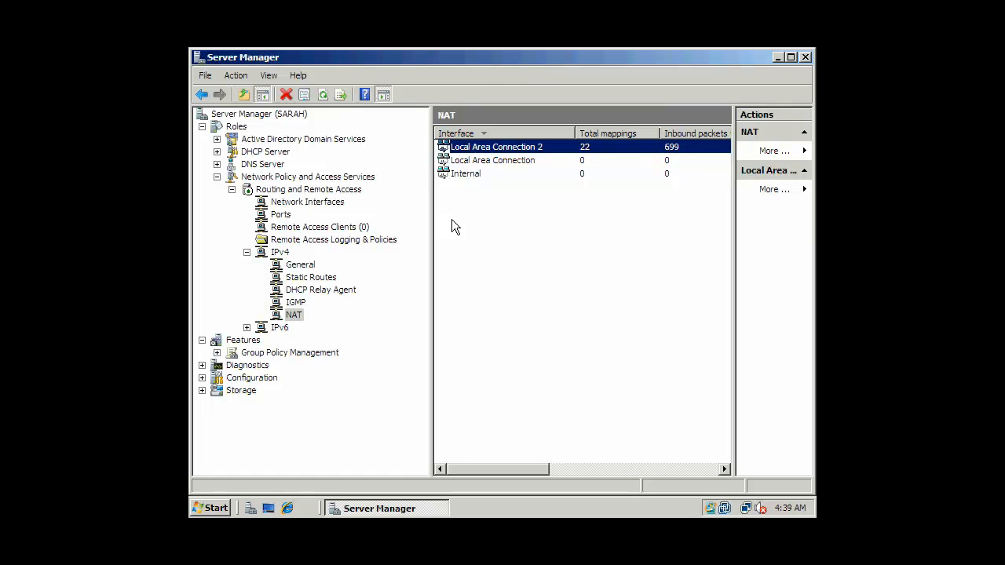
Collapse the IPv4 branch, show the VPN Ports list, and minimize Server Manager
{"action": "right_click", "coordinate": [295, 316]}
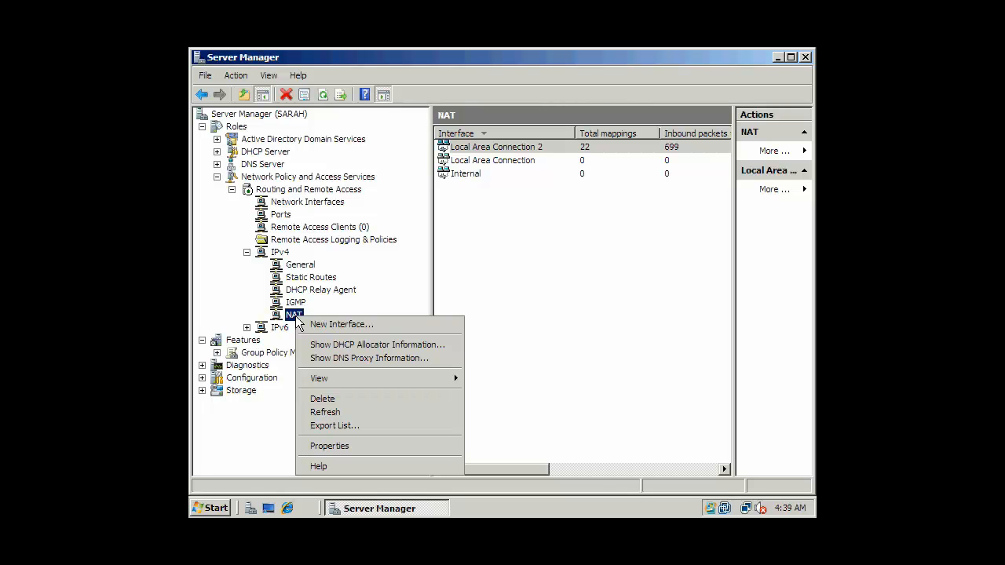
{"action": "left_click", "coordinate": [541, 261]}
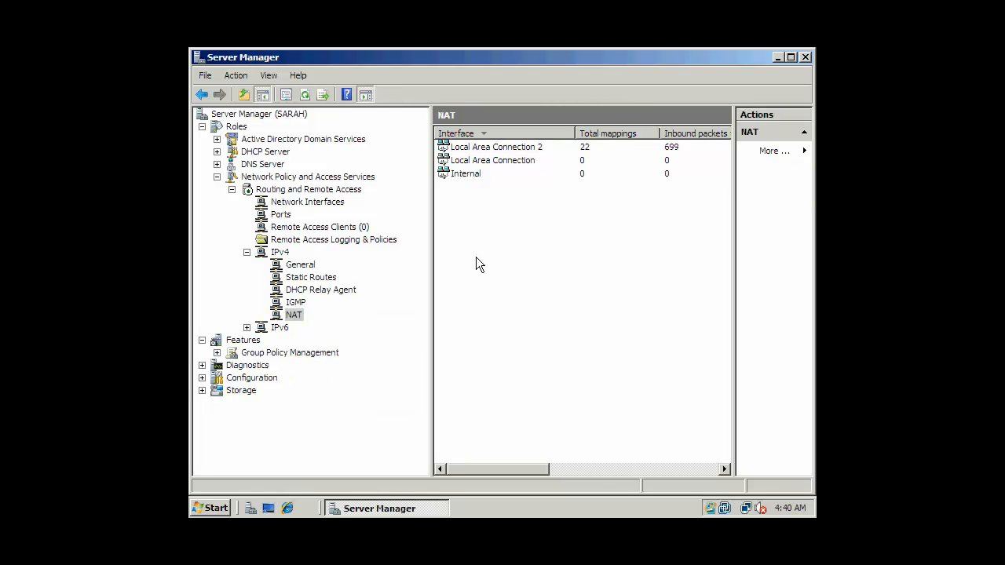
{"action": "left_click", "coordinate": [246, 252]}
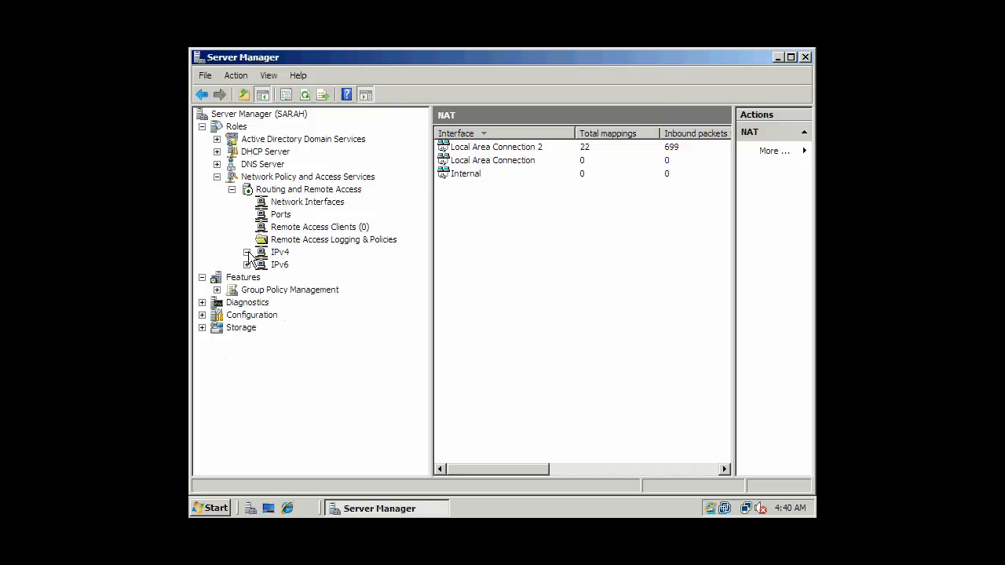
{"action": "left_click", "coordinate": [303, 229]}
{"action": "left_click", "coordinate": [295, 205]}
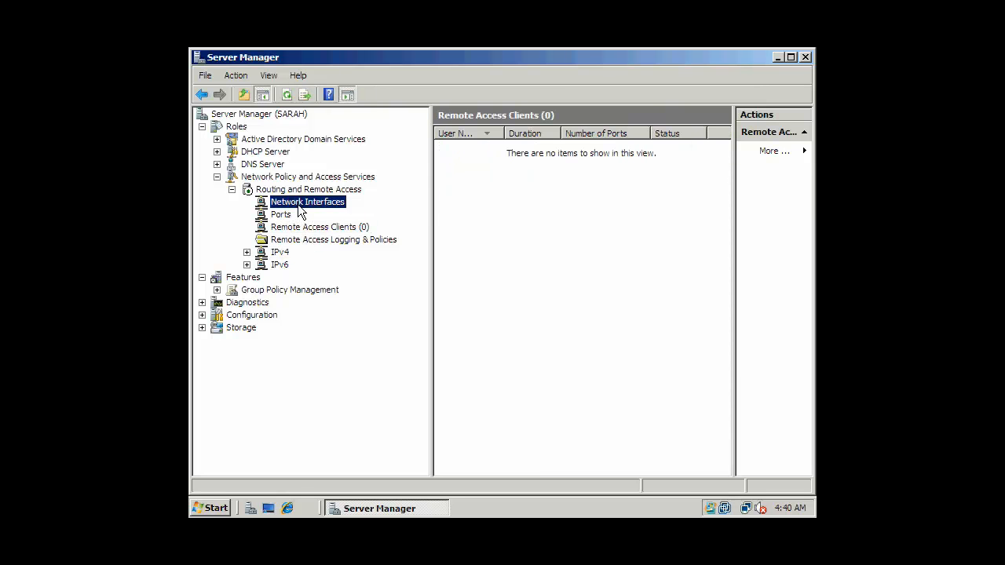
{"action": "left_click", "coordinate": [283, 213]}
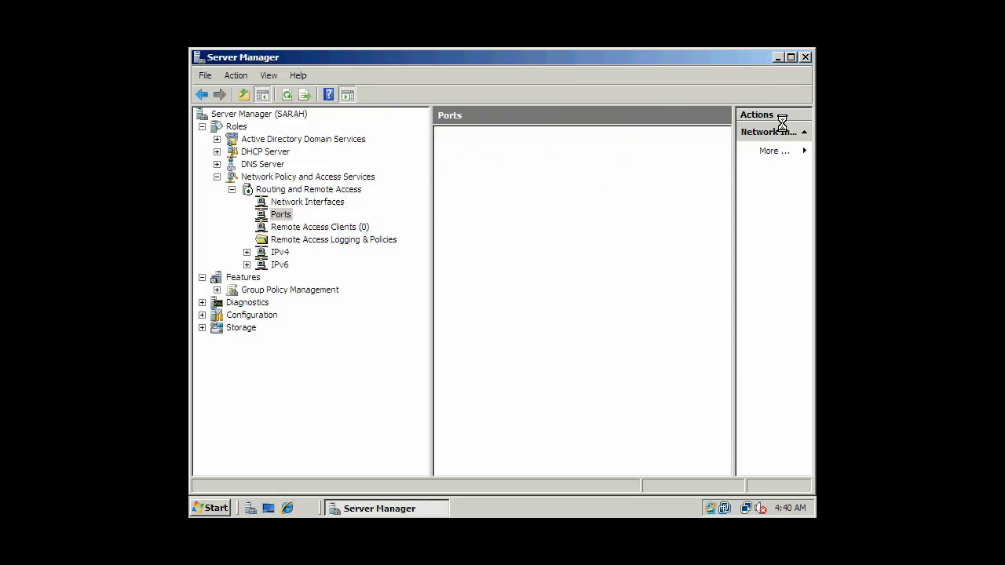
{"action": "left_click", "coordinate": [777, 58]}
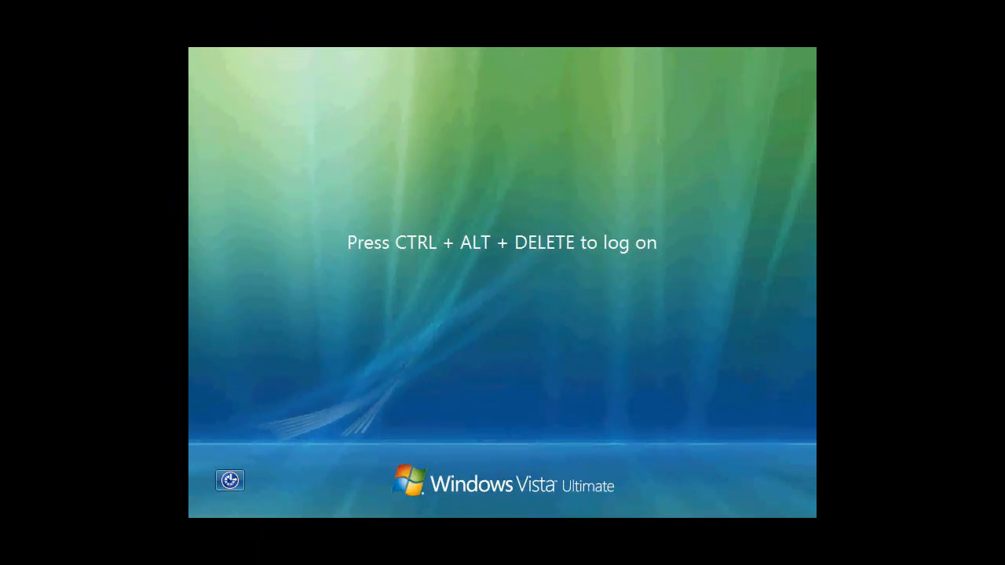
Log on to the Vista client as administrator with the account password via Ctrl+Alt+Delete
{"action": "key", "text": "ctrl+alt+Delete"}
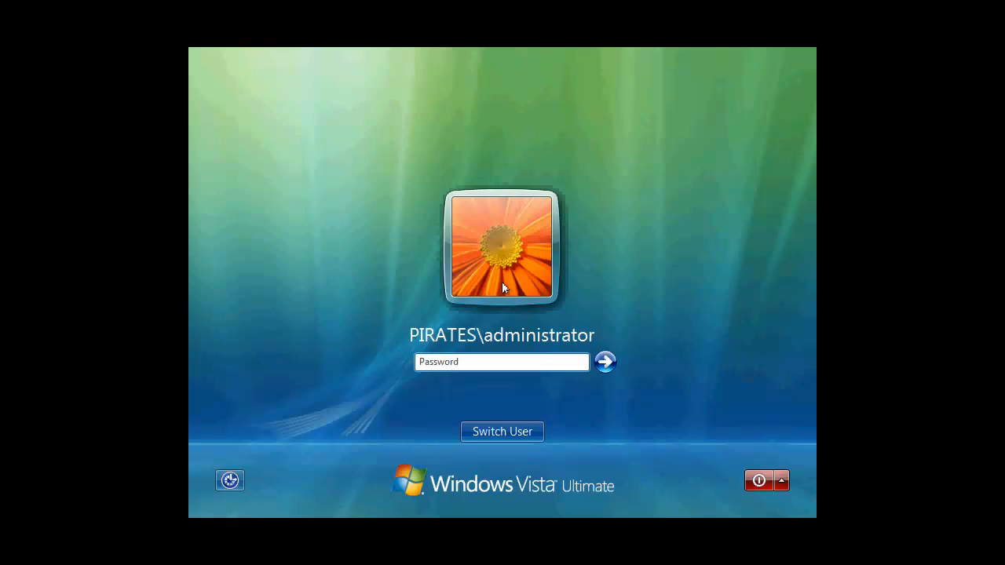
{"action": "type", "text": "password"}
{"action": "key", "text": "Return"}
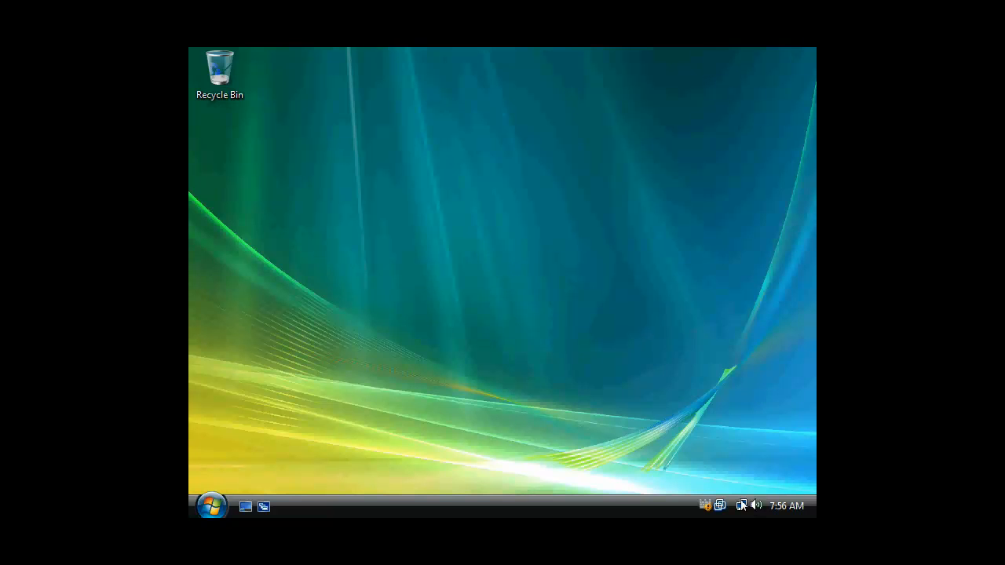
Set up a new Connect to a workplace connection using the Internet connection (VPN)
{"action": "mouse_move", "coordinate": [741, 507]}
{"action": "left_click", "coordinate": [212, 507]}
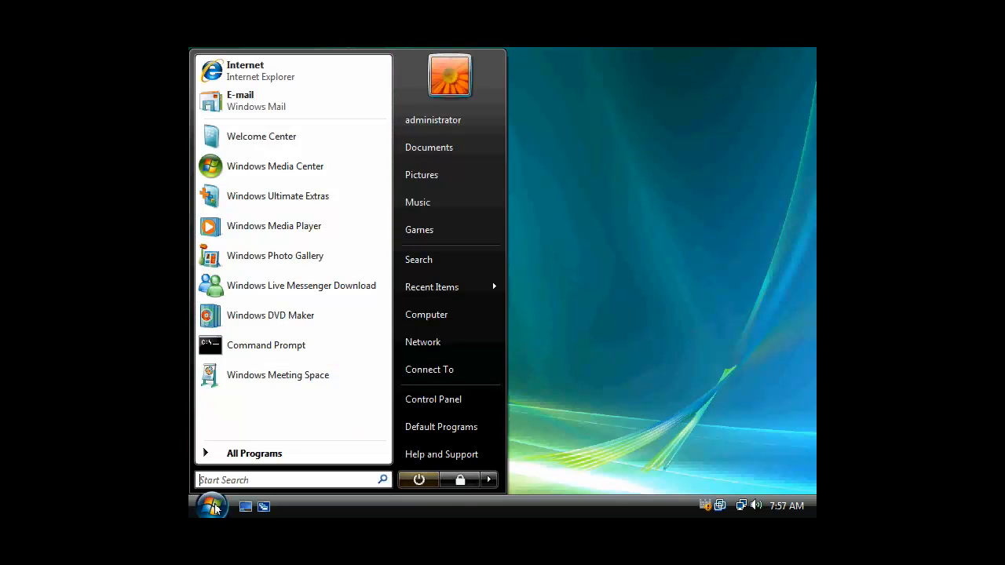
{"action": "left_click", "coordinate": [438, 370]}
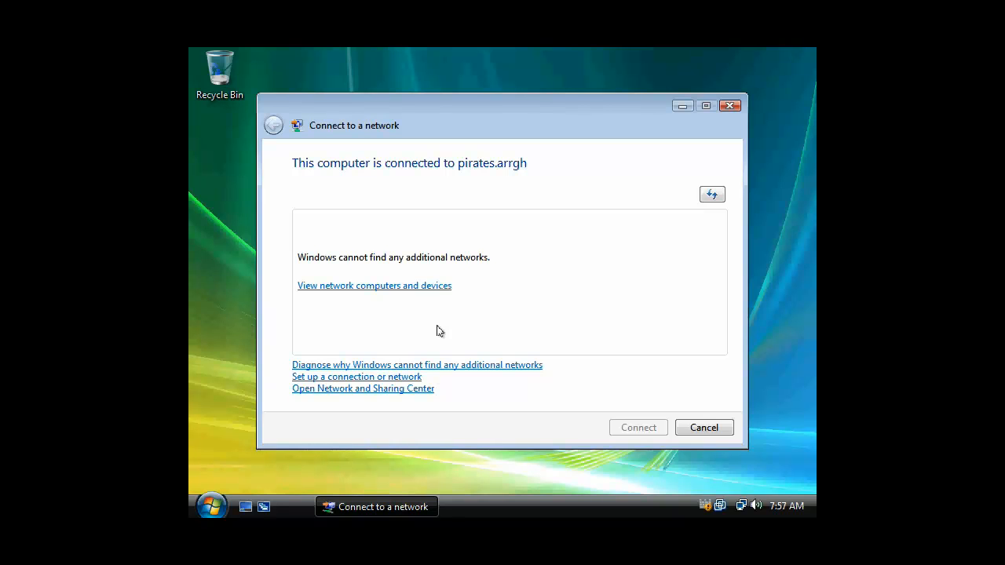
{"action": "left_click", "coordinate": [378, 378]}
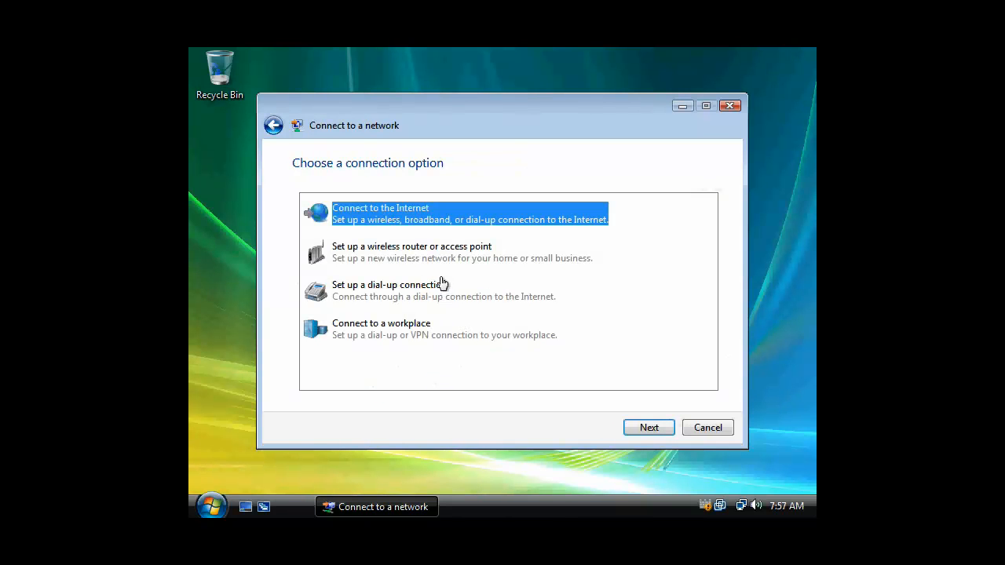
{"action": "left_click", "coordinate": [391, 328]}
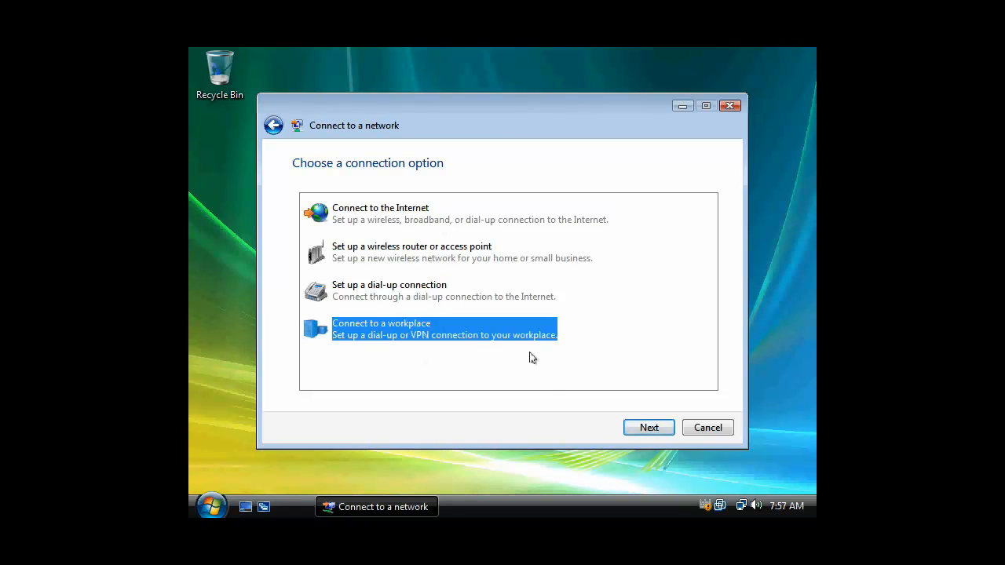
{"action": "left_click", "coordinate": [650, 430]}
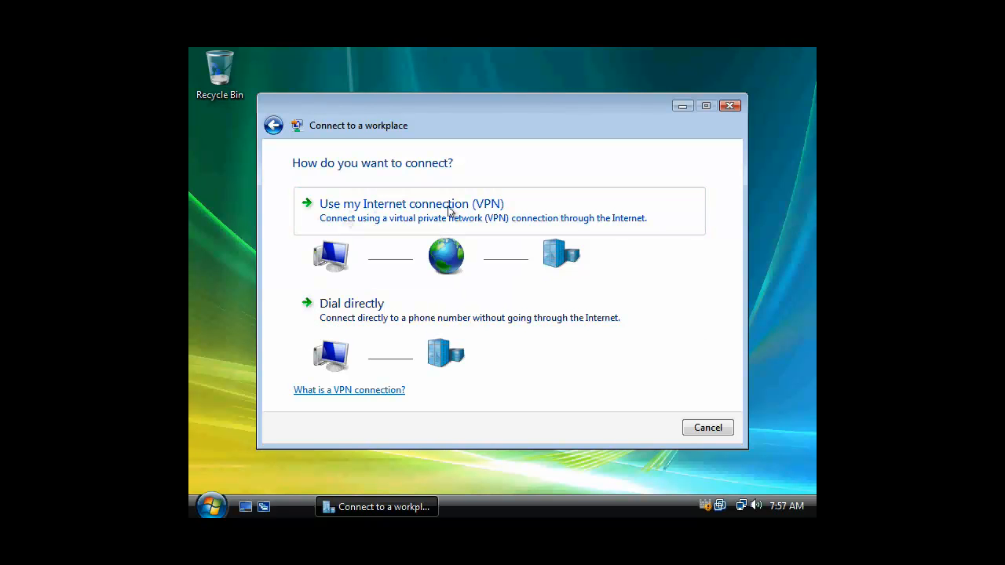
{"action": "left_click", "coordinate": [390, 207]}
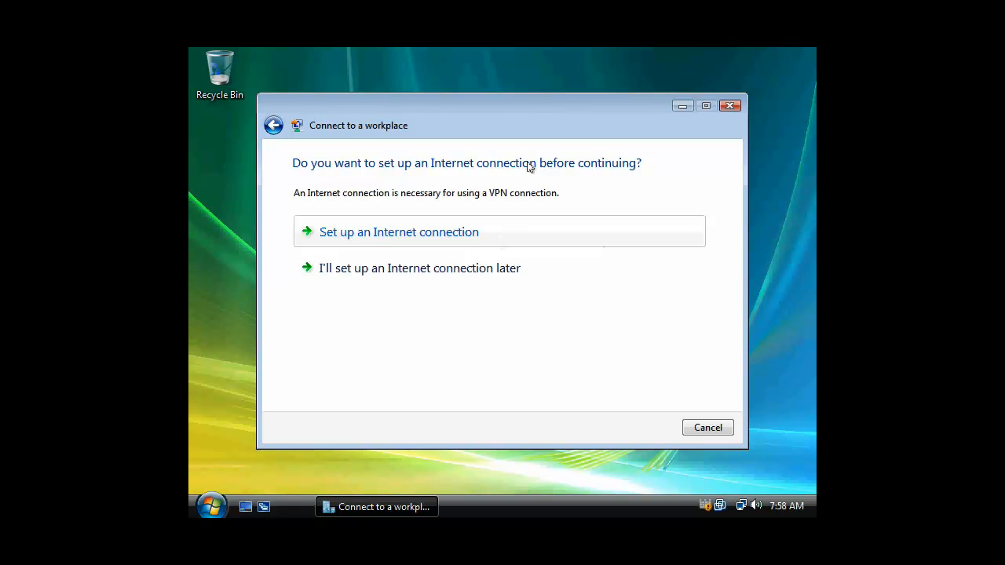
Skip Internet setup and enter 192.168.100.100 as the VPN Internet address
{"action": "left_click", "coordinate": [483, 275]}
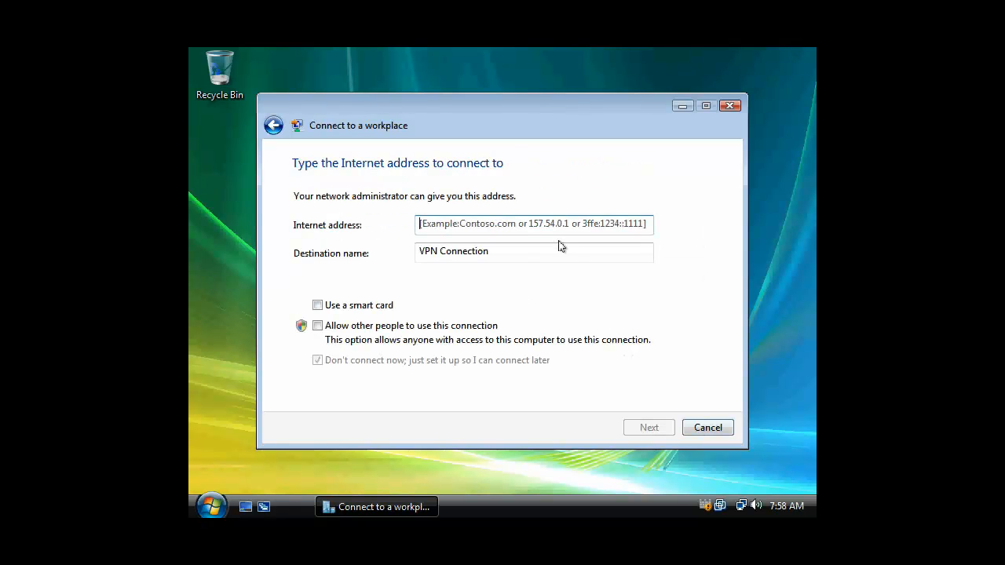
{"action": "left_click", "coordinate": [600, 225]}
{"action": "left_click", "coordinate": [513, 228]}
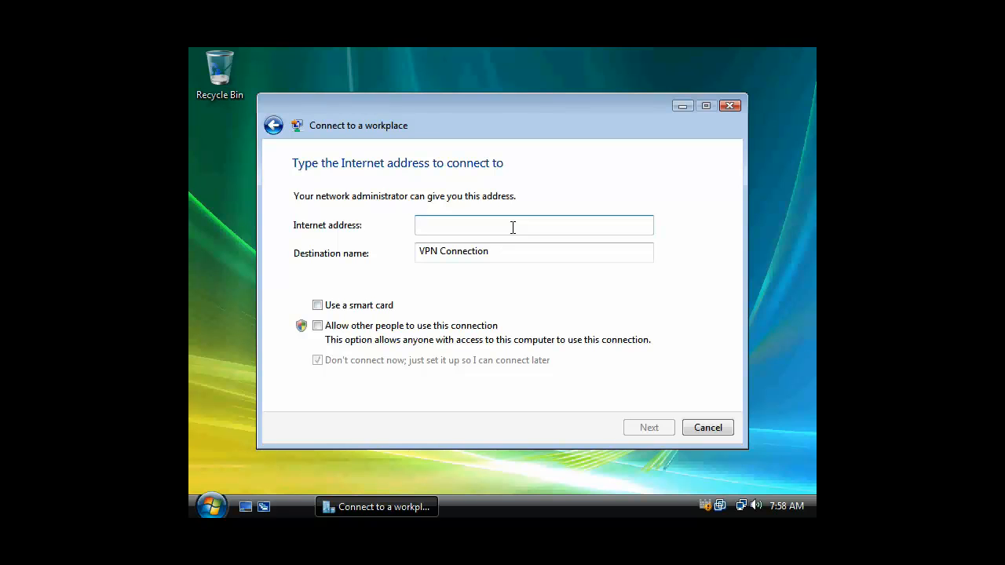
{"action": "type", "text": "192"}
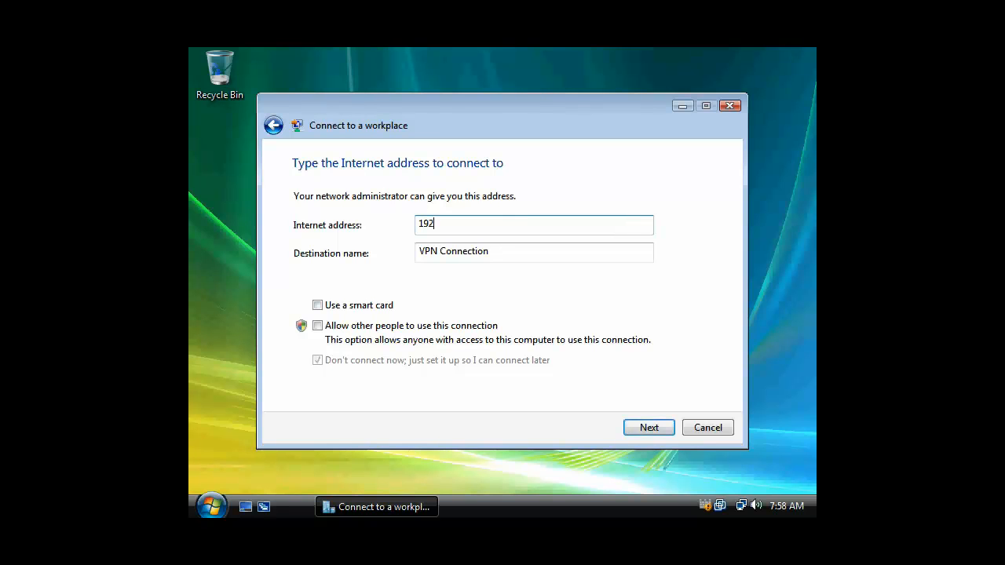
{"action": "type", "text": "."}
{"action": "type", "text": "168.100.100"}
Replace the default destination name 'VPN Connection' with 'PIRATES Arrgh!'
{"action": "left_click", "coordinate": [521, 254]}
{"action": "left_click_drag", "start_coordinate": [520, 254], "coordinate": [410, 255]}
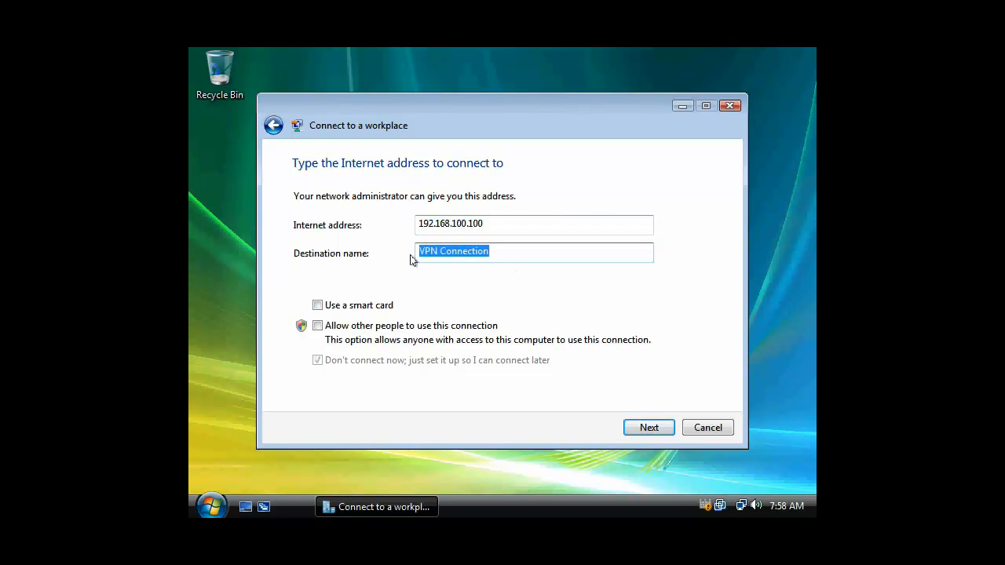
{"action": "key", "text": "BackSpace"}
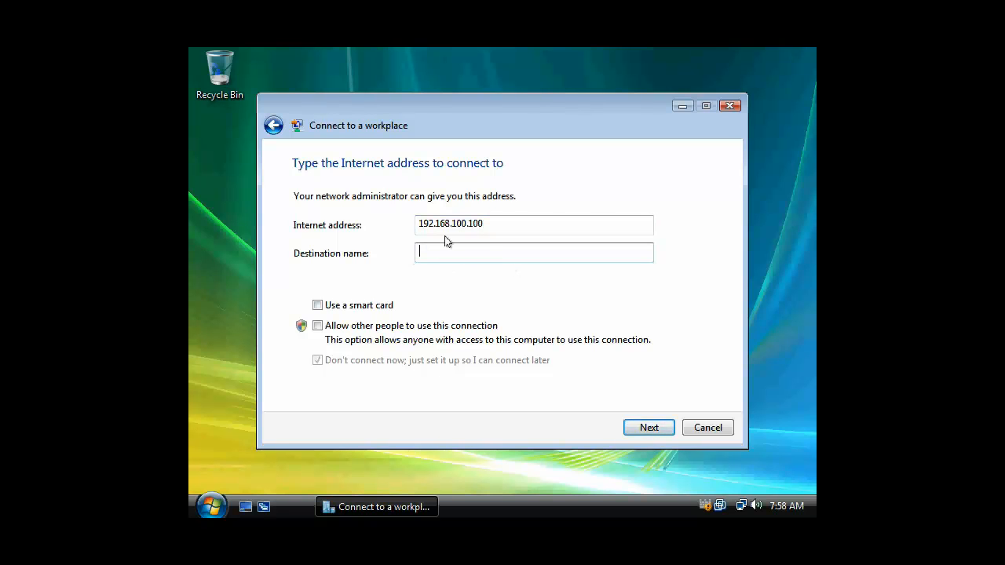
{"action": "key", "text": "shift+Tab"}
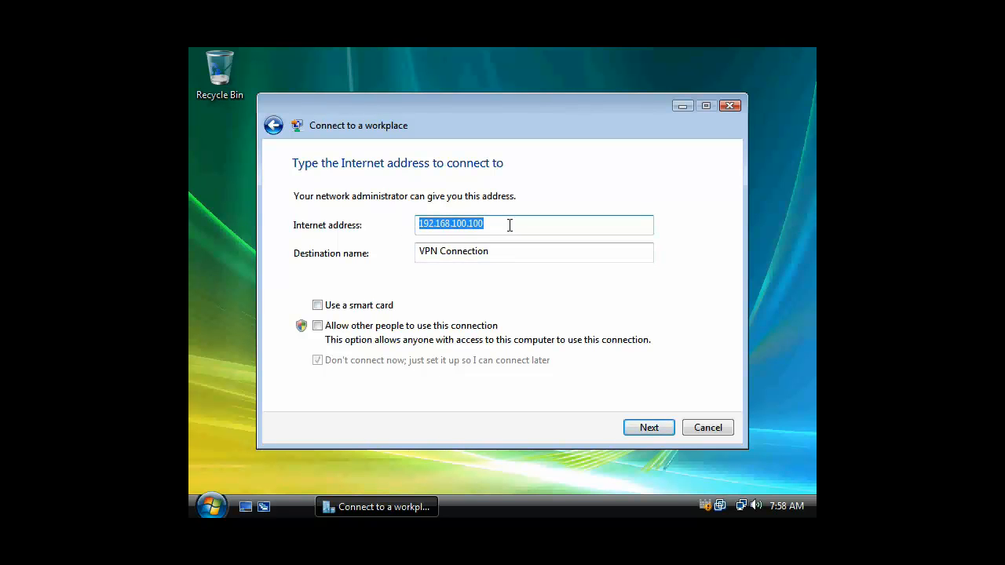
{"action": "left_click", "coordinate": [495, 248]}
{"action": "left_click_drag", "start_coordinate": [503, 251], "coordinate": [420, 251]}
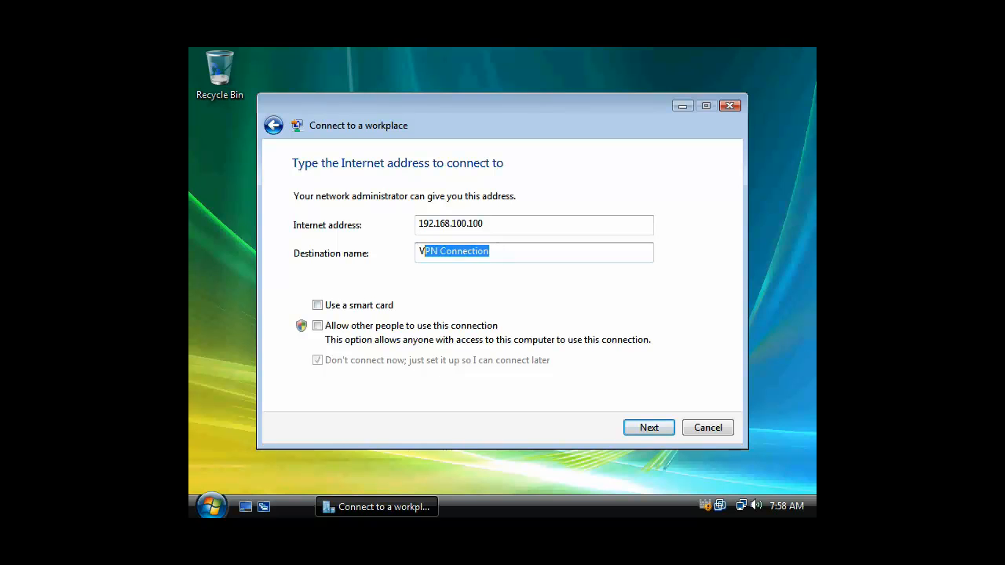
{"action": "left_click_drag", "start_coordinate": [498, 226], "coordinate": [407, 225]}
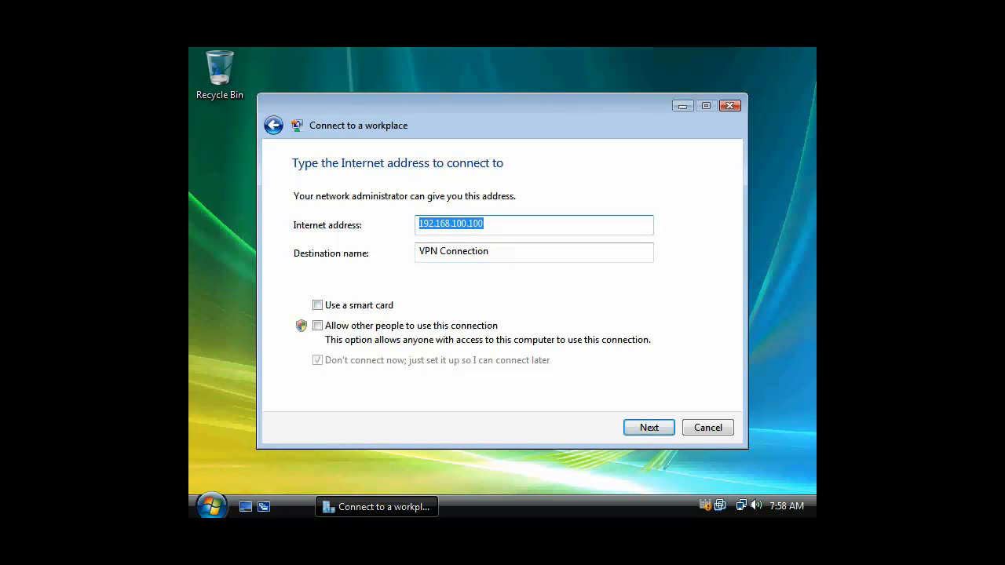
{"action": "left_click_drag", "start_coordinate": [490, 251], "coordinate": [421, 251]}
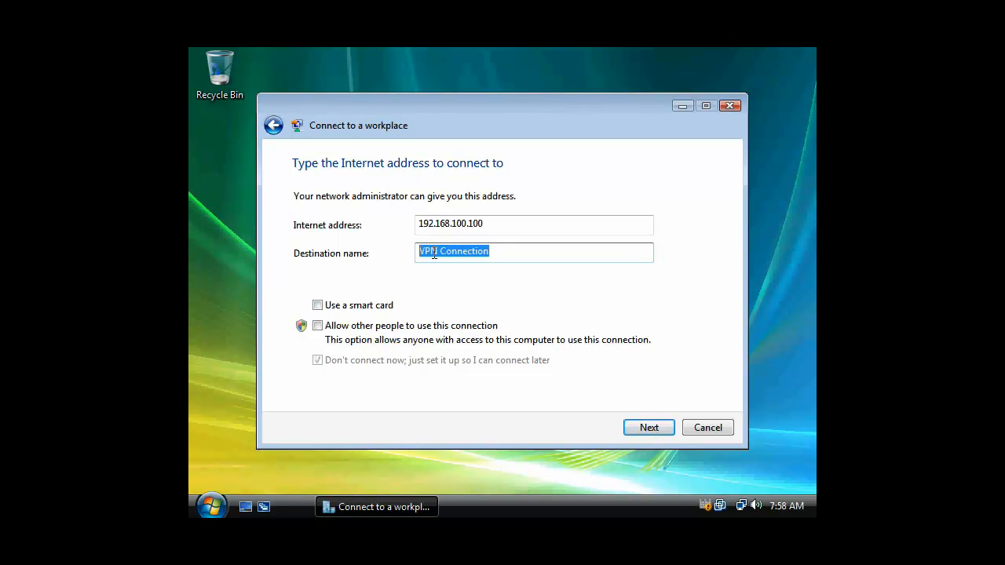
{"action": "type", "text": "PIRATES Arrgh!"}
Enter user PIRATES\administrator with its password, leave Domain blank, create the connection, and close
{"action": "left_click", "coordinate": [652, 427]}
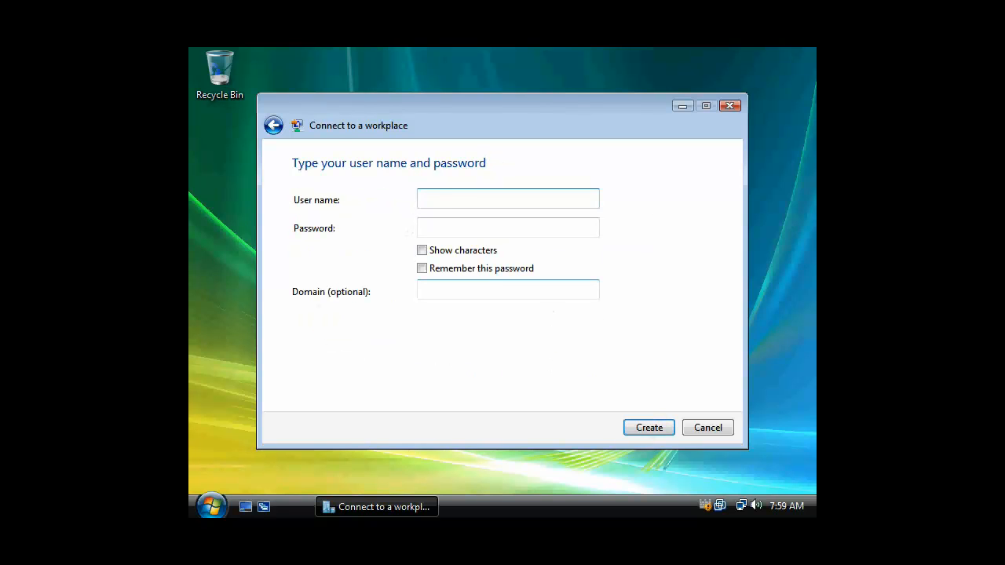
{"action": "type", "text": "administrator"}
{"action": "key", "text": "Tab"}
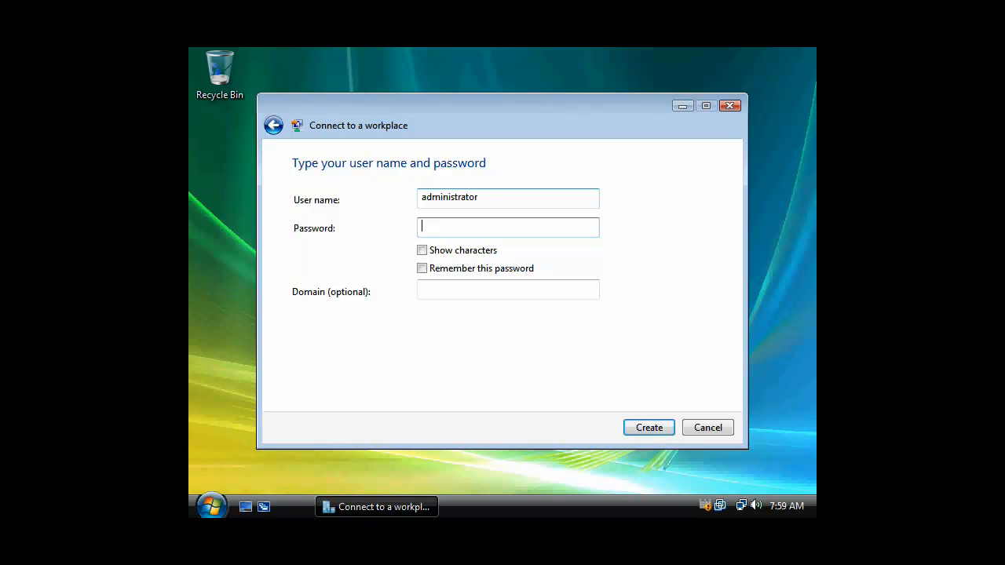
{"action": "type", "text": "password"}
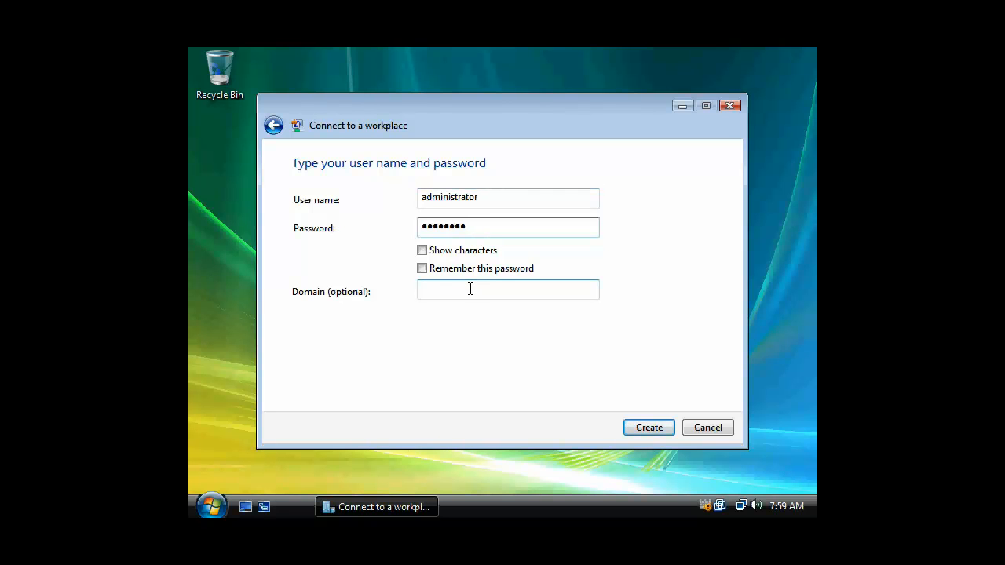
{"action": "type", "text": "PIRATES"}
{"action": "key", "text": "BackSpace"}
{"action": "key", "text": "BackSpace"}
{"action": "key", "text": "BackSpace"}
{"action": "key", "text": "BackSpace"}
{"action": "key", "text": "BackSpace"}
{"action": "key", "text": "BackSpace"}
{"action": "key", "text": "BackSpace"}
{"action": "left_click", "coordinate": [420, 199]}
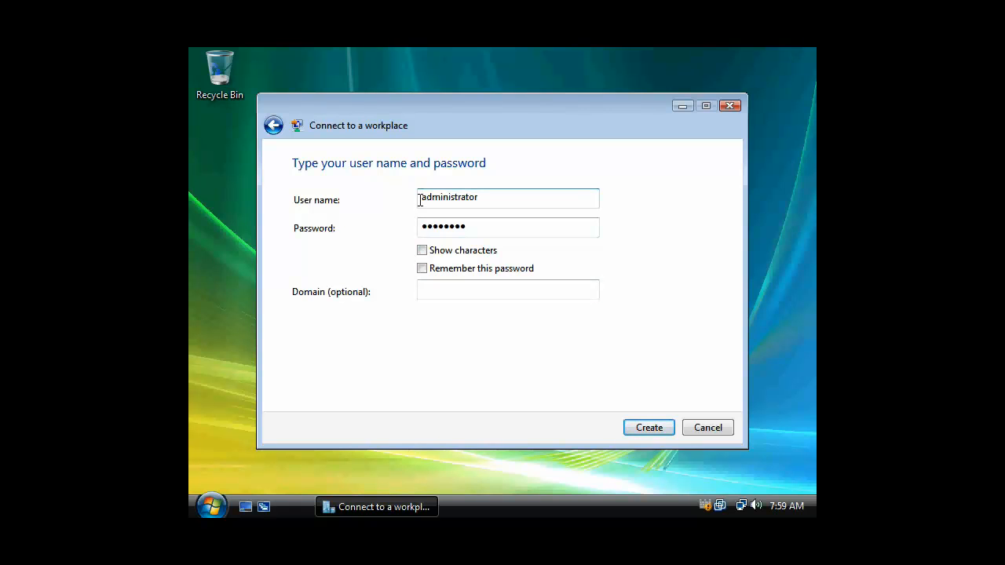
{"action": "type", "text": "PIRATES\\"}
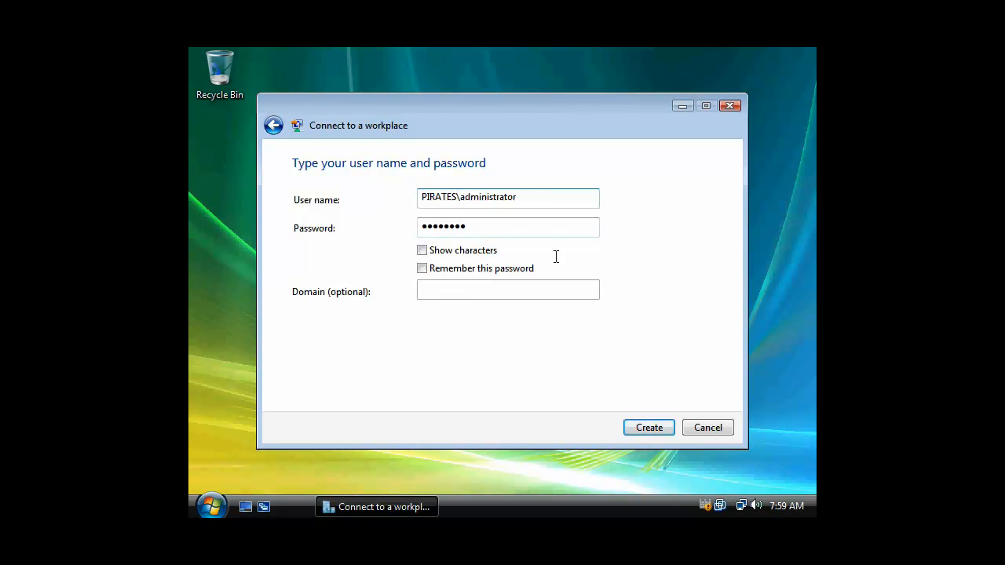
{"action": "left_click", "coordinate": [646, 427]}
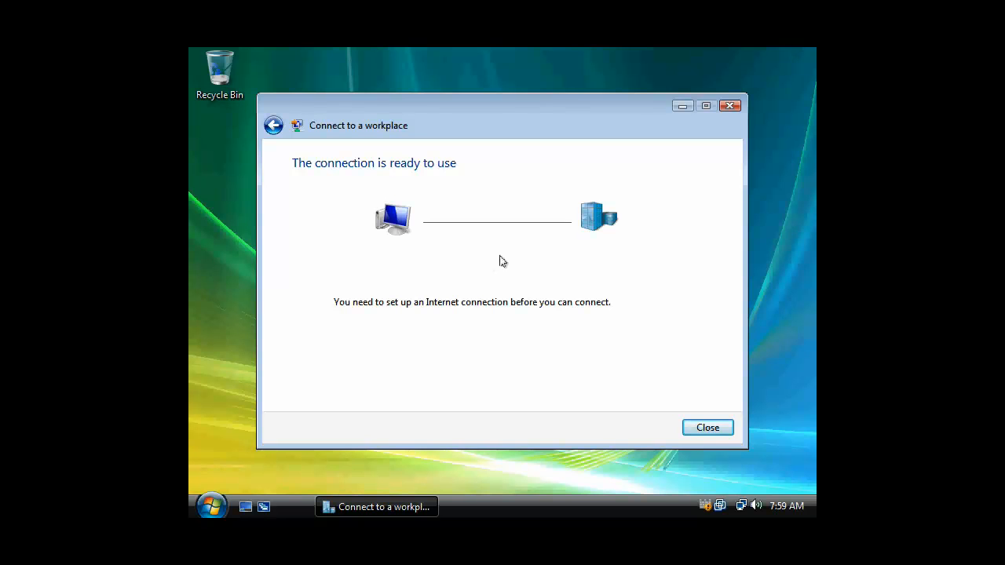
{"action": "left_click", "coordinate": [707, 428]}
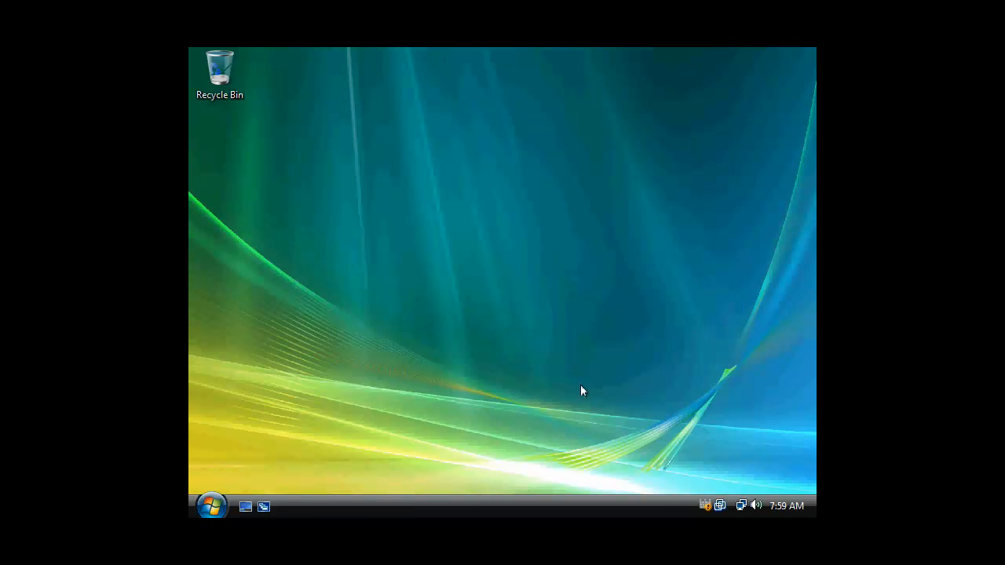
Choose Connect on the PIRATES Arrgh! entry in the Connect to a network list
{"action": "left_click", "coordinate": [210, 506]}
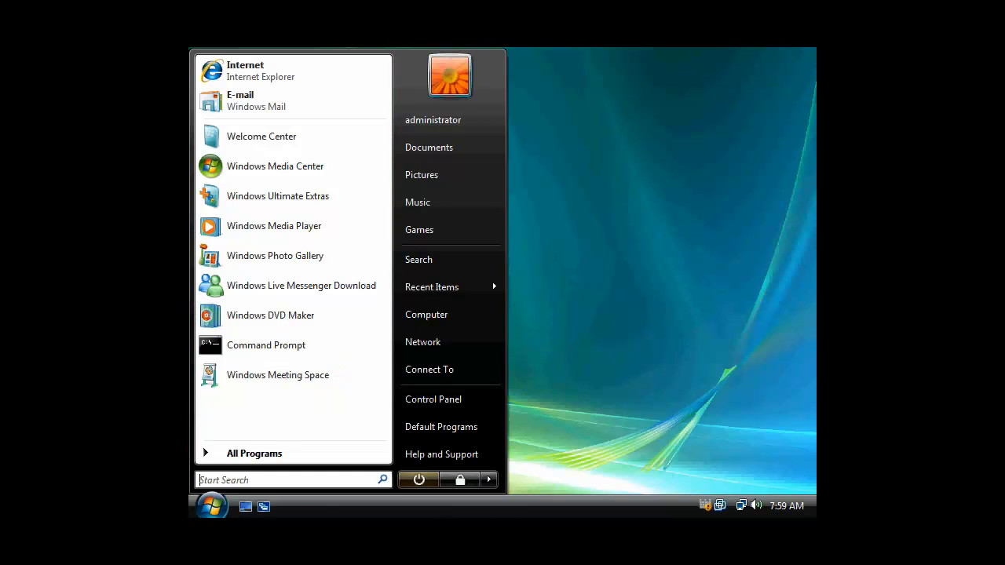
{"action": "left_click", "coordinate": [428, 369]}
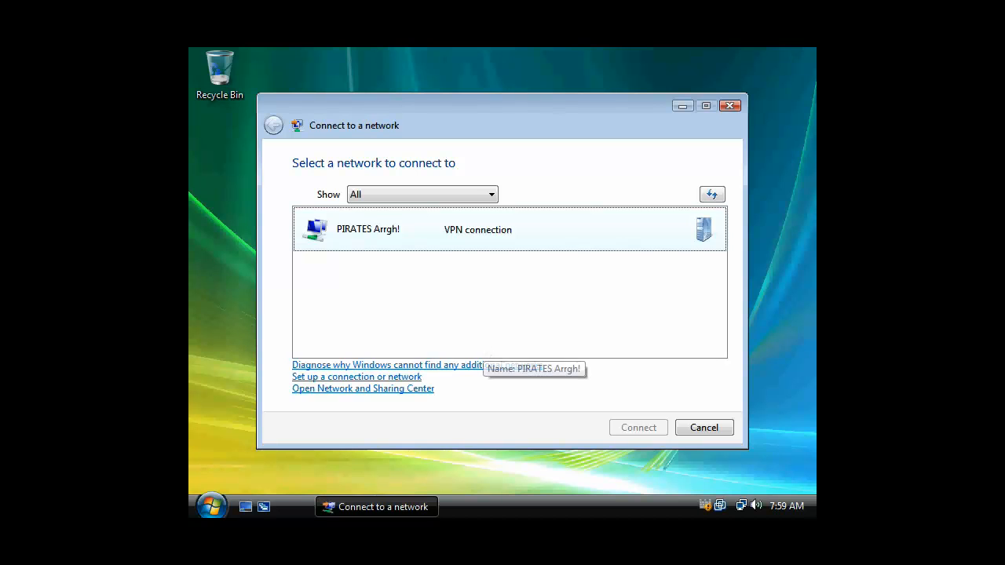
{"action": "right_click", "coordinate": [482, 243]}
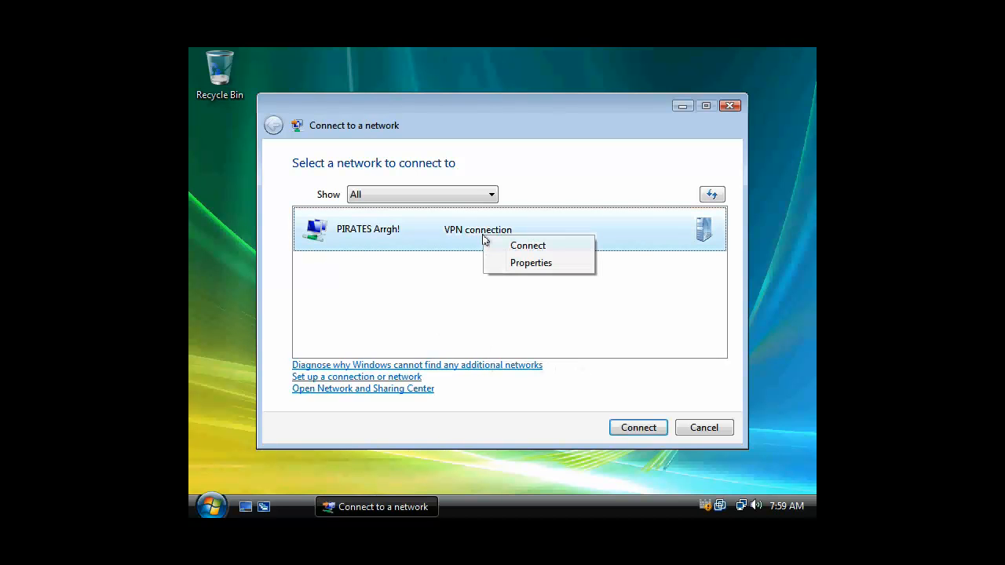
{"action": "left_click", "coordinate": [551, 249]}
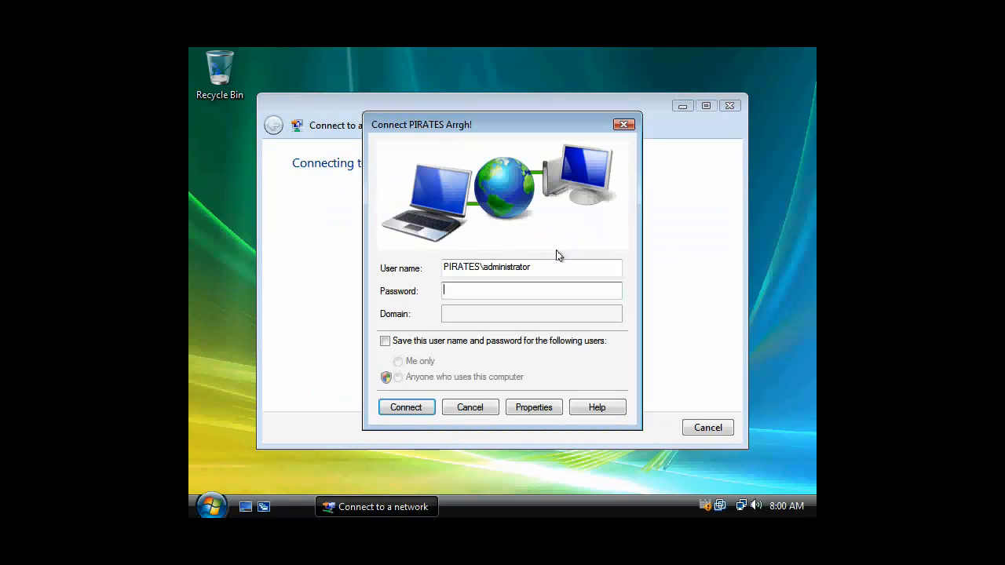
Enter the account password to connect, dismiss the success confirmation, and open Start's search box
{"action": "left_click", "coordinate": [554, 268]}
{"action": "left_click", "coordinate": [508, 289]}
{"action": "type", "text": "password"}
{"action": "left_click", "coordinate": [424, 409]}
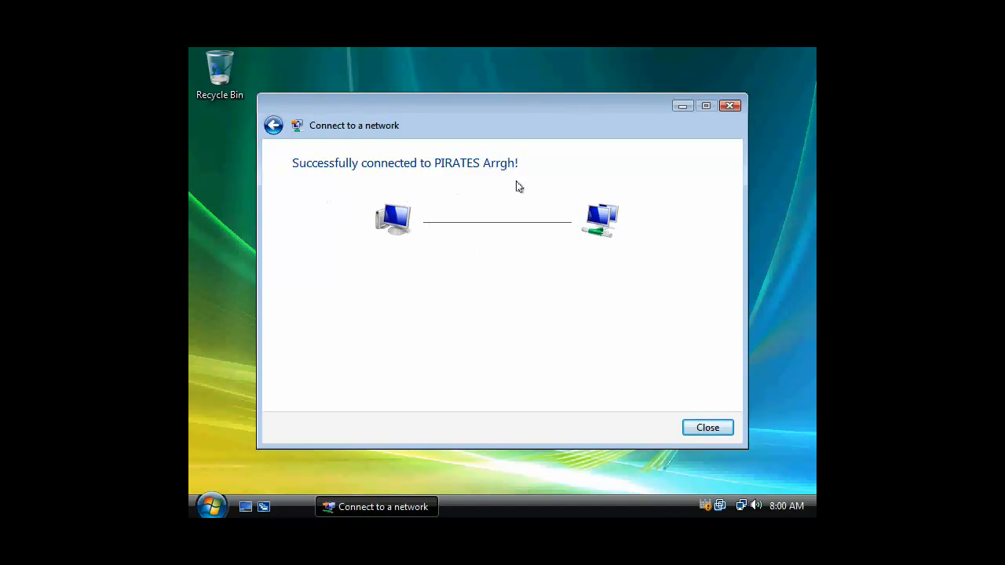
{"action": "left_click", "coordinate": [708, 430]}
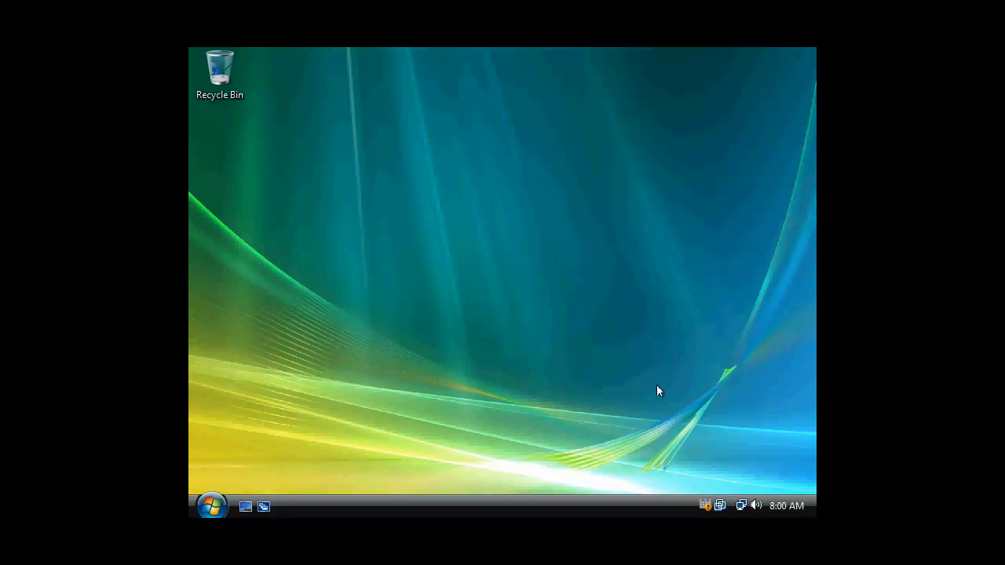
{"action": "left_click", "coordinate": [210, 506]}
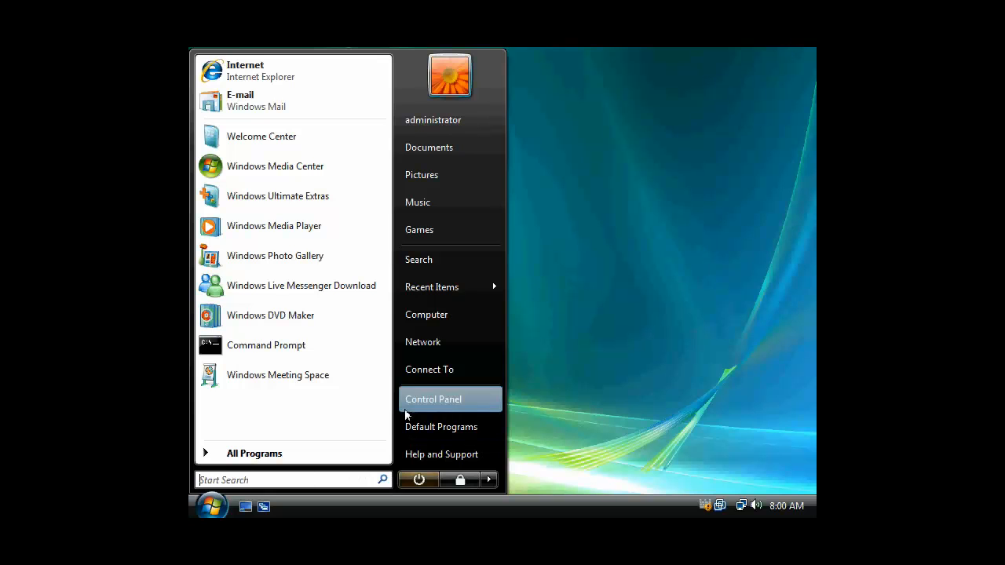
{"action": "left_click", "coordinate": [213, 479]}
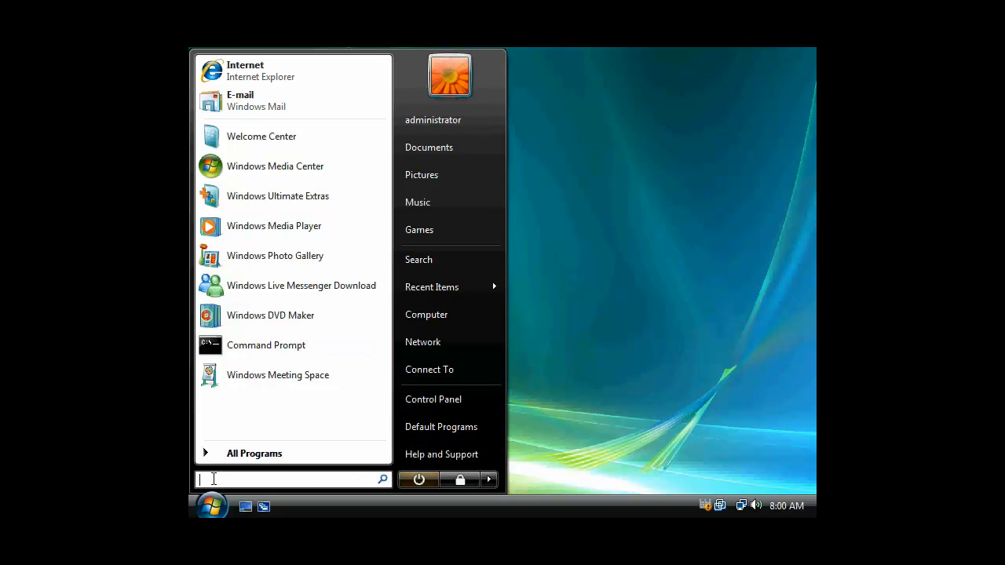
{"action": "type", "text": "cmd"}
{"action": "key", "text": "Return"}
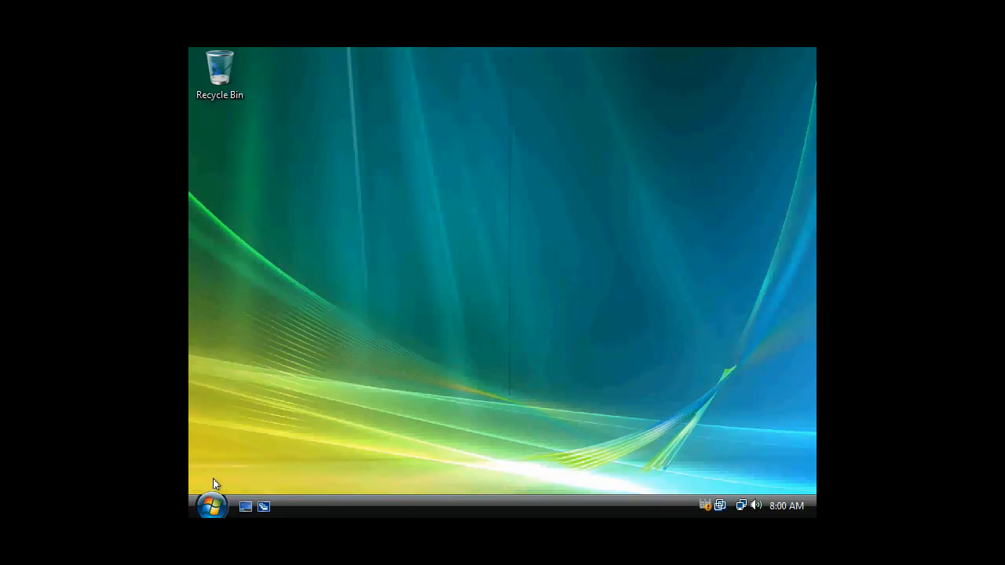
{"action": "type", "text": "p"}
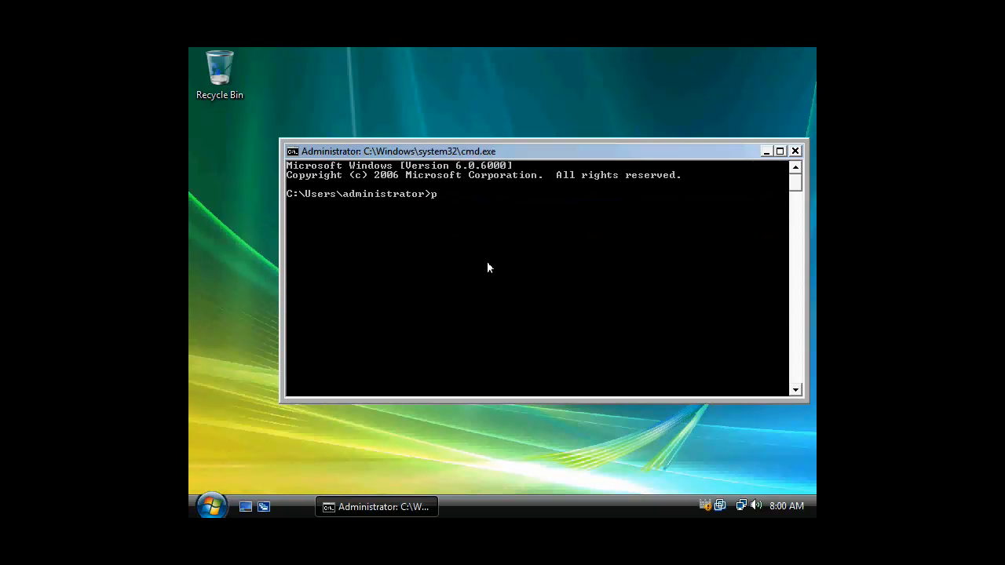
{"action": "type", "text": "ing sarah"}
{"action": "key", "text": "Return"}
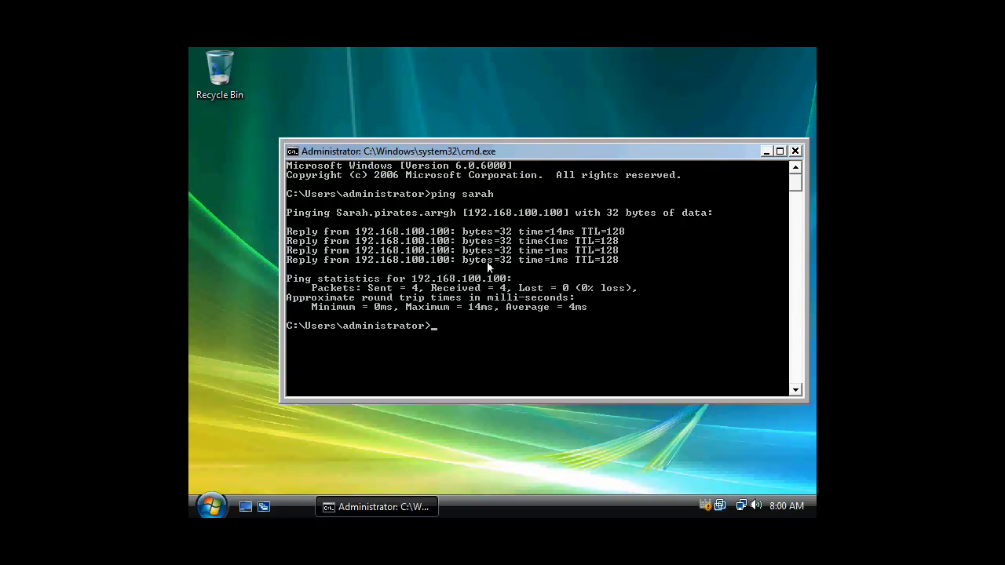
{"action": "type", "text": "ping www.yahoo.com"}
{"action": "key", "text": "Return"}
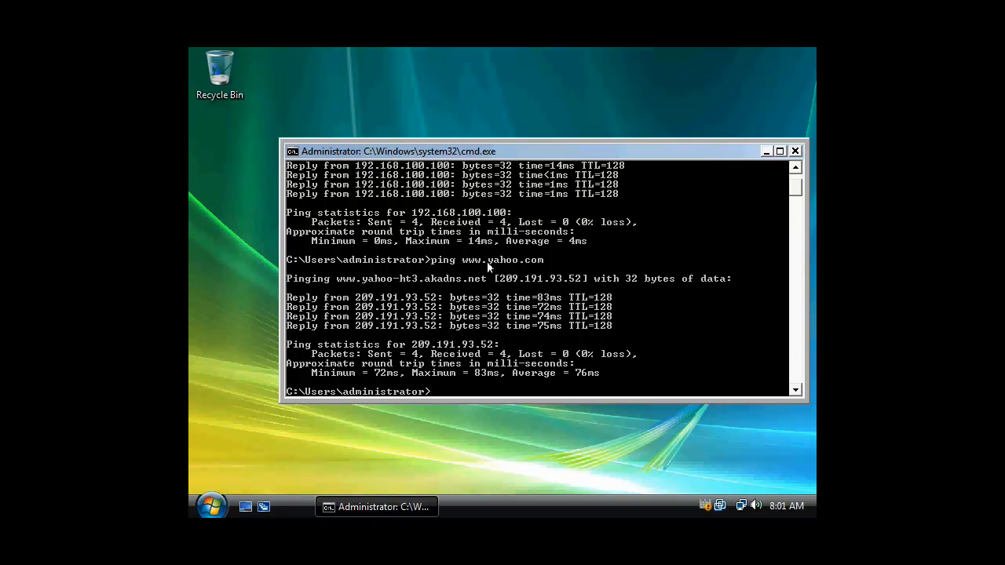
{"action": "type", "text": "exit"}
{"action": "key", "text": "Return"}
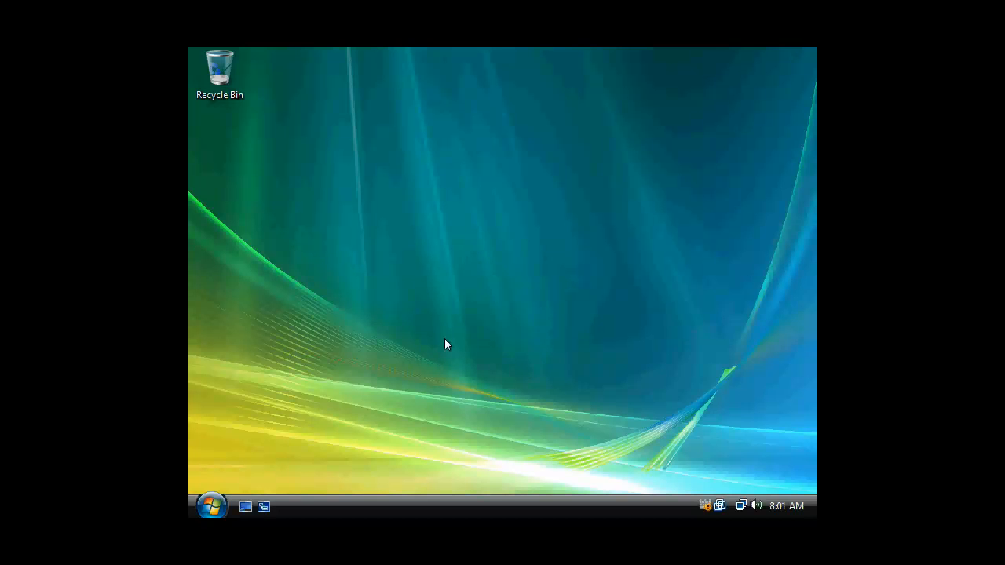
Open Network Connections from Network properties and bring up the PIRATES Arrgh! VPN's menu
{"action": "left_click", "coordinate": [210, 506]}
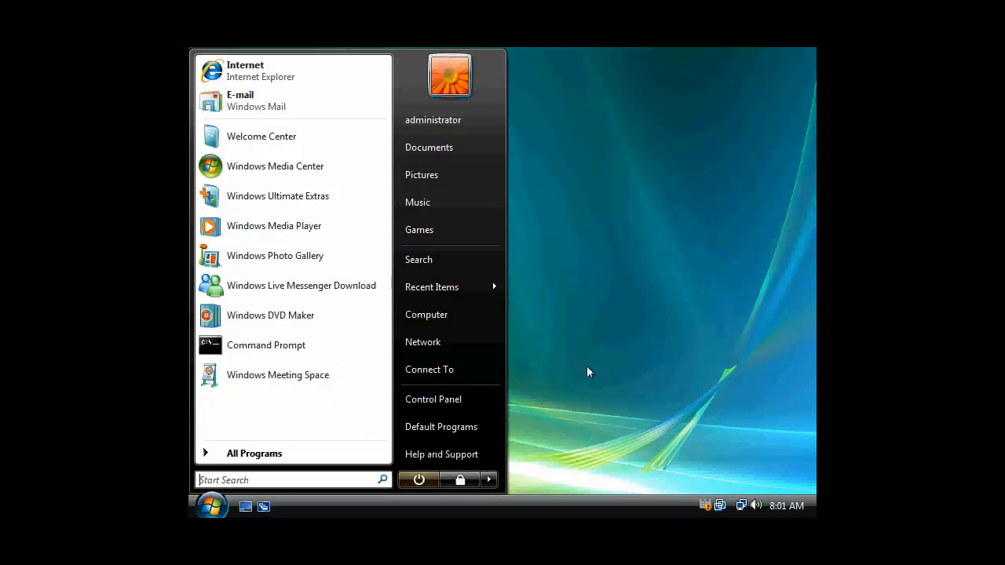
{"action": "right_click", "coordinate": [442, 343]}
{"action": "left_click", "coordinate": [501, 437]}
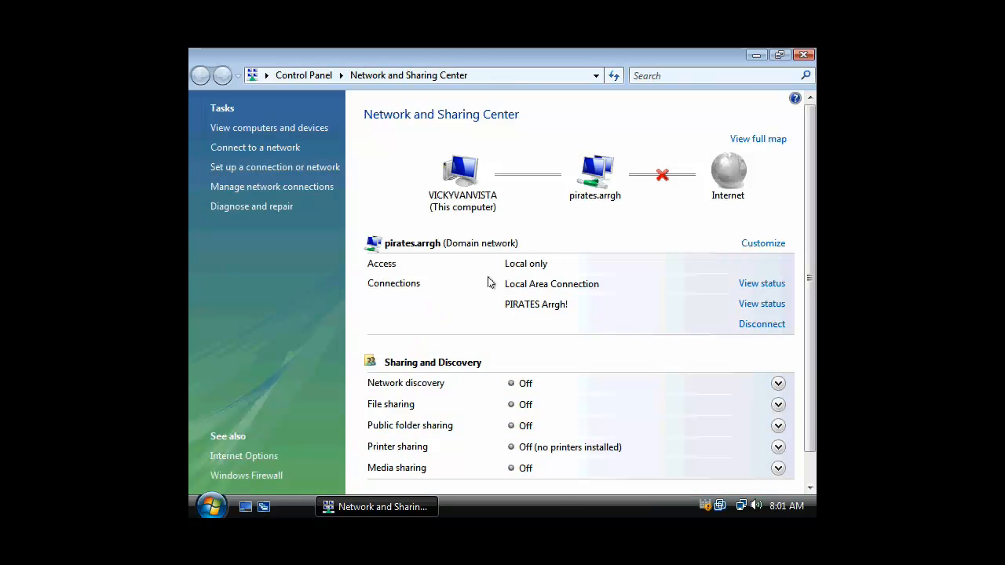
{"action": "left_click", "coordinate": [253, 188]}
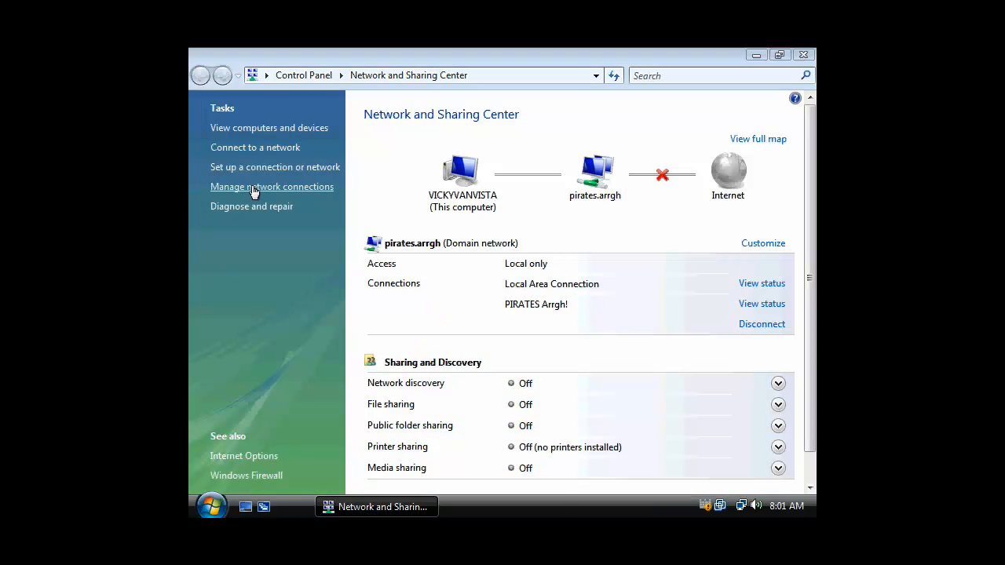
{"action": "right_click", "coordinate": [260, 236]}
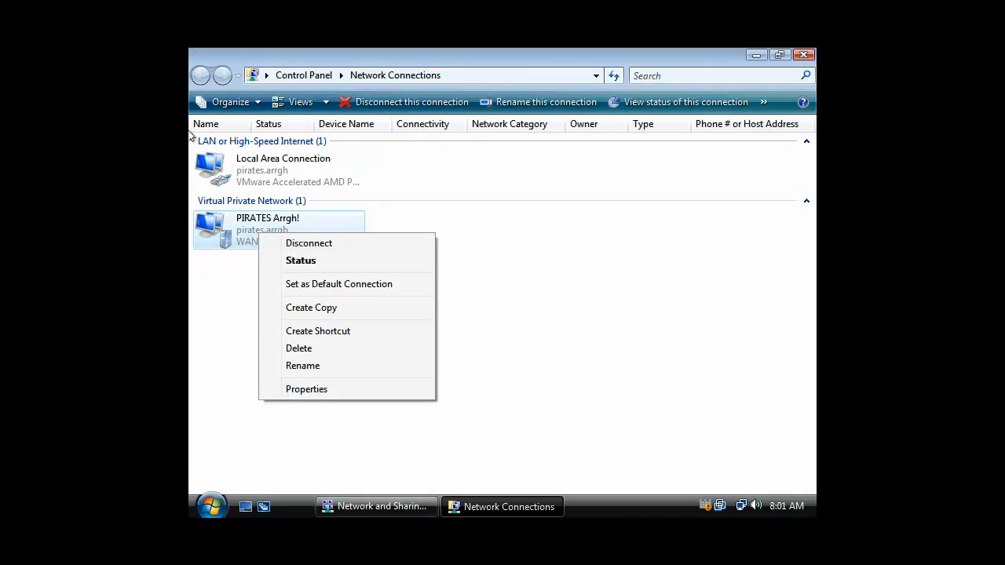
Open the PIRATES Arrgh! properties and review the dialing, PPP and secured-password security options
{"action": "left_click", "coordinate": [342, 388]}
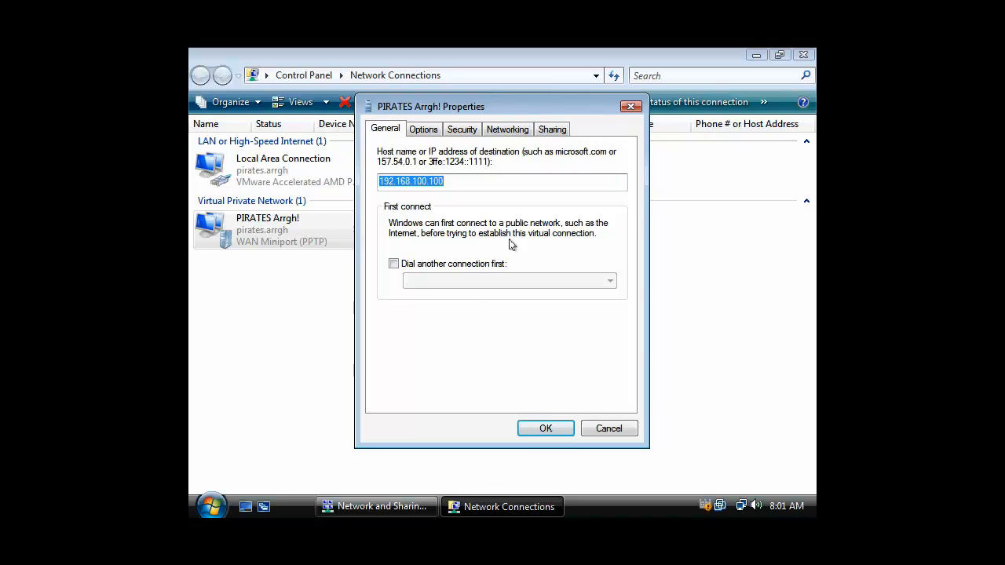
{"action": "left_click", "coordinate": [430, 132]}
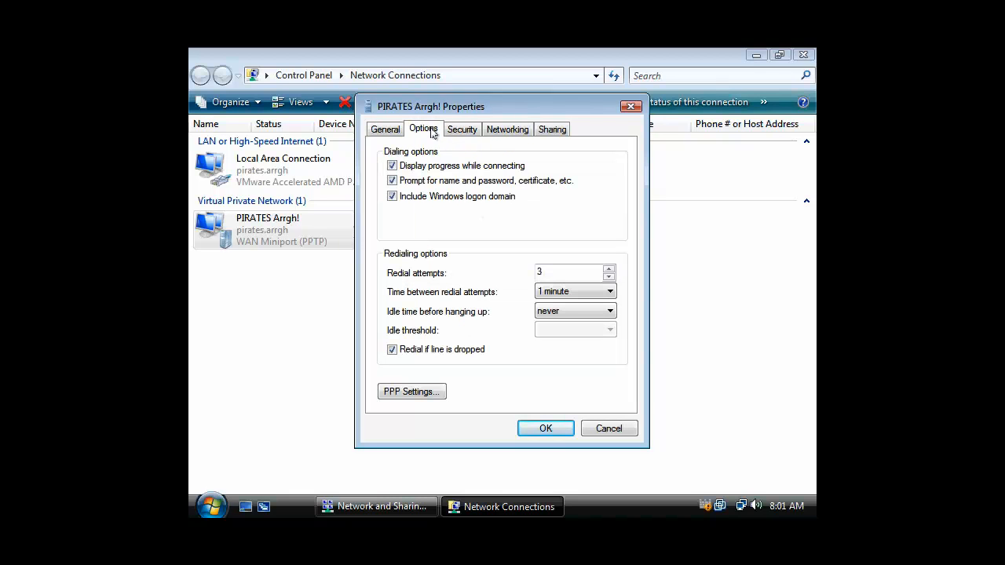
{"action": "left_click", "coordinate": [413, 391]}
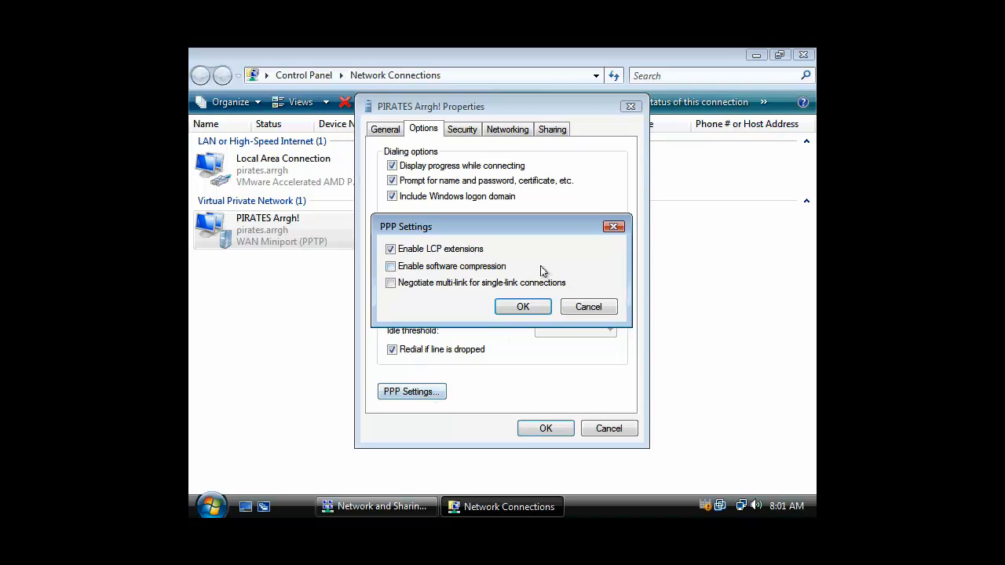
{"action": "left_click", "coordinate": [595, 311]}
{"action": "left_click", "coordinate": [463, 128]}
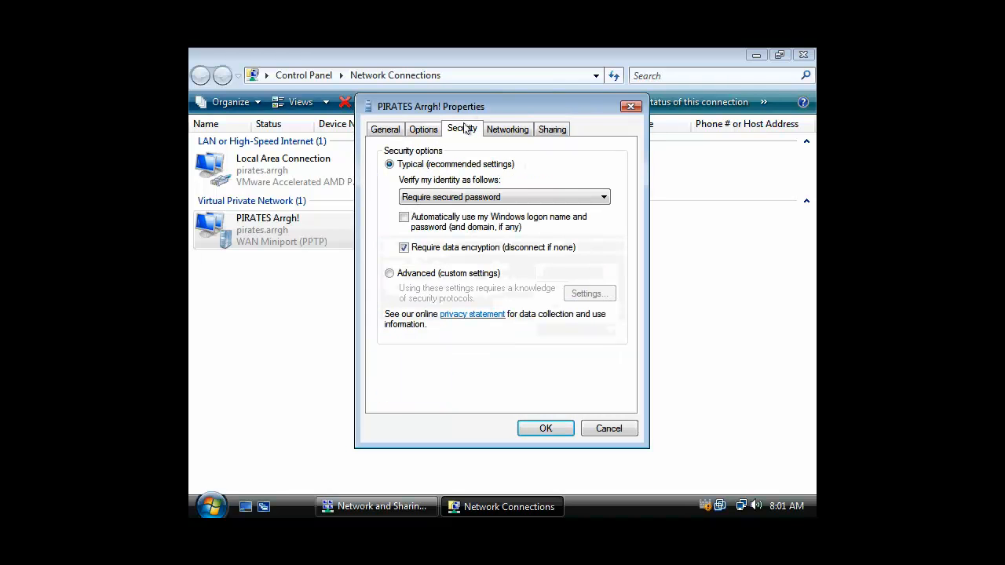
{"action": "left_click", "coordinate": [604, 198]}
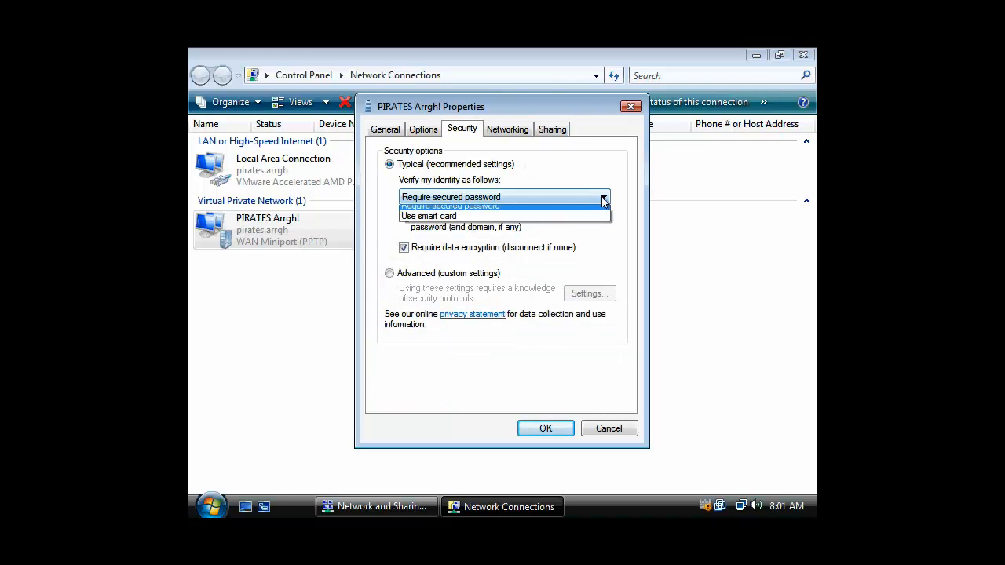
{"action": "left_click", "coordinate": [602, 174]}
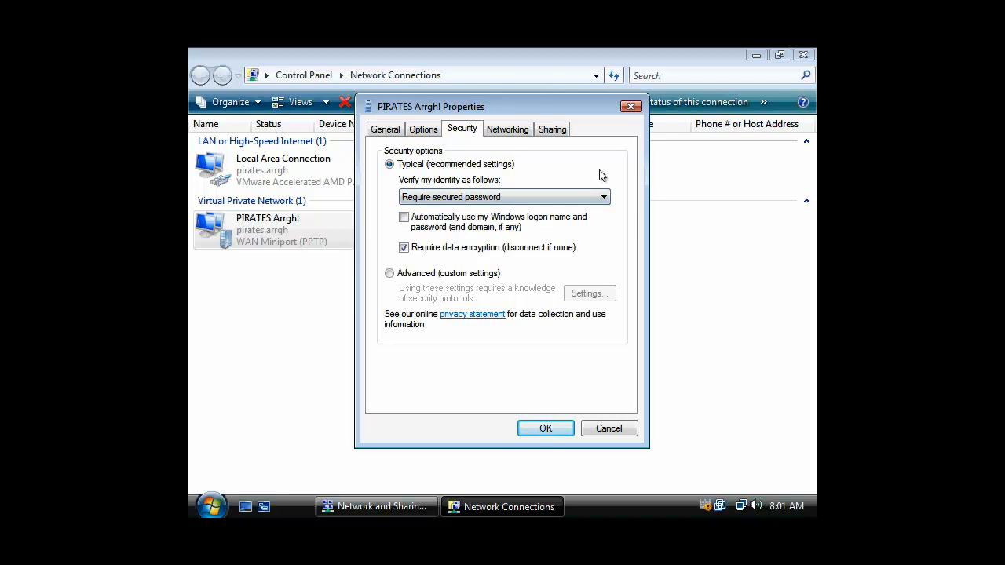
Try L2TP IPsec as the VPN type, check its IPsec settings, then restore Automatic
{"action": "left_click", "coordinate": [509, 131]}
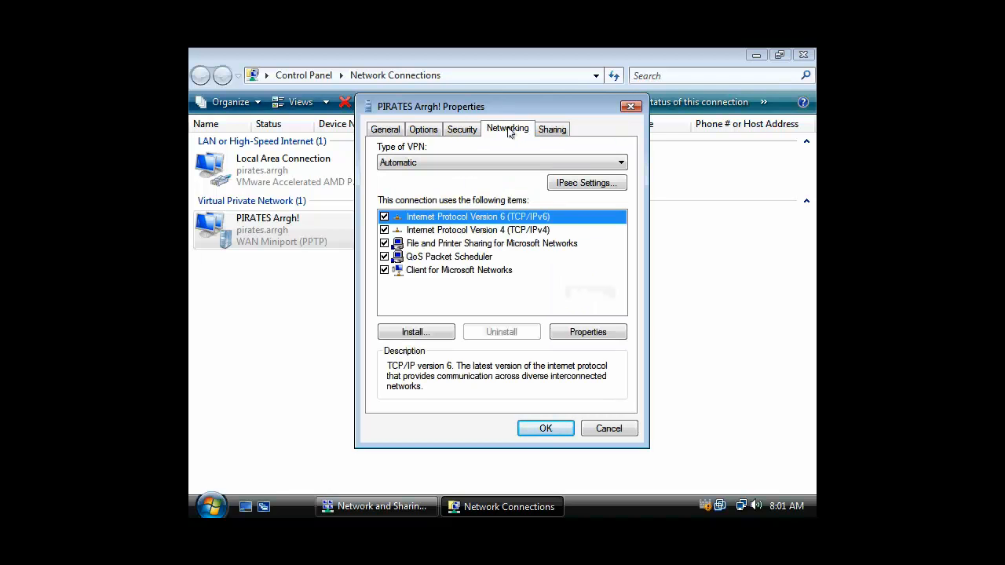
{"action": "left_click", "coordinate": [620, 165]}
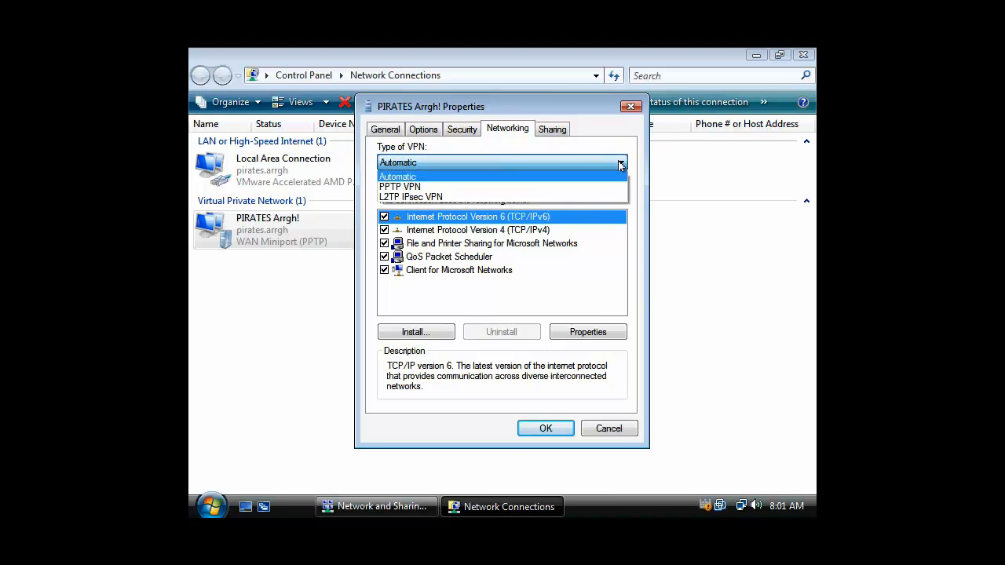
{"action": "left_click", "coordinate": [442, 199]}
{"action": "left_click", "coordinate": [582, 183]}
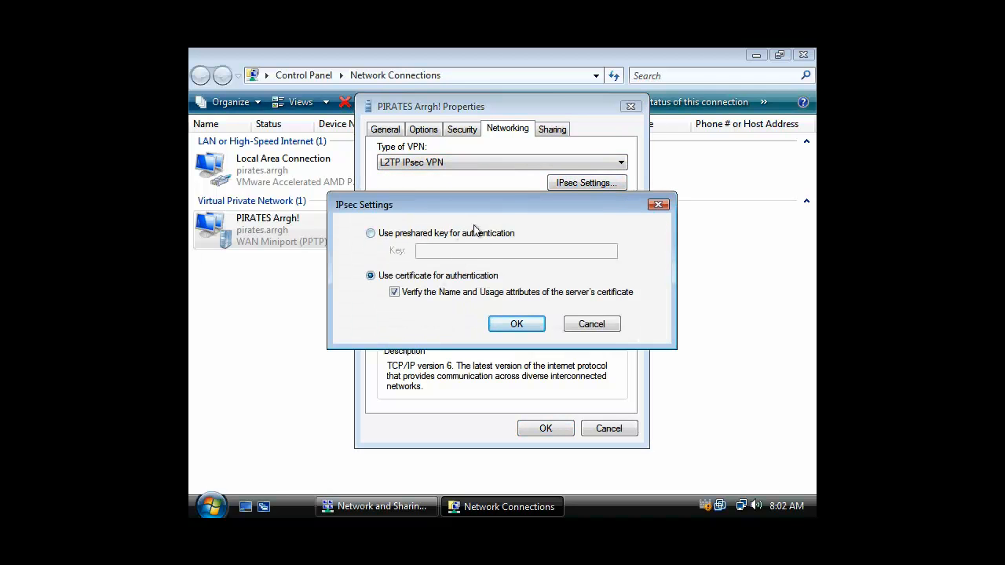
{"action": "left_click", "coordinate": [592, 324]}
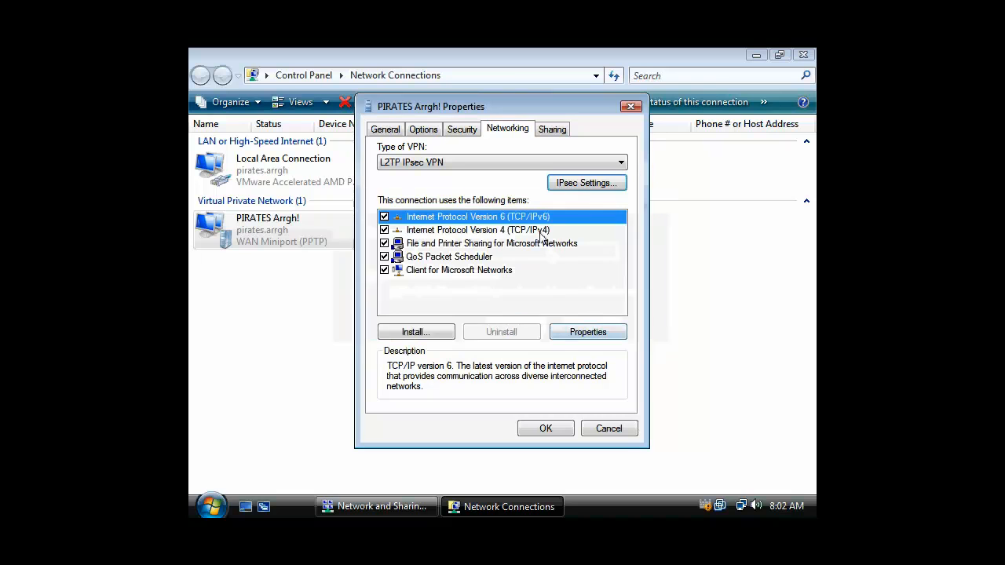
{"action": "left_click", "coordinate": [621, 163]}
{"action": "left_click", "coordinate": [553, 174]}
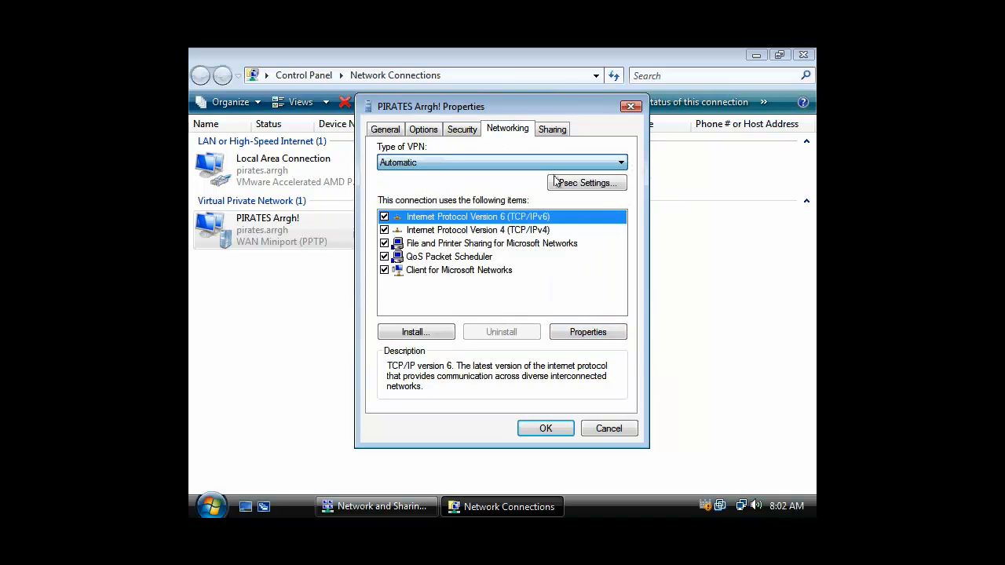
Review the remaining tabs and destination 192.168.100.100, confirm with OK, and close Network Connections
{"action": "left_click", "coordinate": [554, 132]}
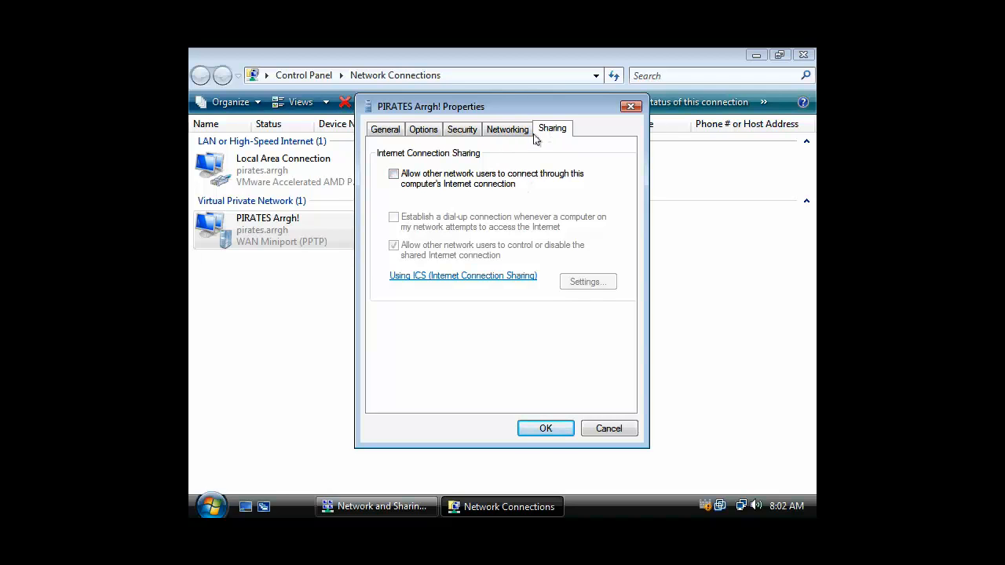
{"action": "left_click", "coordinate": [511, 132]}
{"action": "left_click", "coordinate": [457, 132]}
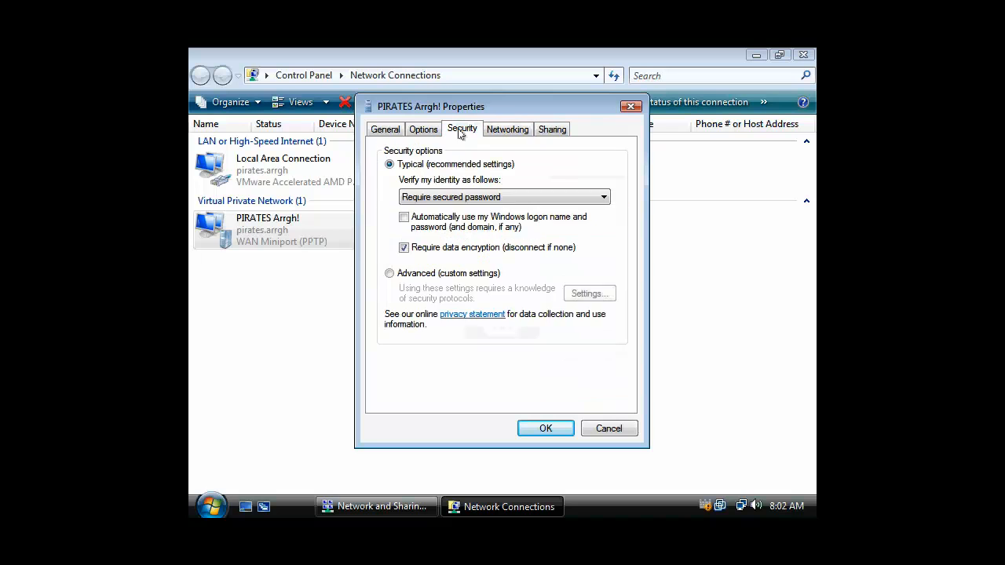
{"action": "left_click", "coordinate": [423, 130]}
{"action": "left_click", "coordinate": [385, 131]}
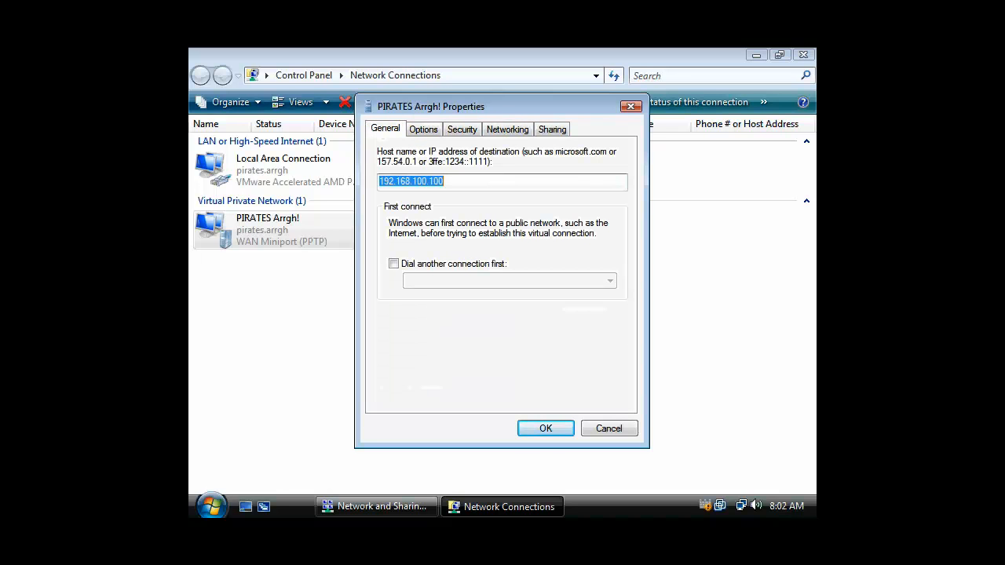
{"action": "left_click", "coordinate": [480, 188]}
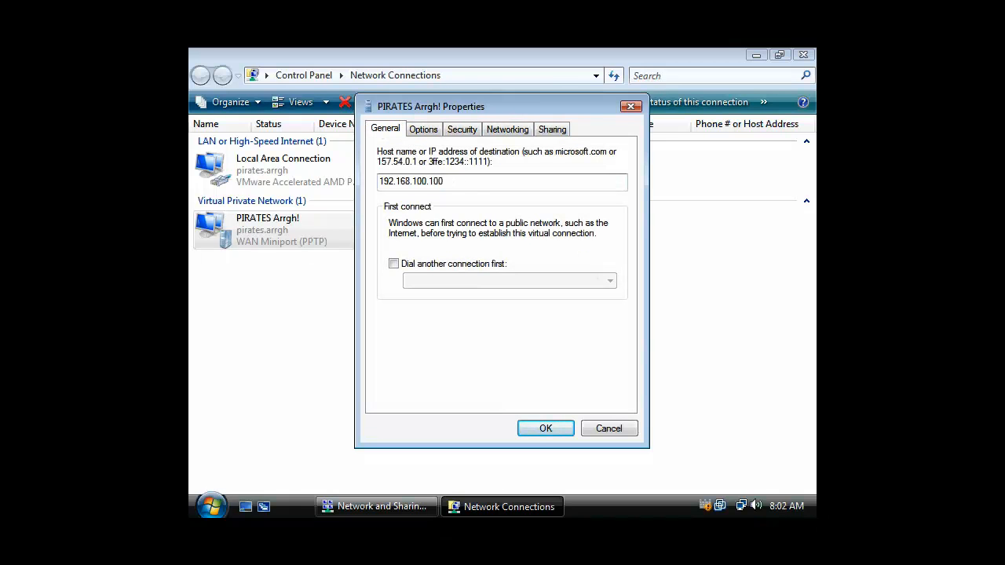
{"action": "left_click", "coordinate": [545, 430]}
{"action": "left_click", "coordinate": [642, 309]}
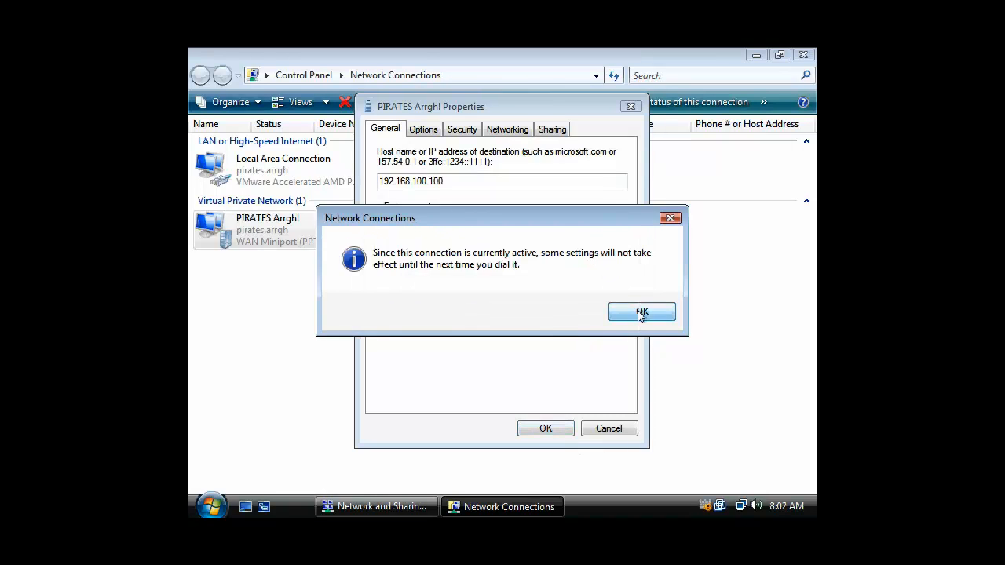
{"action": "left_click", "coordinate": [803, 55]}
In Server Manager, sort ports by status and inspect the active WAN Miniport (PPTP) port's details
{"action": "left_click", "coordinate": [803, 55]}
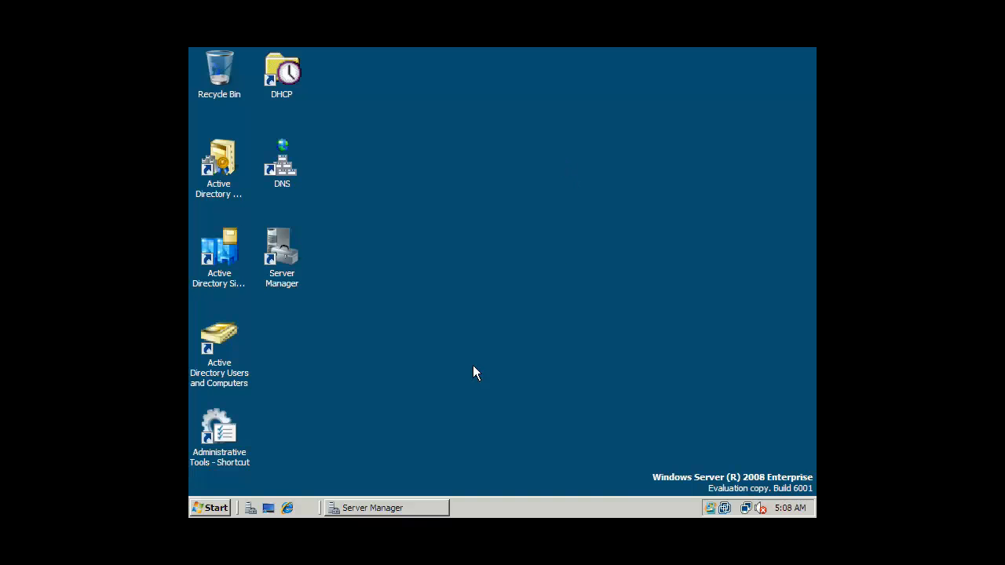
{"action": "left_click", "coordinate": [428, 511]}
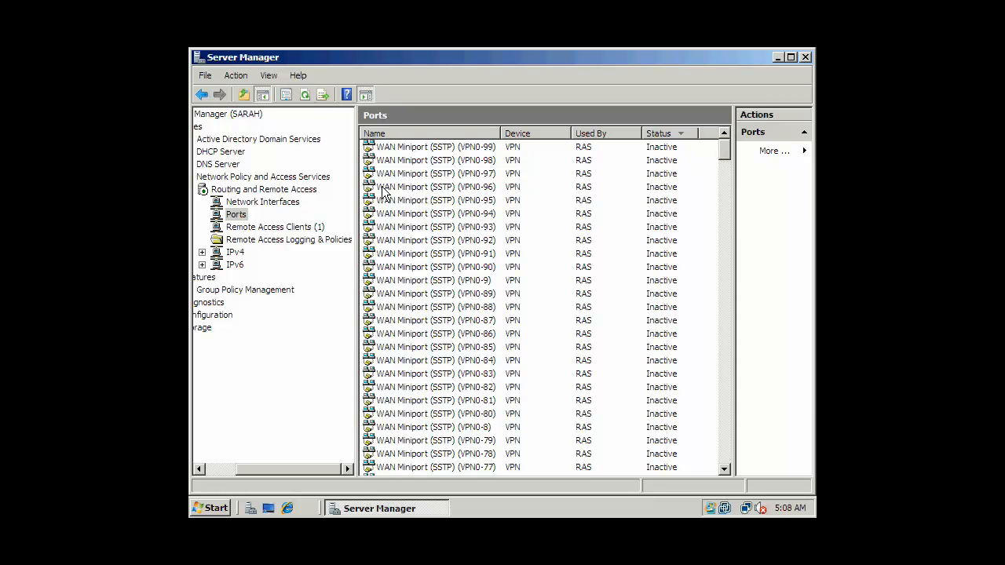
{"action": "left_click", "coordinate": [681, 135]}
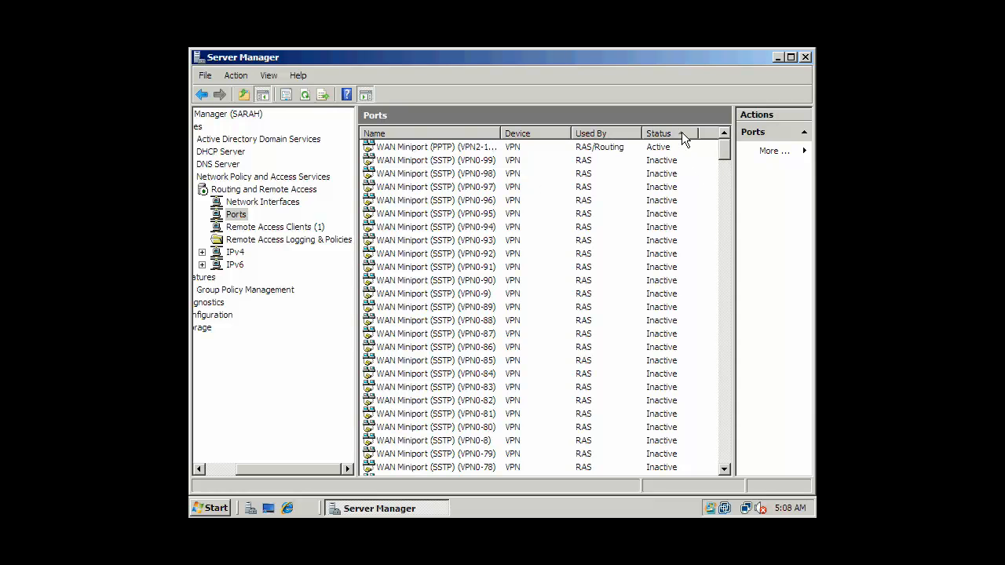
{"action": "left_click", "coordinate": [578, 148]}
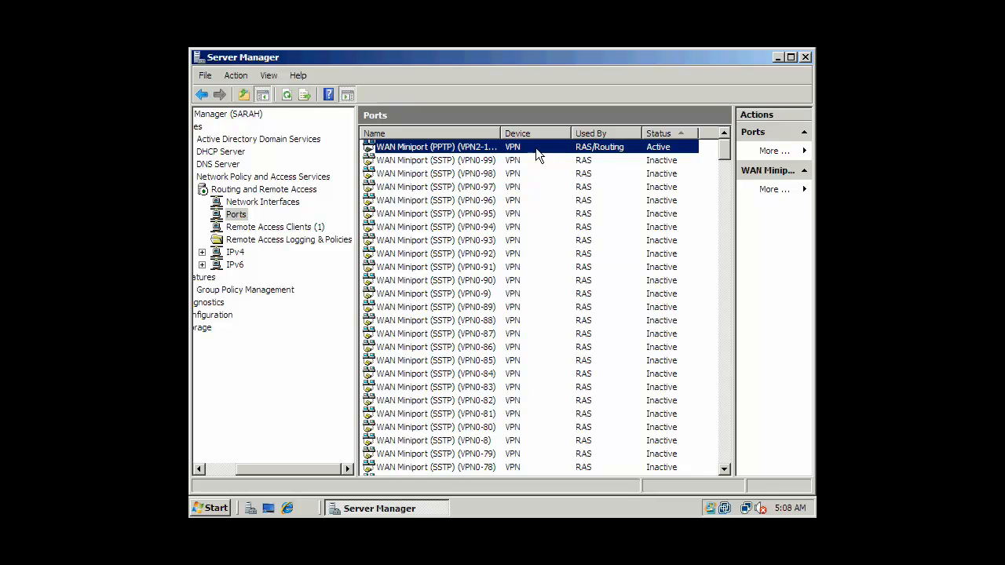
{"action": "double_click", "coordinate": [471, 147]}
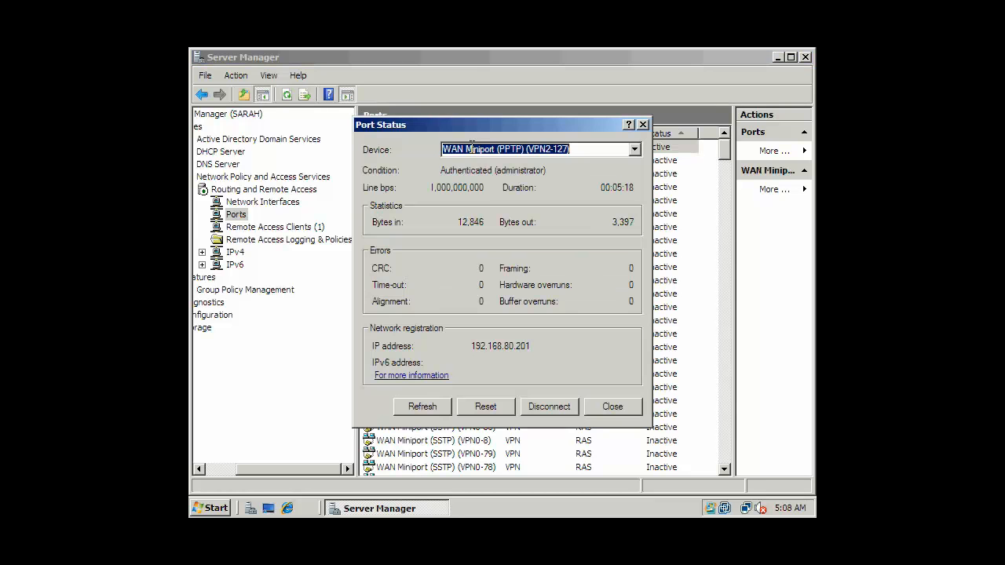
{"action": "left_click", "coordinate": [582, 149]}
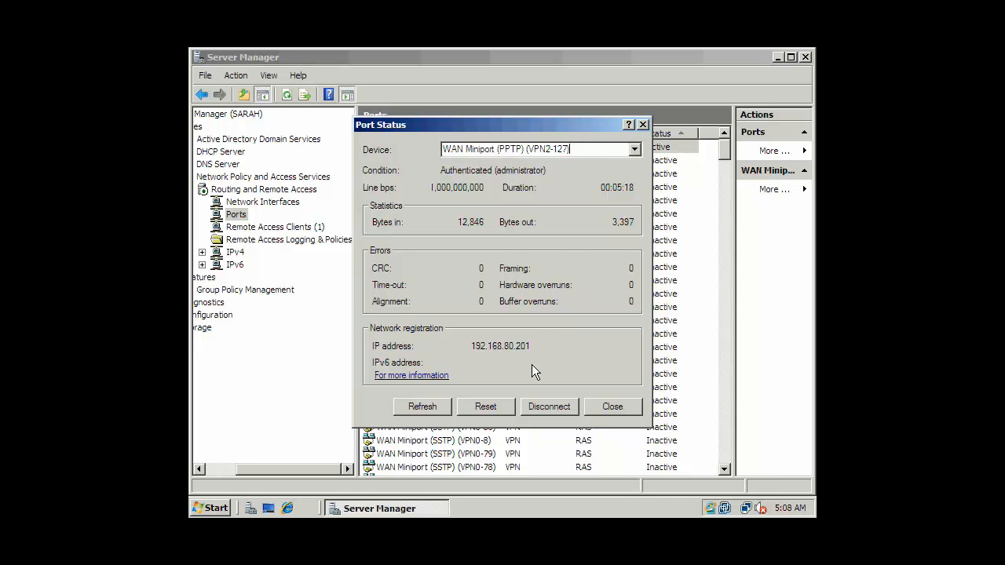
{"action": "left_click", "coordinate": [626, 409]}
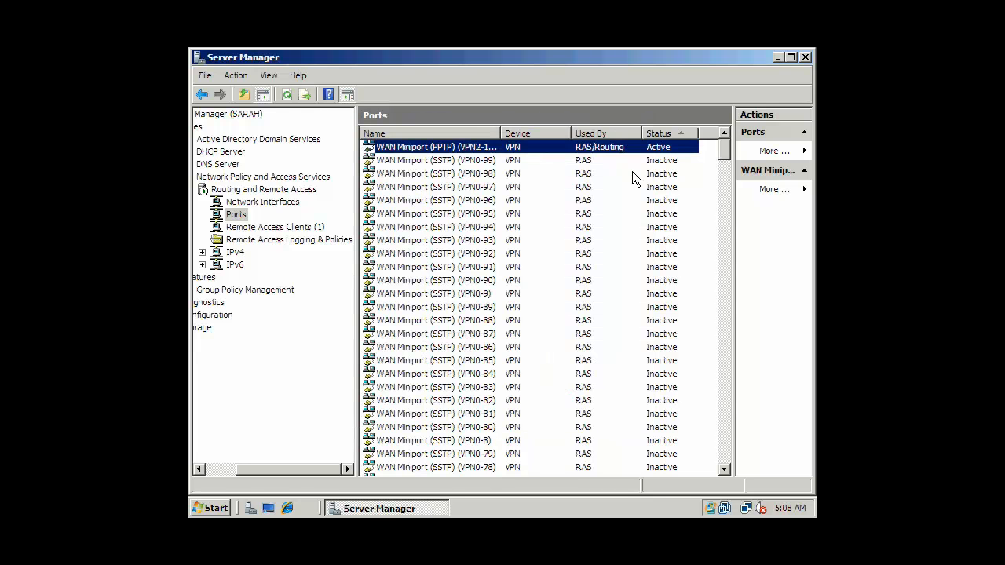
{"action": "mouse_move", "coordinate": [727, 144]}
{"action": "left_mouse_down"}
{"action": "mouse_move", "coordinate": [738, 235]}
{"action": "mouse_move", "coordinate": [731, 475]}
{"action": "mouse_move", "coordinate": [696, 215]}
{"action": "mouse_move", "coordinate": [732, 135]}
{"action": "left_mouse_up"}
Widen the User Name column and review the connected client's status, showing 12,846 bytes in
{"action": "left_click", "coordinate": [296, 231]}
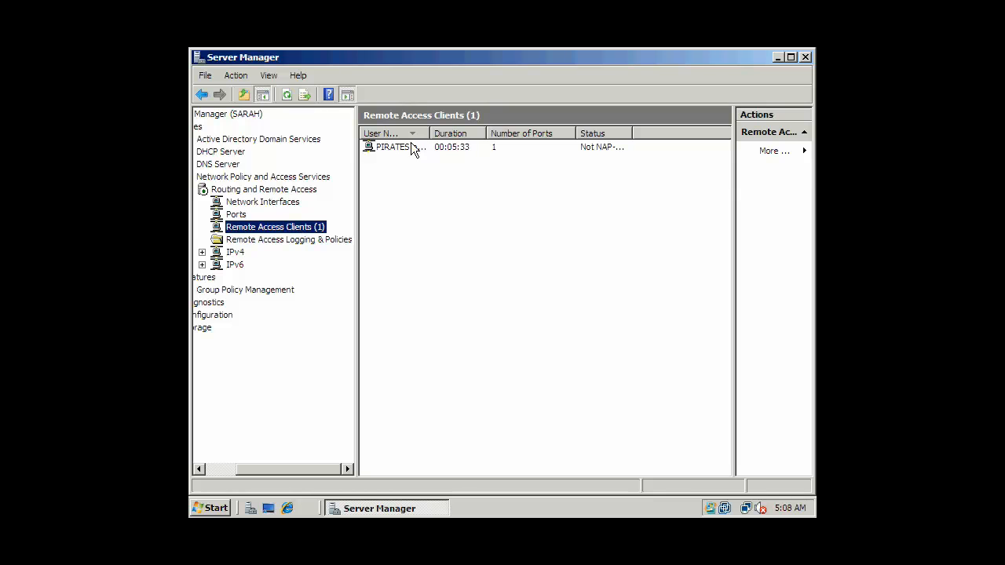
{"action": "left_click_drag", "start_coordinate": [430, 134], "coordinate": [493, 134]}
{"action": "left_click", "coordinate": [438, 151]}
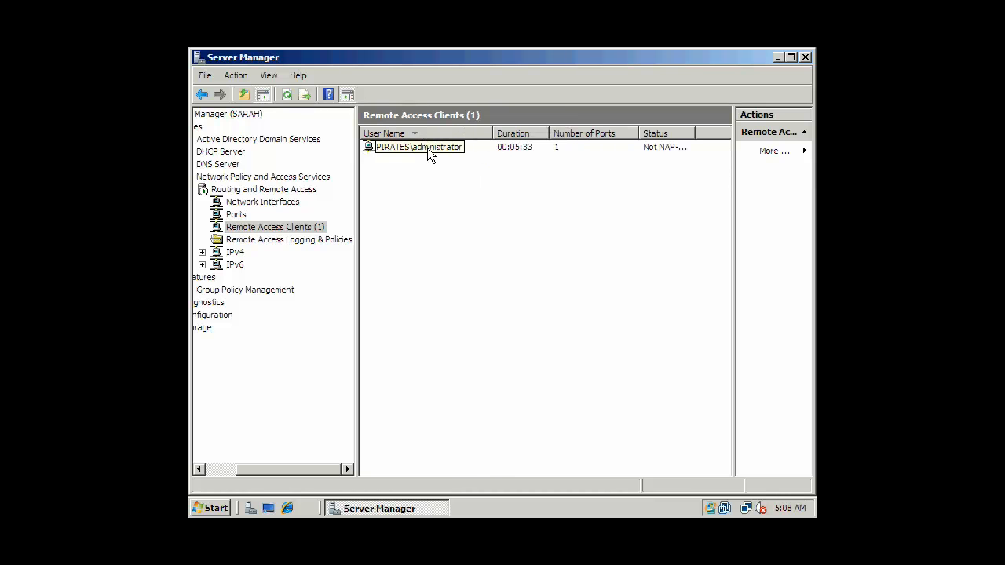
{"action": "double_click", "coordinate": [427, 147]}
{"action": "left_click", "coordinate": [522, 143]}
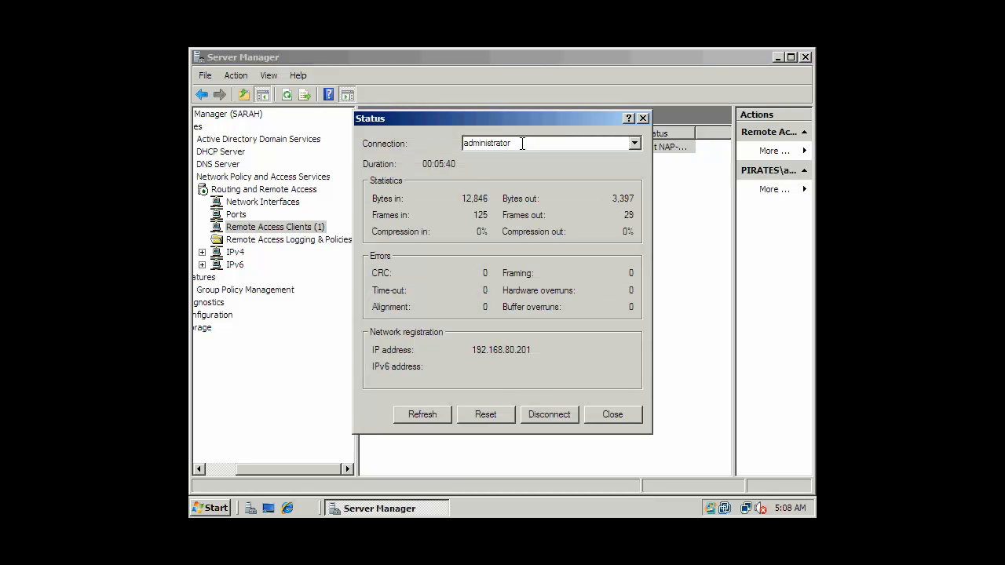
{"action": "left_click", "coordinate": [636, 145]}
{"action": "left_click", "coordinate": [636, 146]}
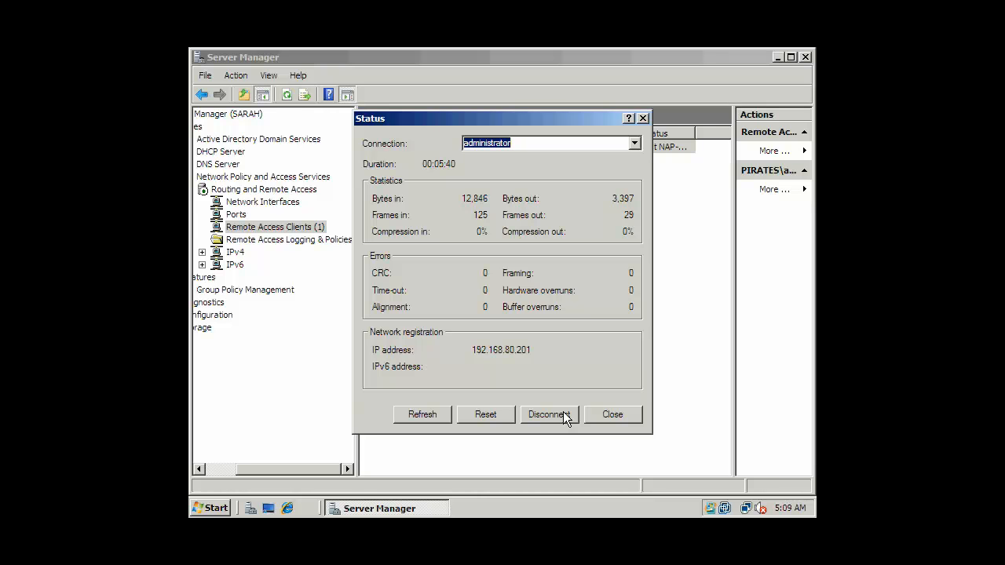
{"action": "left_click", "coordinate": [619, 419]}
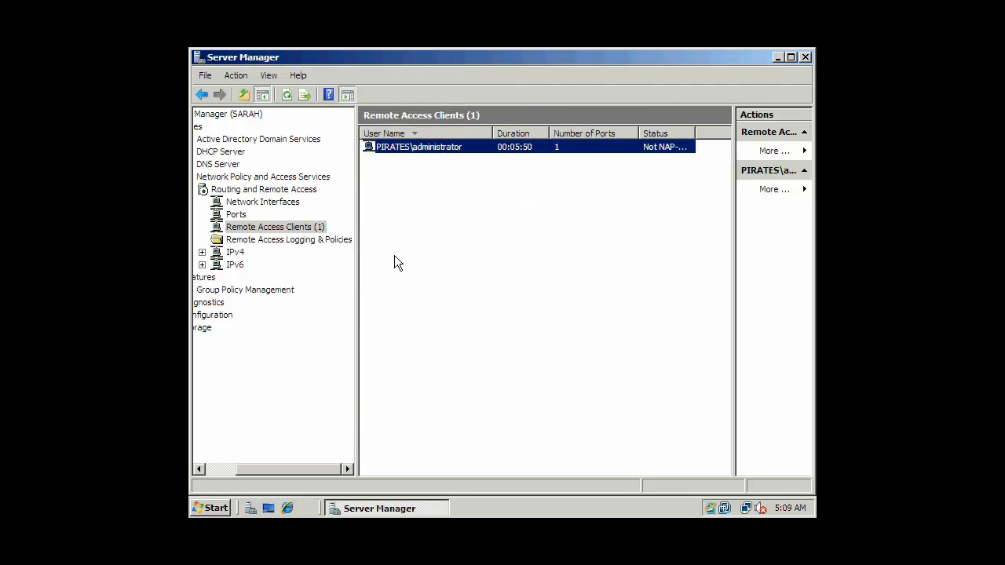
{"action": "left_click", "coordinate": [318, 240]}
{"action": "left_click", "coordinate": [314, 227]}
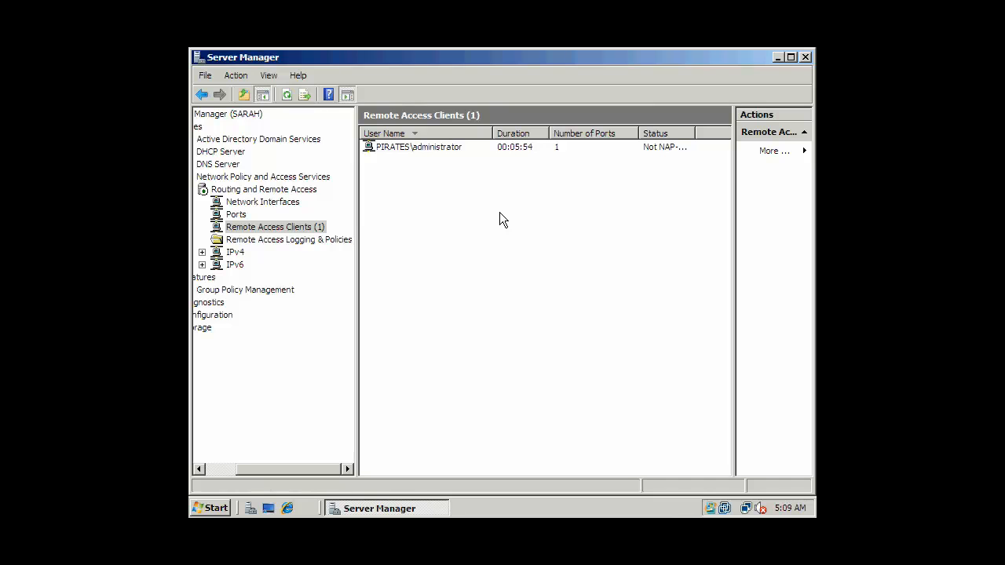